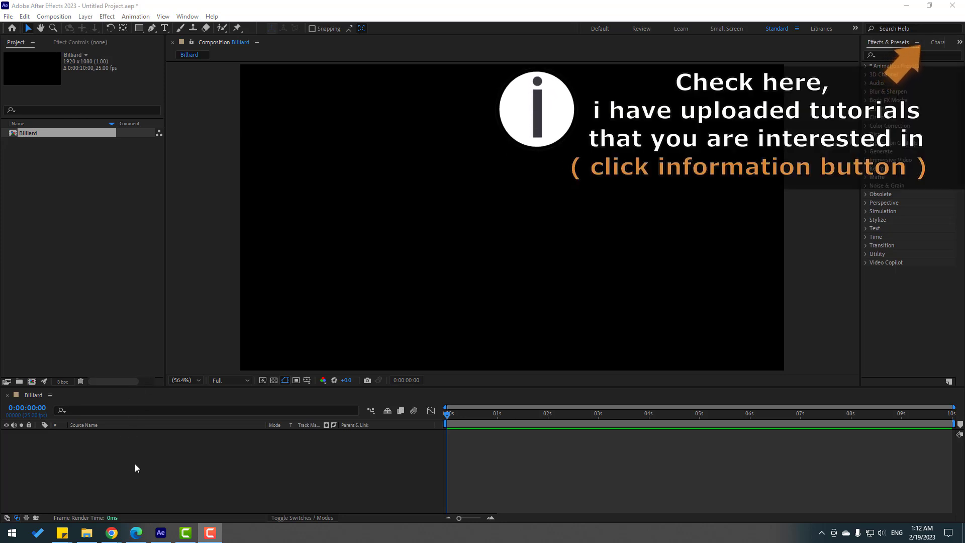
Create a black full-frame solid named '3D' in the Billiard composition
right_click(79, 464)
mouse_move(124, 342)
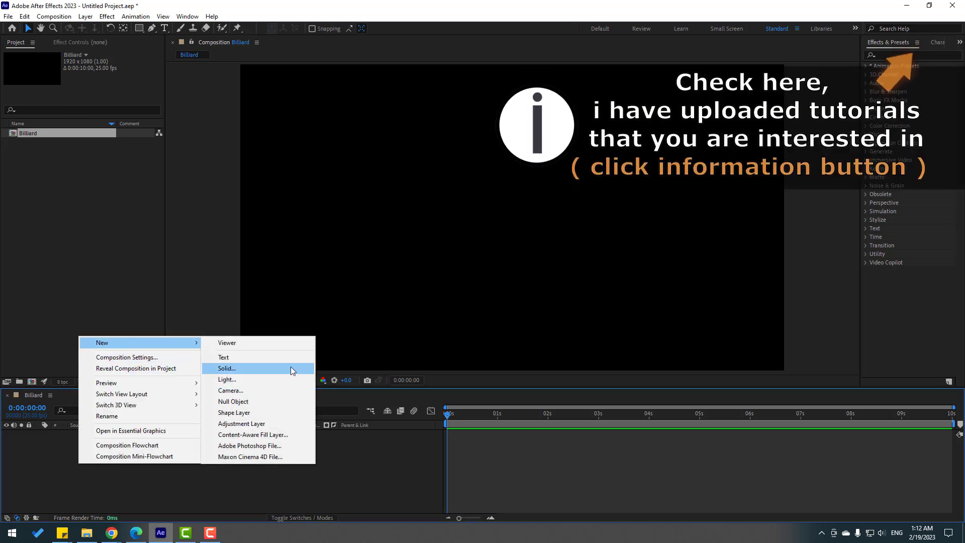
click(271, 368)
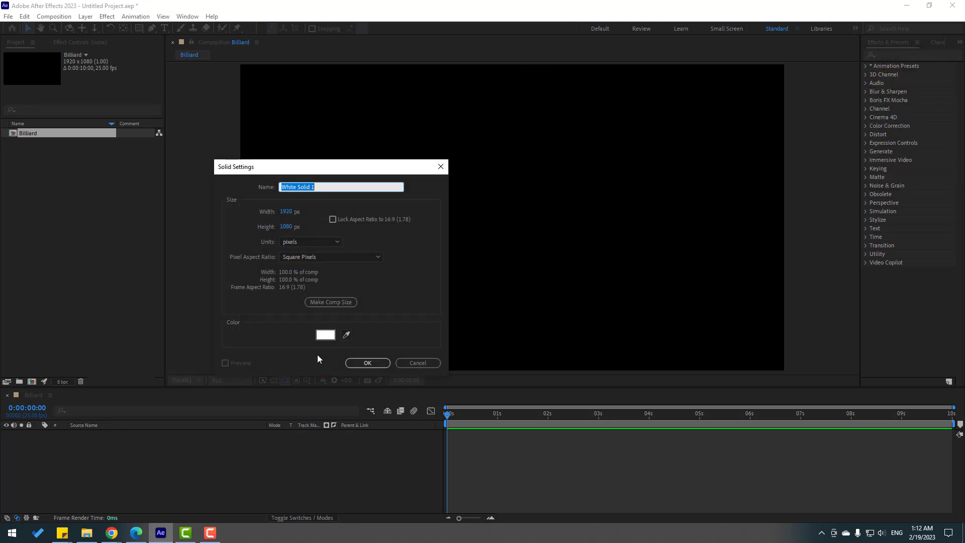
text(3D)
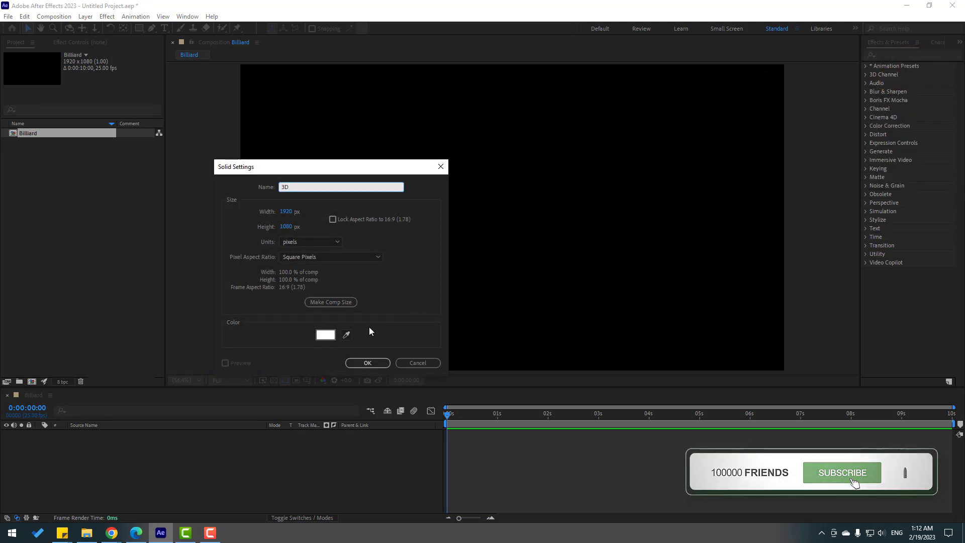
click(324, 335)
click(341, 490)
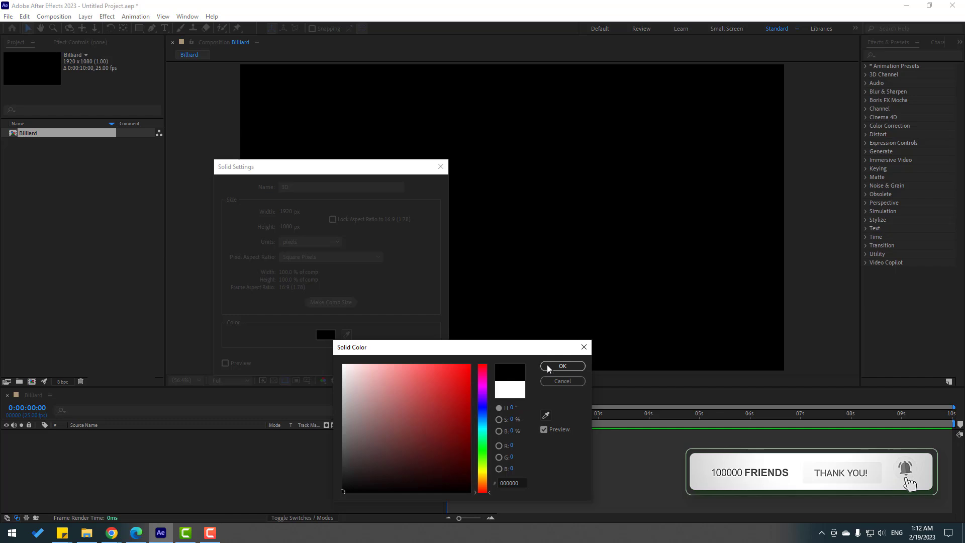
key(Return)
click(367, 362)
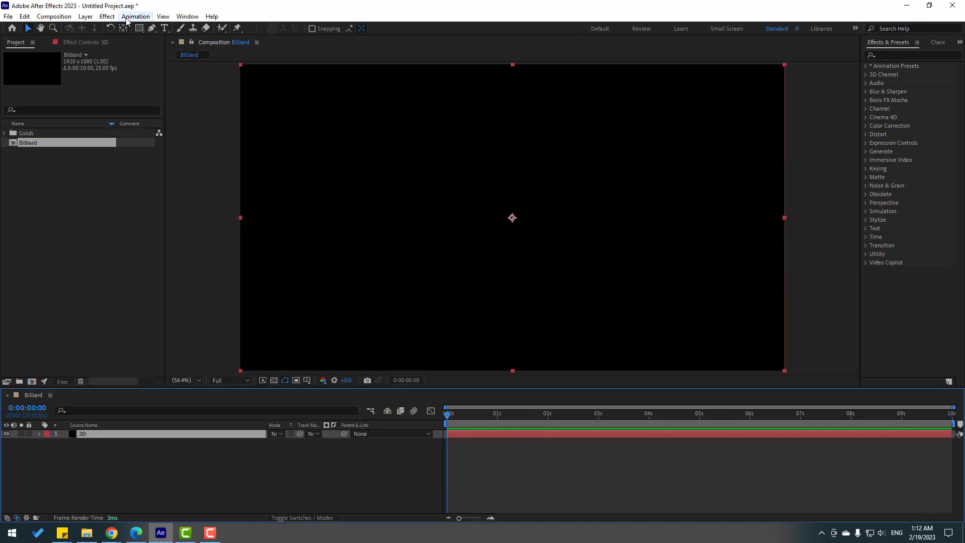
Apply the Video Copilot Element effect to the 3D solid
click(107, 17)
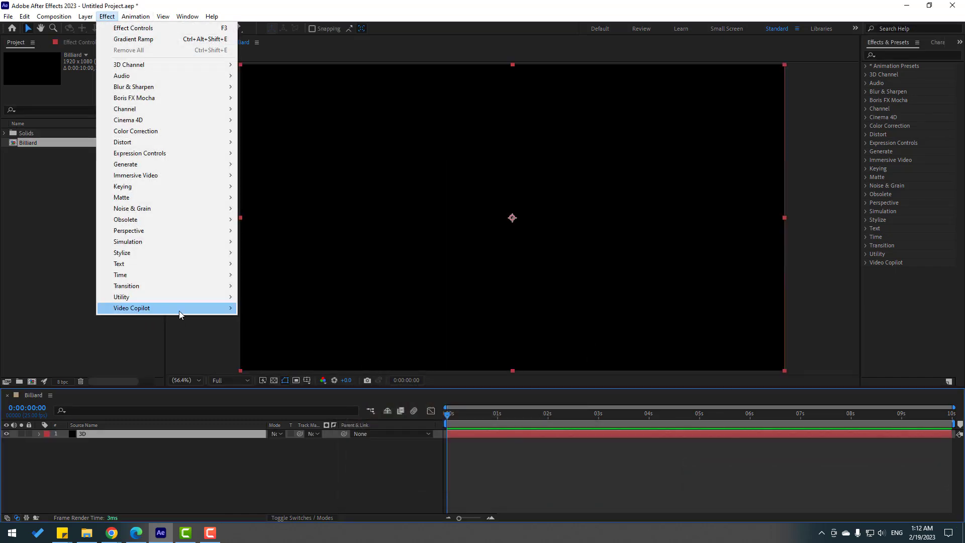
mouse_move(219, 308)
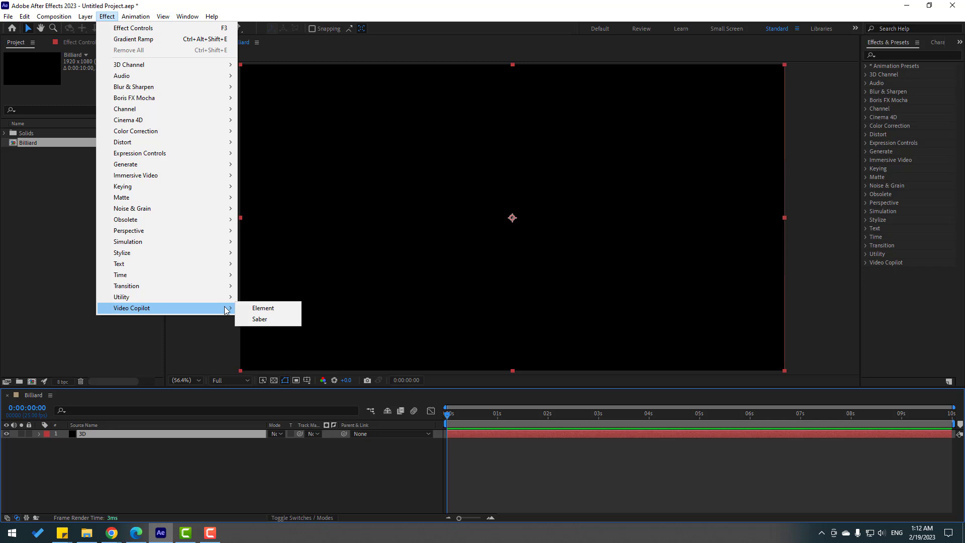
click(277, 309)
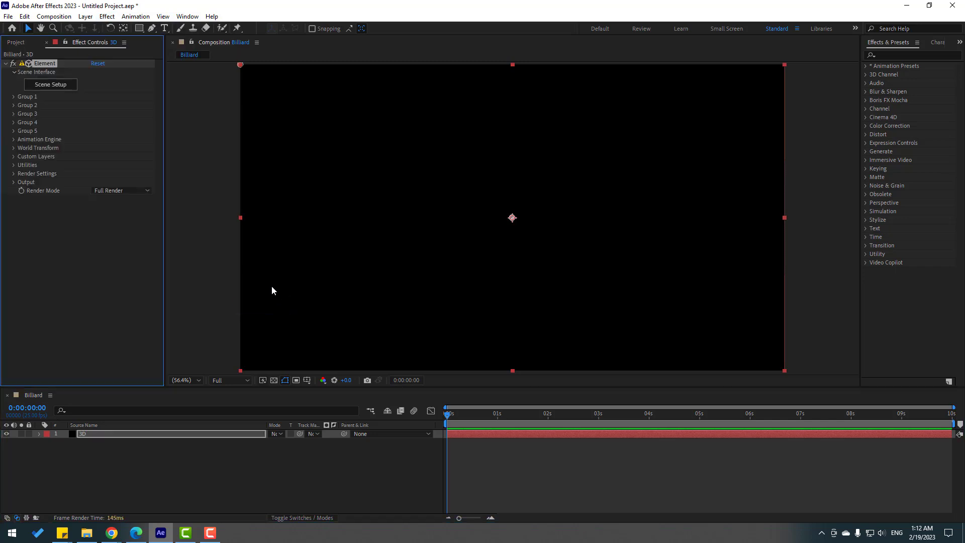
click(15, 43)
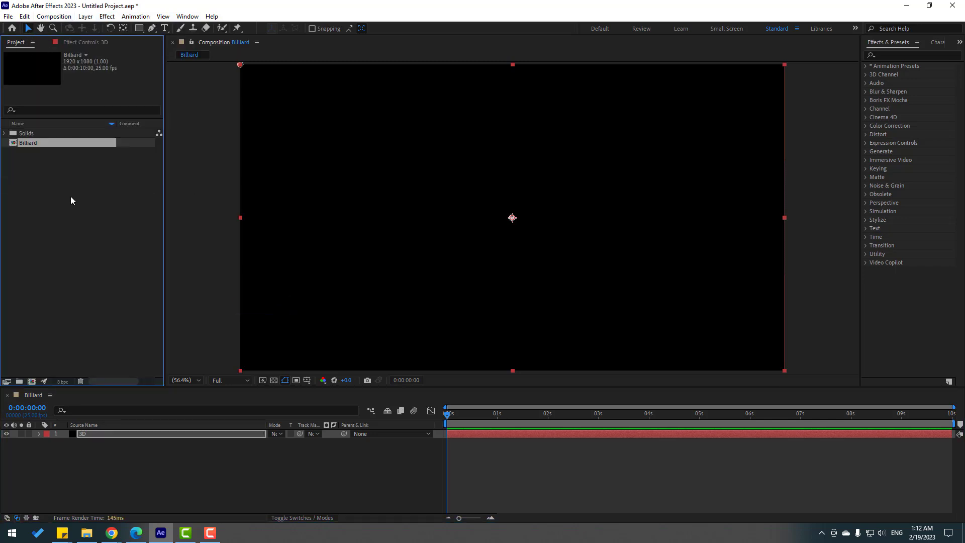
Import texture.jpg and build a new 'texture' composition from it
right_click(41, 180)
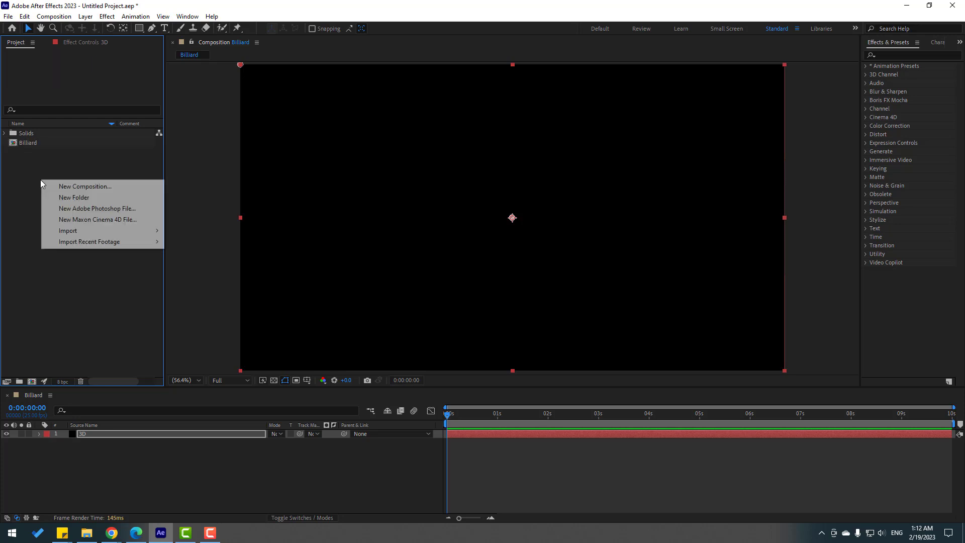
mouse_move(52, 230)
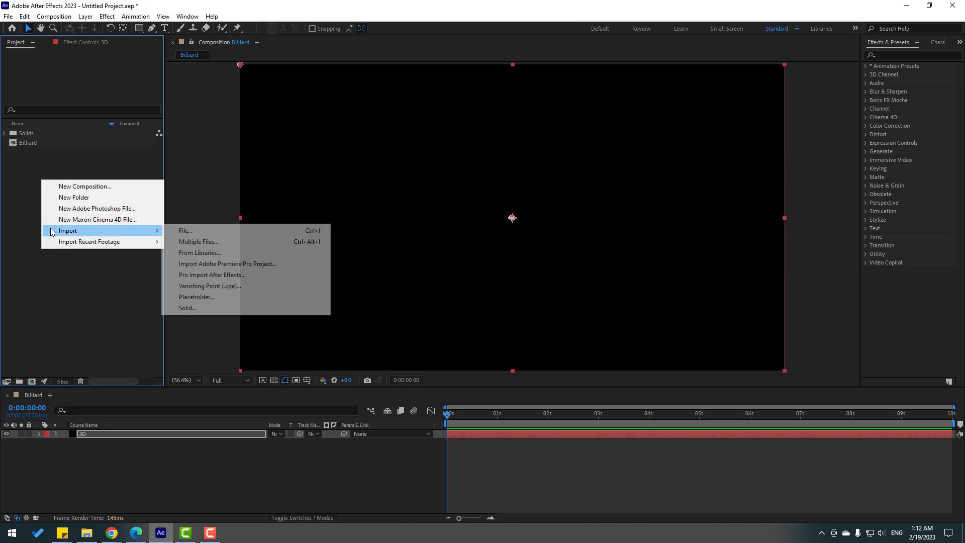
click(192, 228)
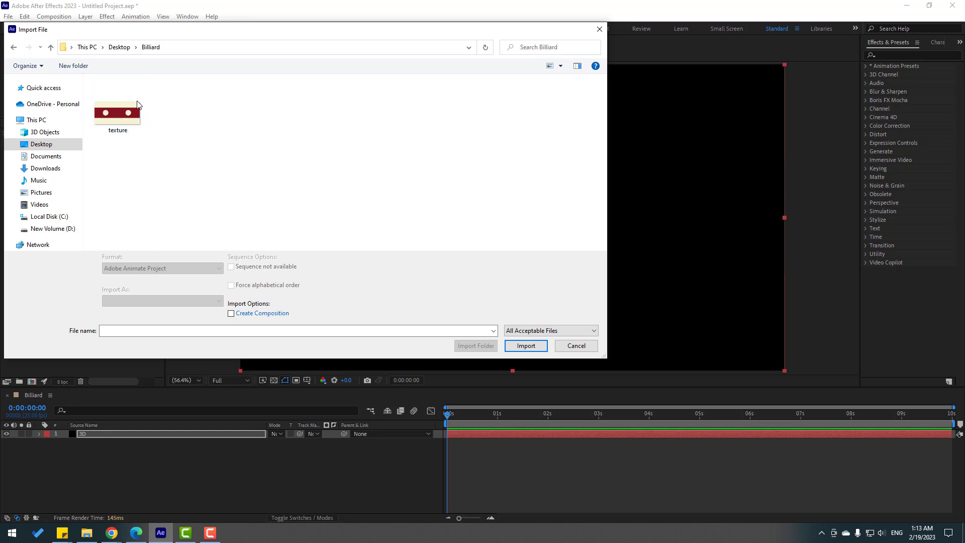
click(112, 122)
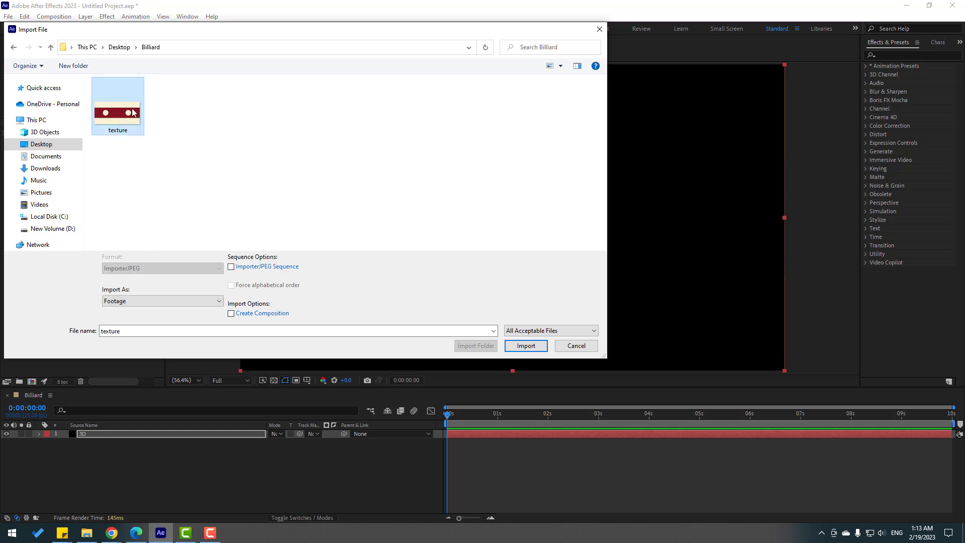
click(526, 346)
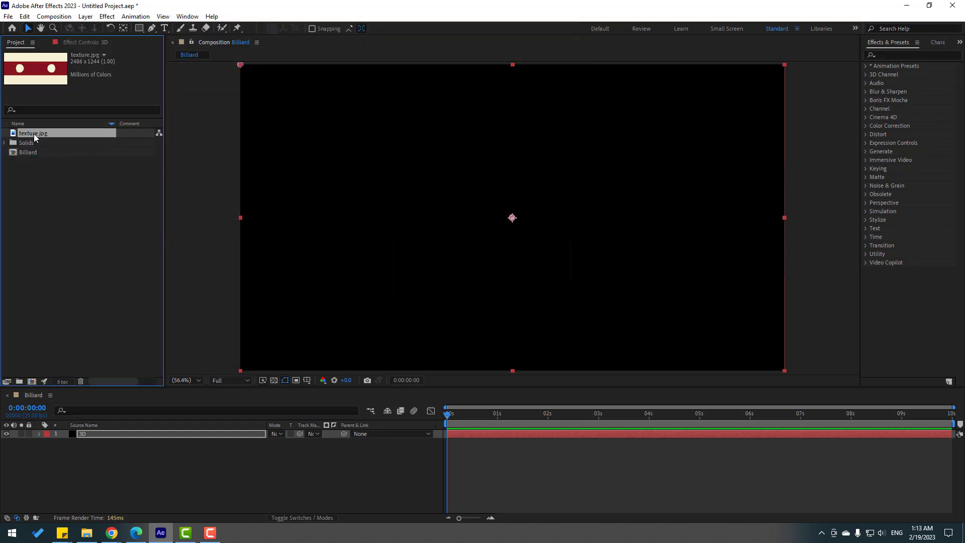
drag(32, 135, 32, 381)
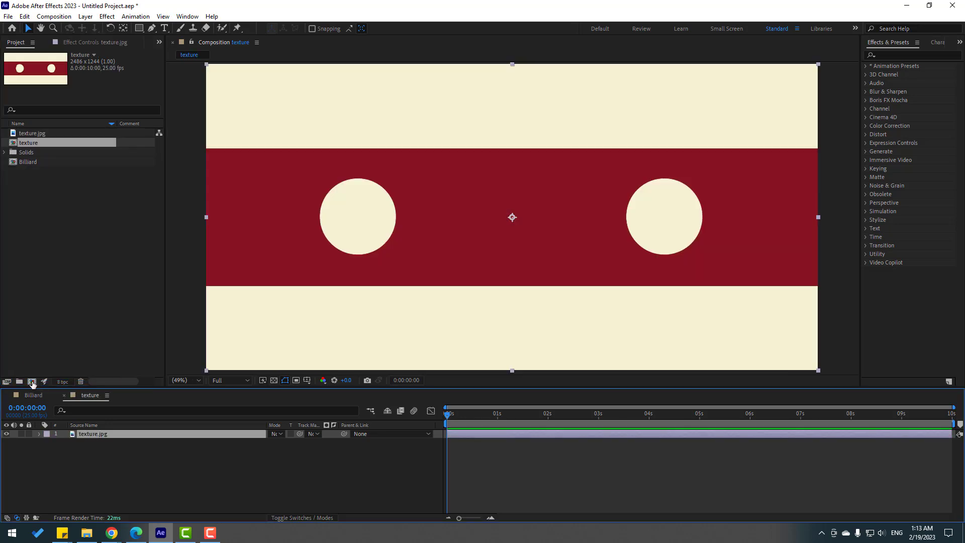
Draw a rectangle shape layer covering the whole texture
click(90, 484)
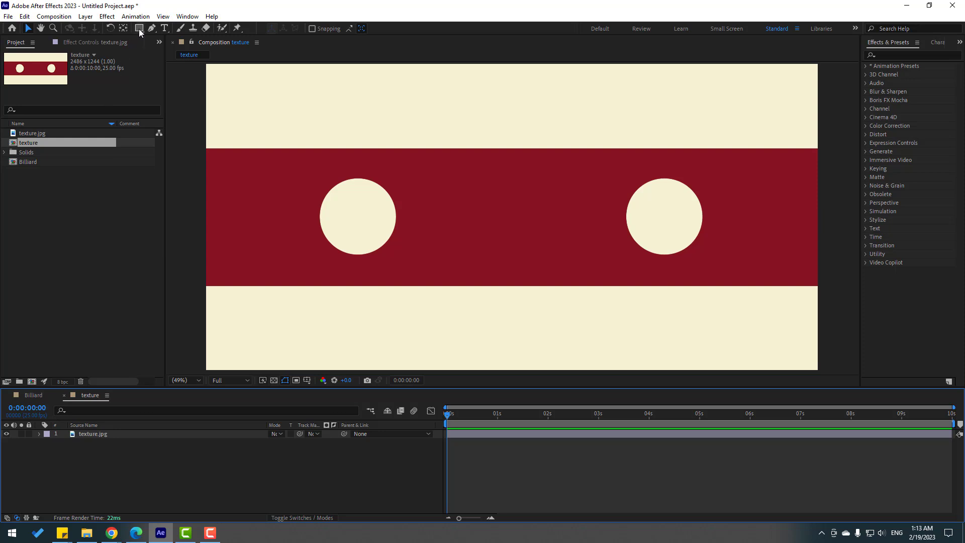
drag(139, 32, 204, 32)
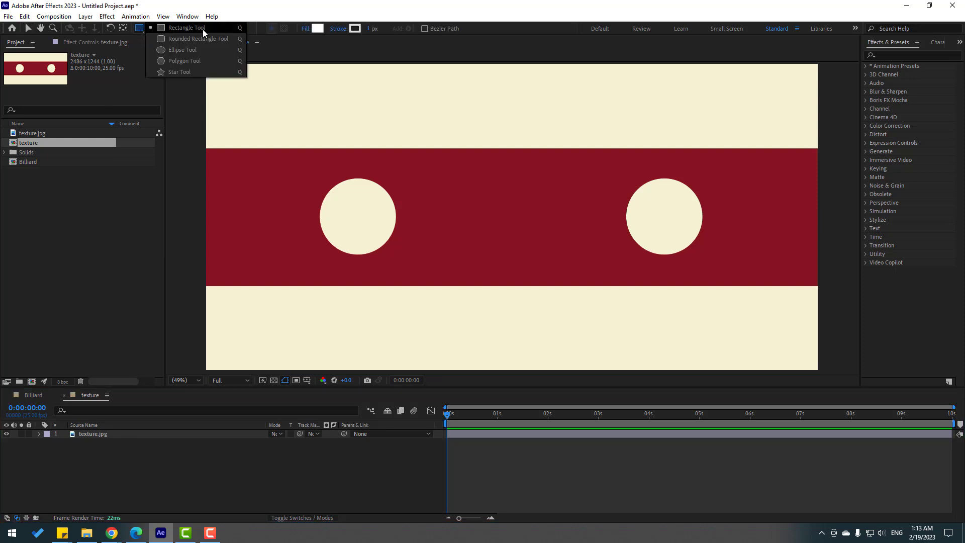
click(189, 32)
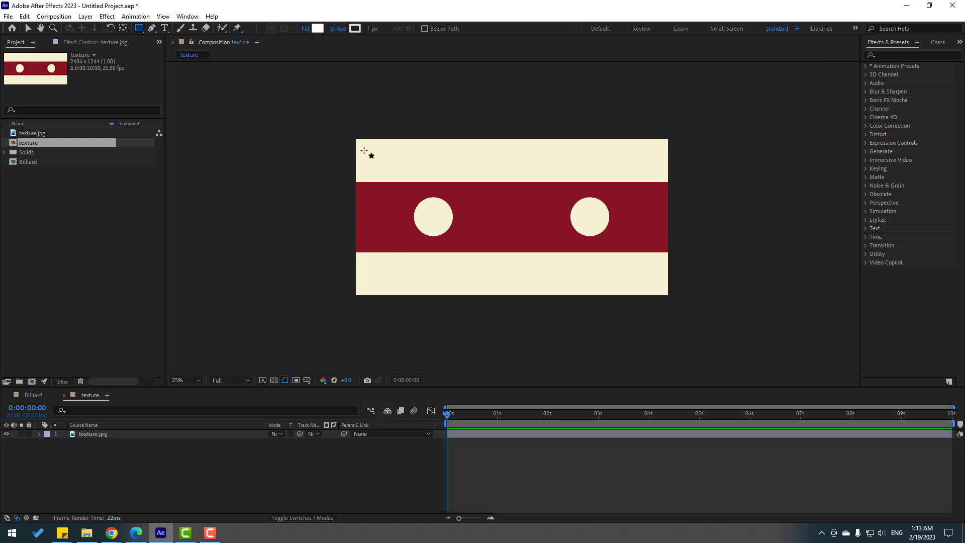
drag(356, 138, 668, 297)
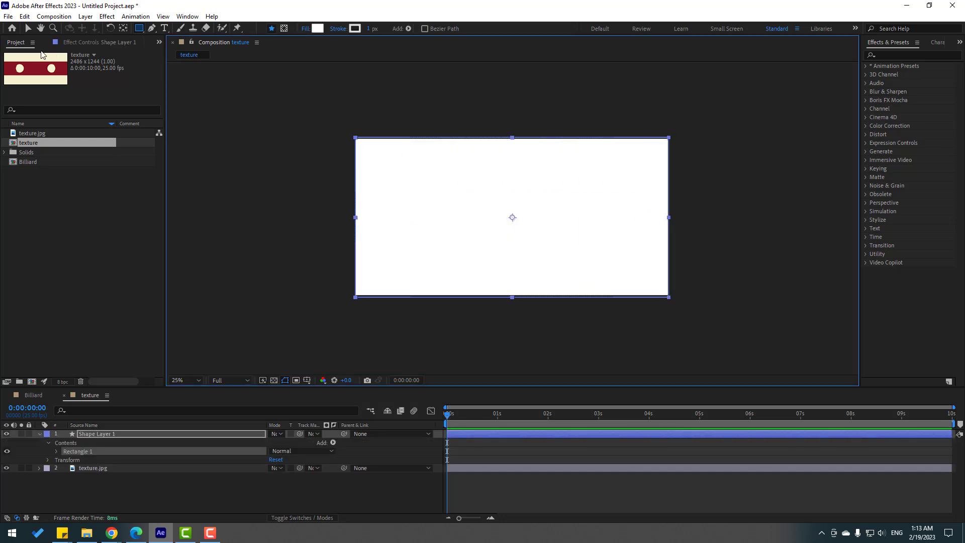
click(26, 30)
key(period)
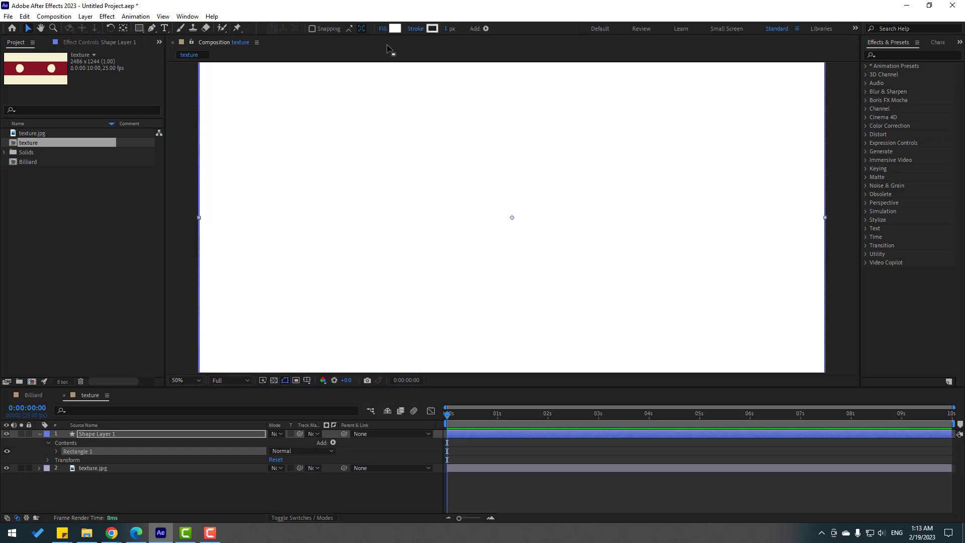
Fill the rectangle with a bright blue colour
click(394, 29)
click(484, 425)
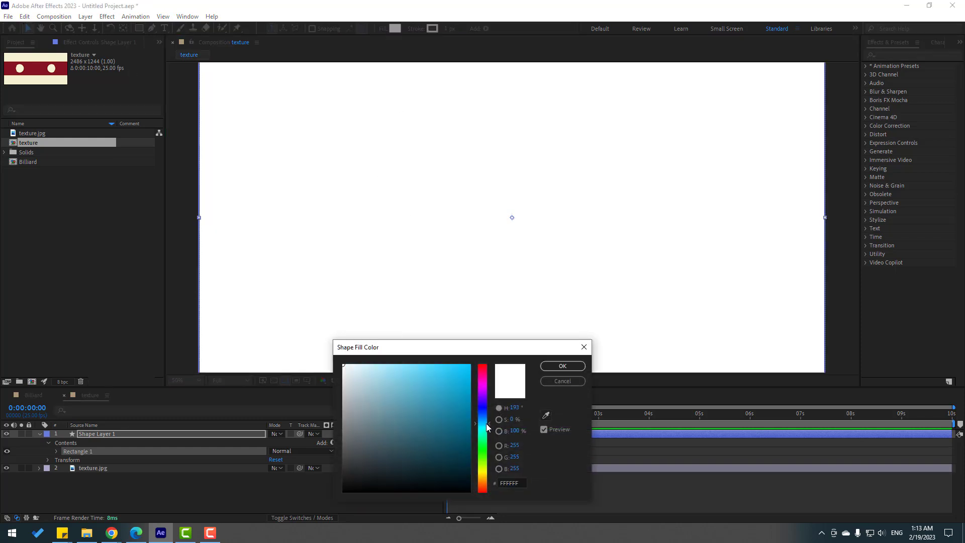
drag(480, 421, 481, 411)
click(459, 404)
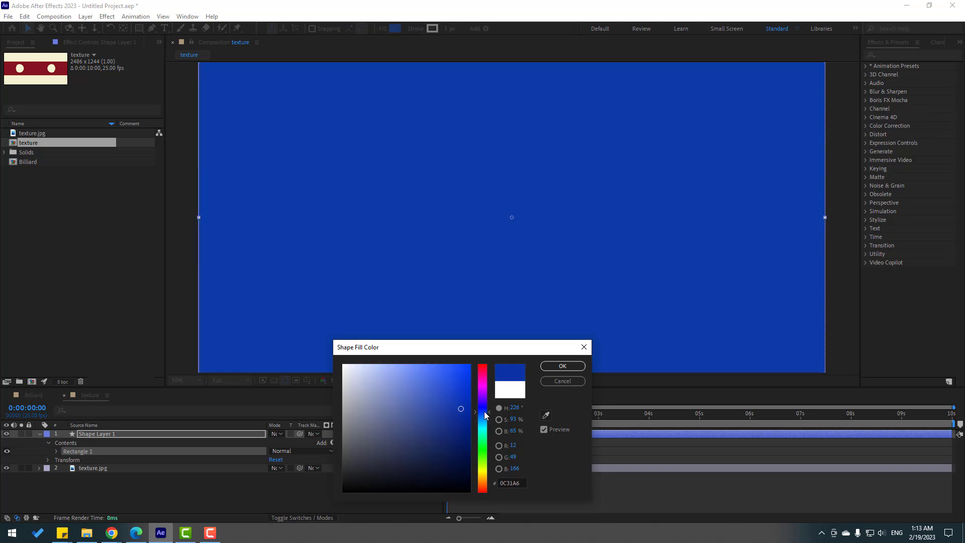
click(461, 408)
click(459, 367)
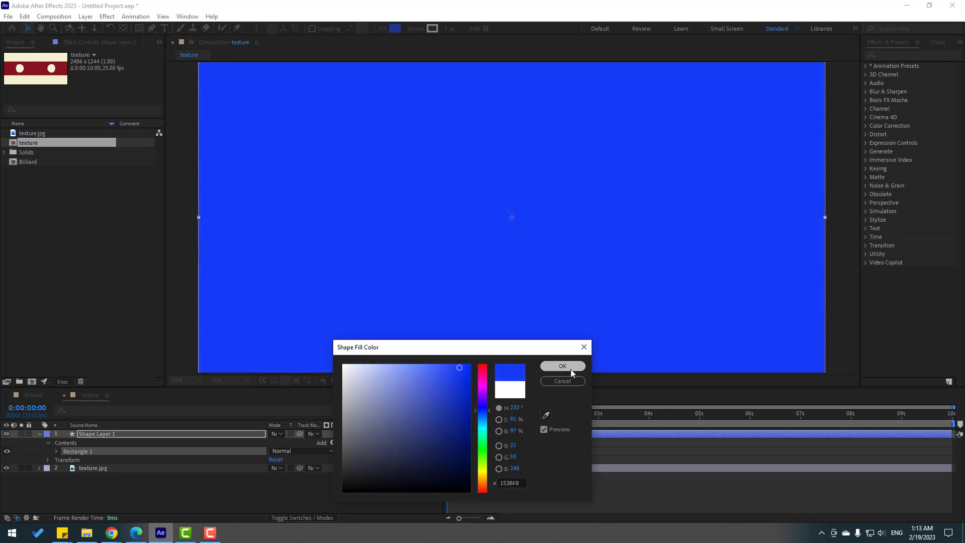
click(562, 366)
Hide the blue rectangle, duplicate it, and squash the copy into a band over the red stripe
click(39, 434)
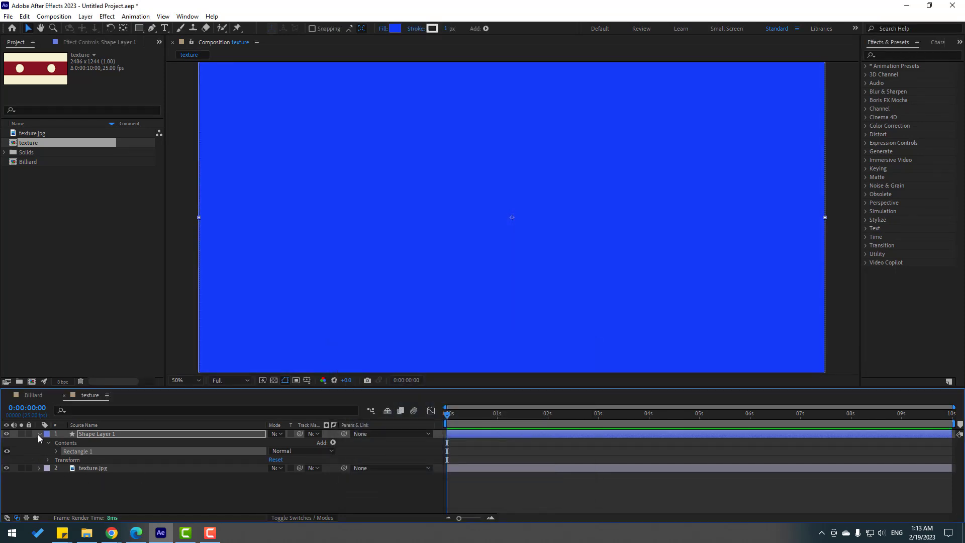
click(103, 483)
click(7, 434)
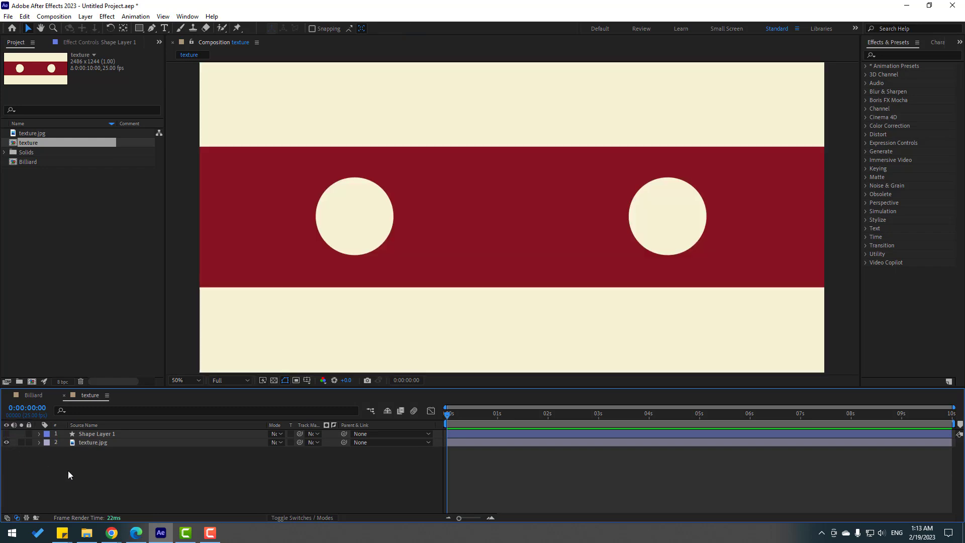
click(100, 435)
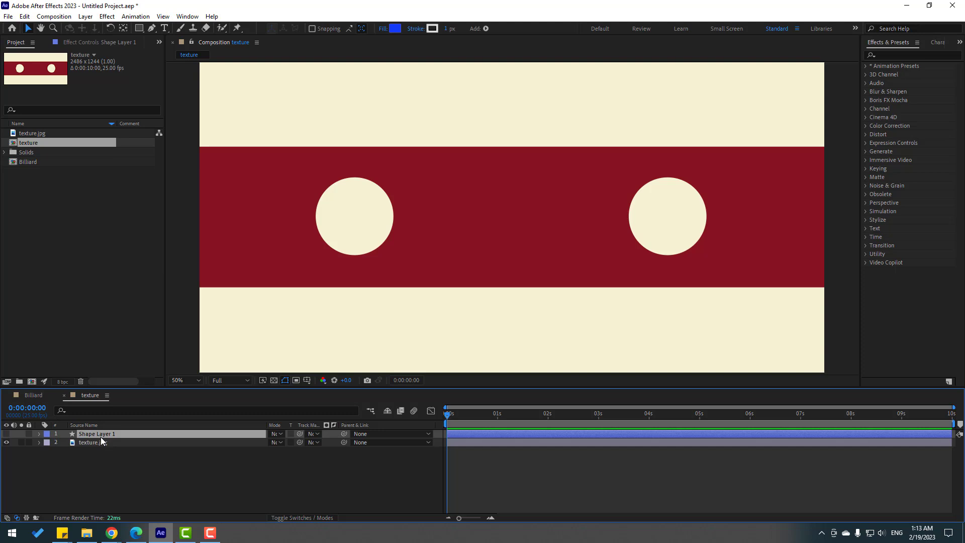
key(ctrl+d)
click(7, 434)
key(comma)
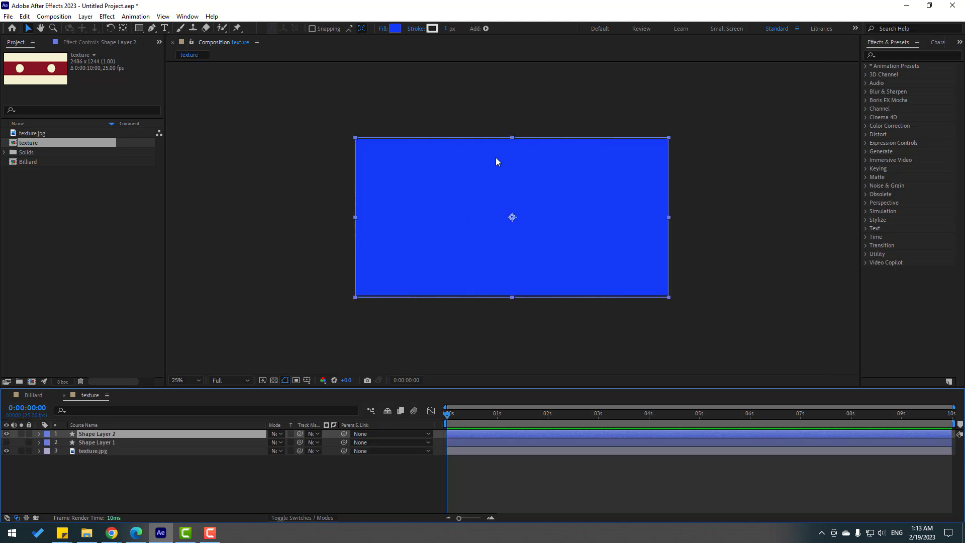
drag(508, 137, 505, 185)
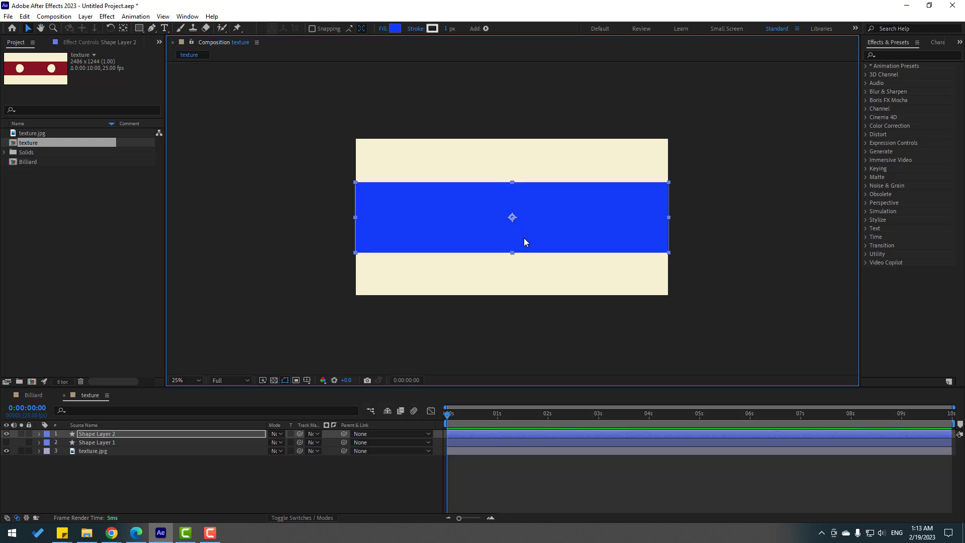
key(period)
Recolour the band EE4040 red and hide it to reveal the texture
click(91, 434)
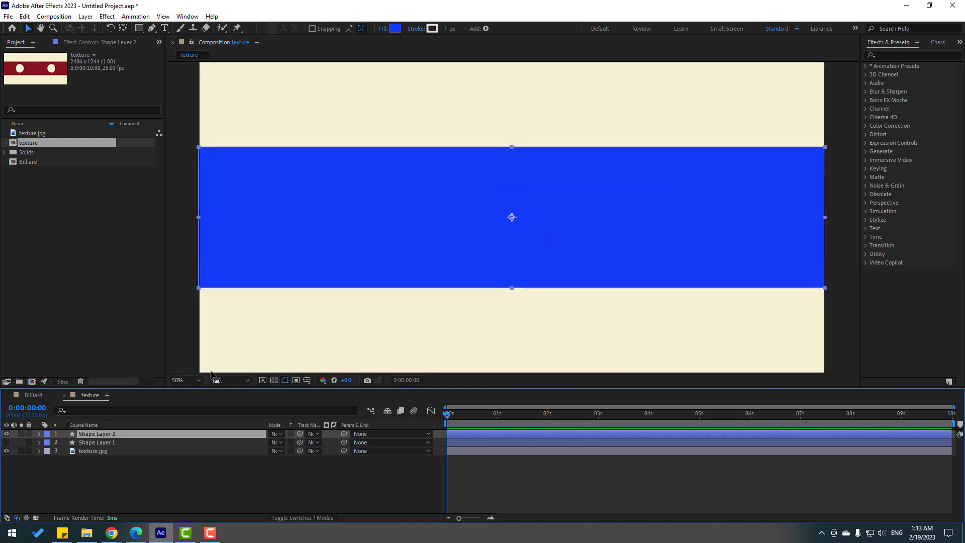
click(395, 28)
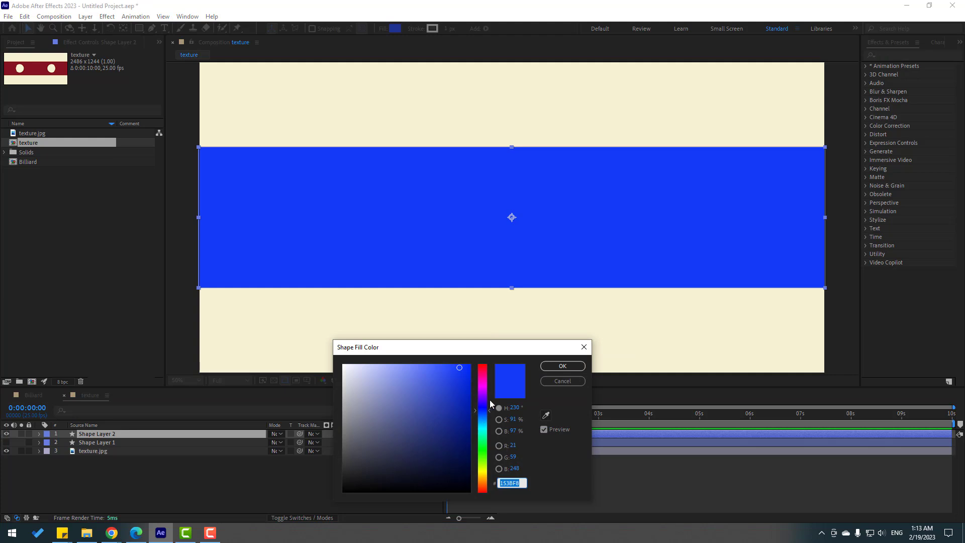
drag(487, 376, 483, 366)
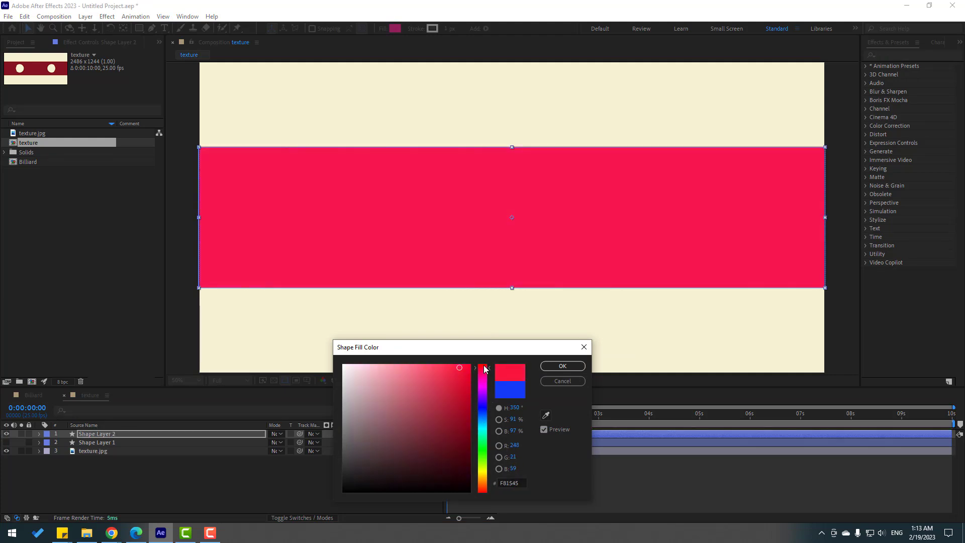
drag(428, 382, 434, 372)
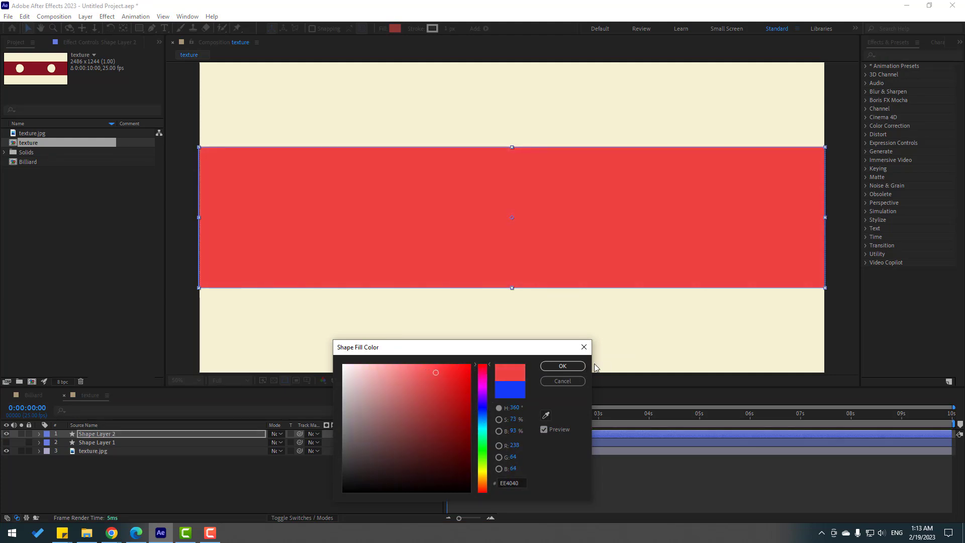
click(573, 365)
click(125, 488)
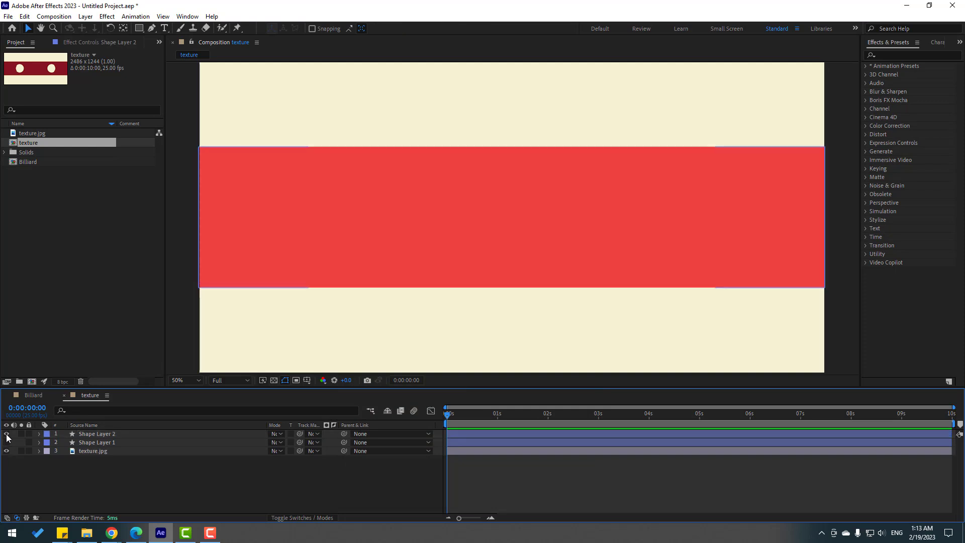
click(6, 435)
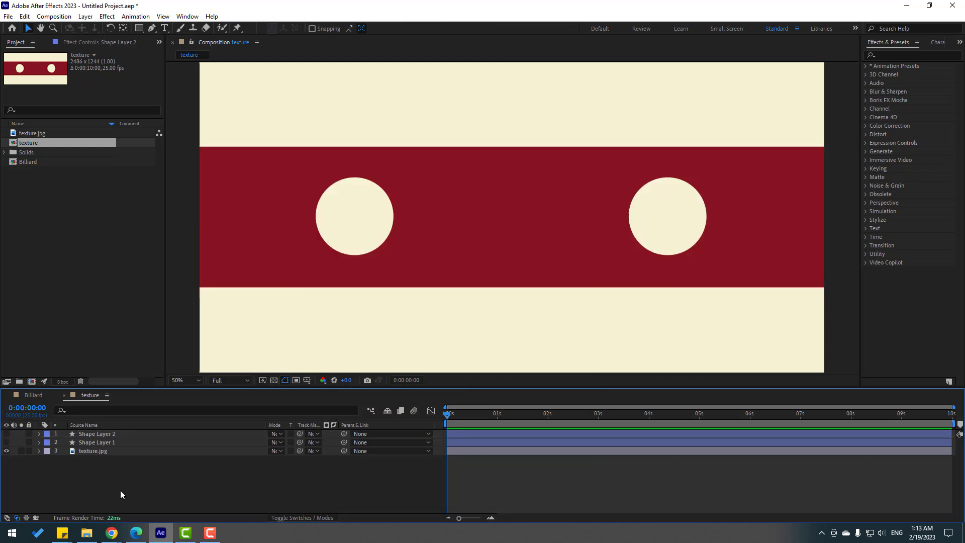
Draw a red circle with the Ellipse tool and place it on the left cream circle
click(139, 28)
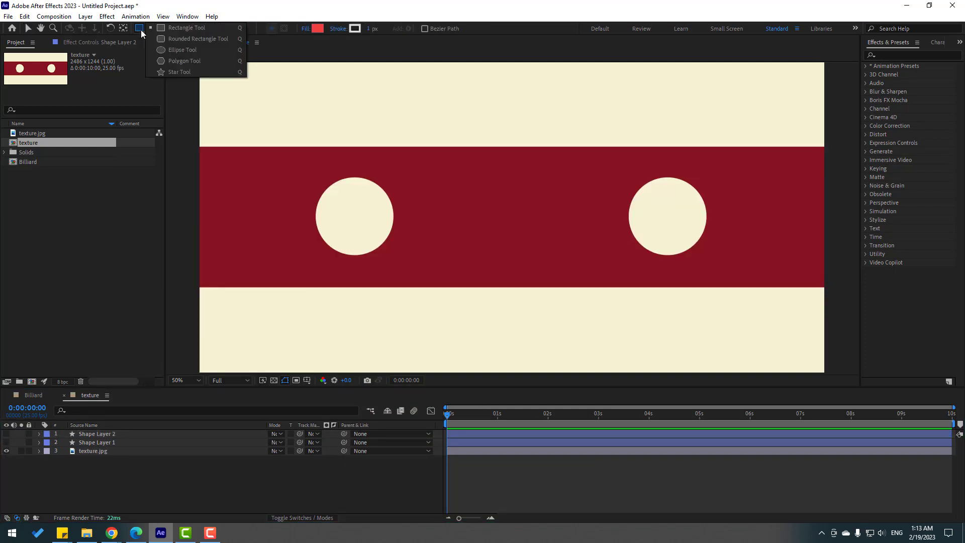
click(176, 52)
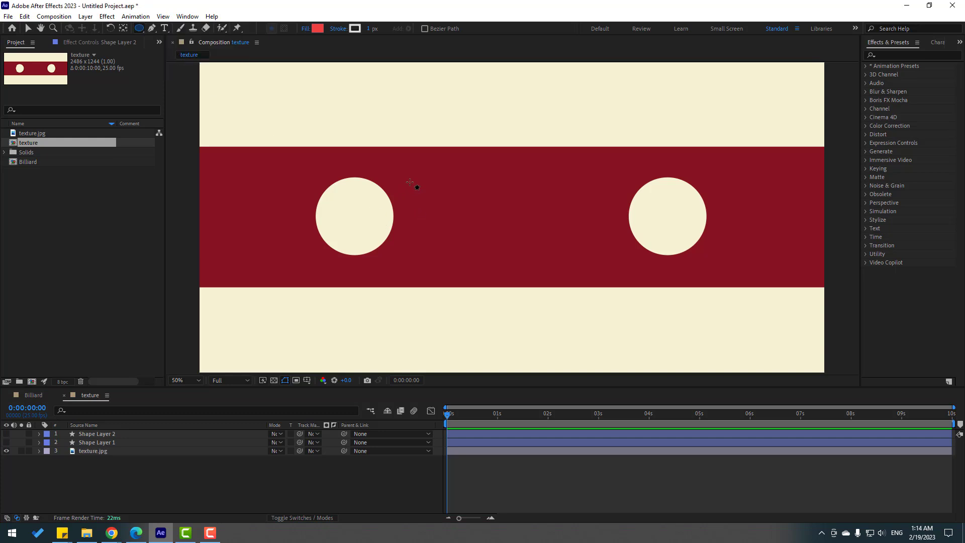
drag(409, 182, 489, 258)
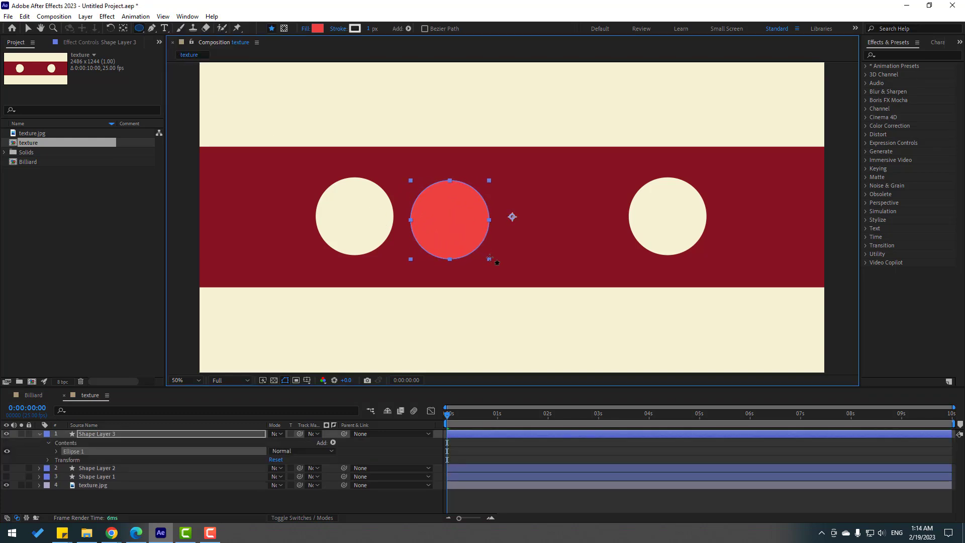
click(28, 28)
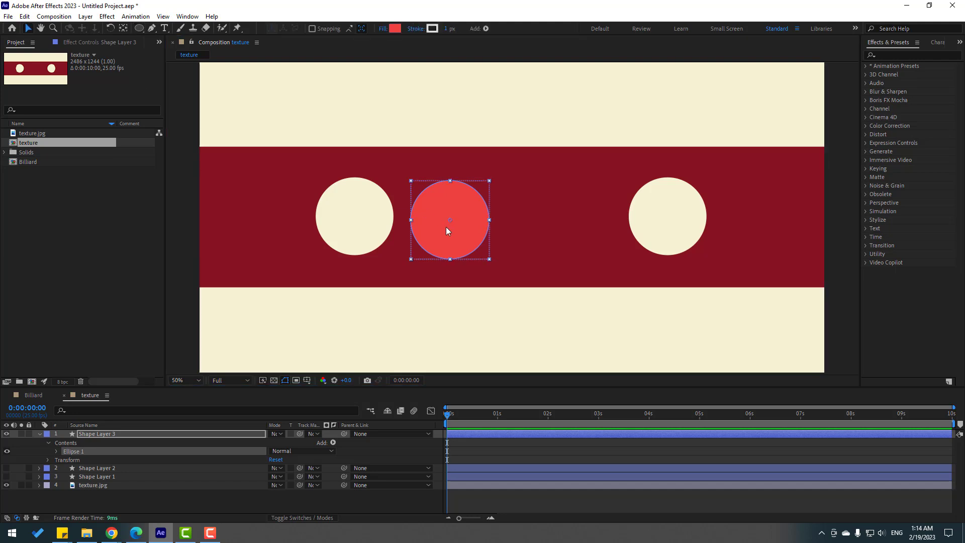
drag(445, 228, 350, 222)
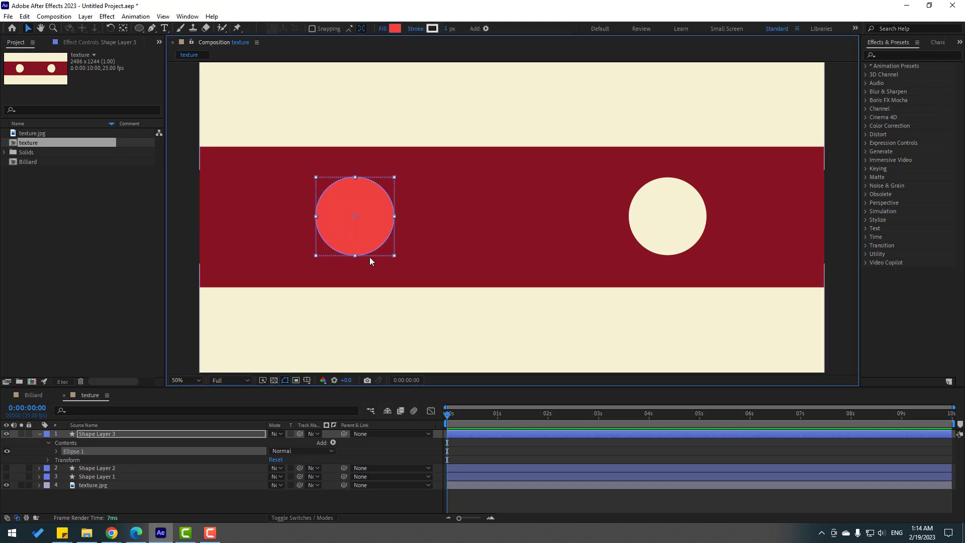
click(38, 434)
Duplicate the circle and nudge the copy onto the right cream circle
key(ctrl+d)
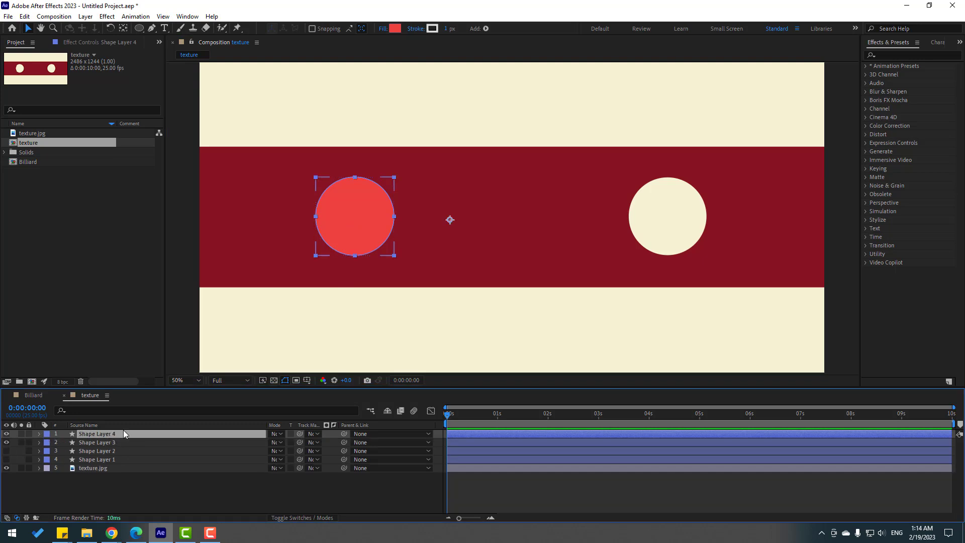
key(shift+Right)
key(shift+Right)
key(shift+Right)
key(shift+Right)
key(shift+Right)
key(shift+Right)
key(shift+Right)
key(shift+Right)
key(shift+Right)
key(shift+Right)
key(shift+Right)
key(shift+Right)
key(shift+Right)
key(shift+Right)
key(shift+Right)
key(shift+Right)
key(shift+Right)
key(shift+Right)
key(shift+Right)
key(shift+Right)
key(shift+Right)
key(shift+Right)
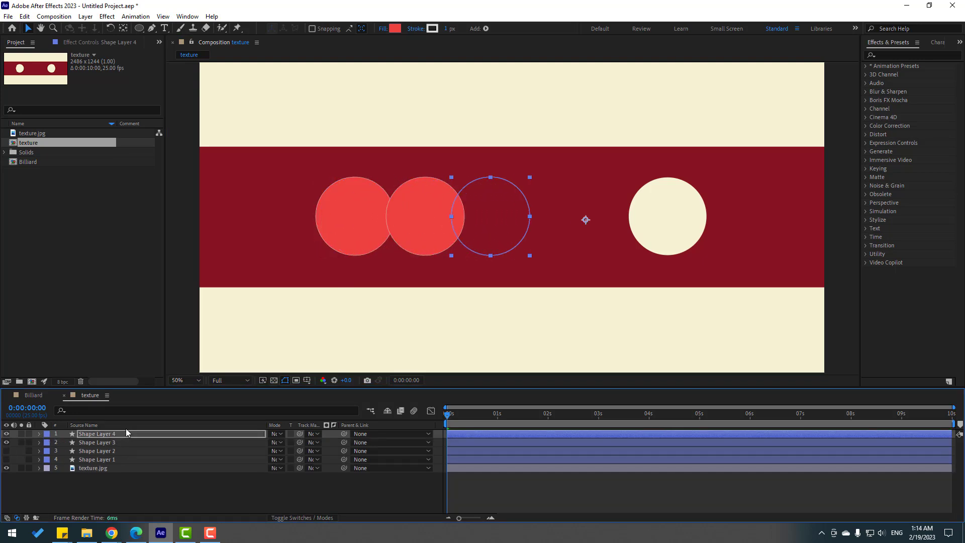
key(shift+Right)
key(shift+Right)
key(shift+Right)
key(shift+Right)
key(shift+Right)
key(shift+Right)
key(shift+Right)
key(shift+Right)
key(shift+Right)
key(shift+Right)
key(shift+Right)
key(shift+Right)
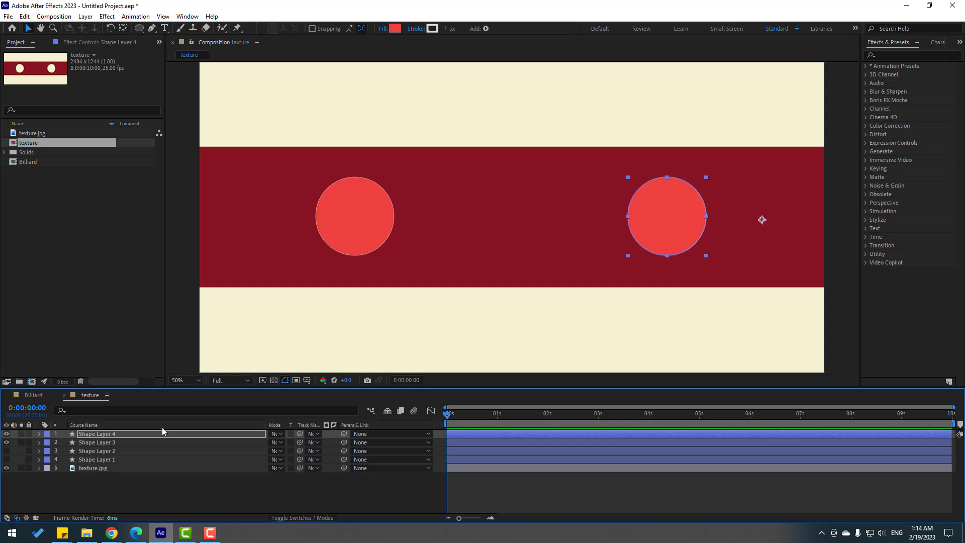
click(118, 491)
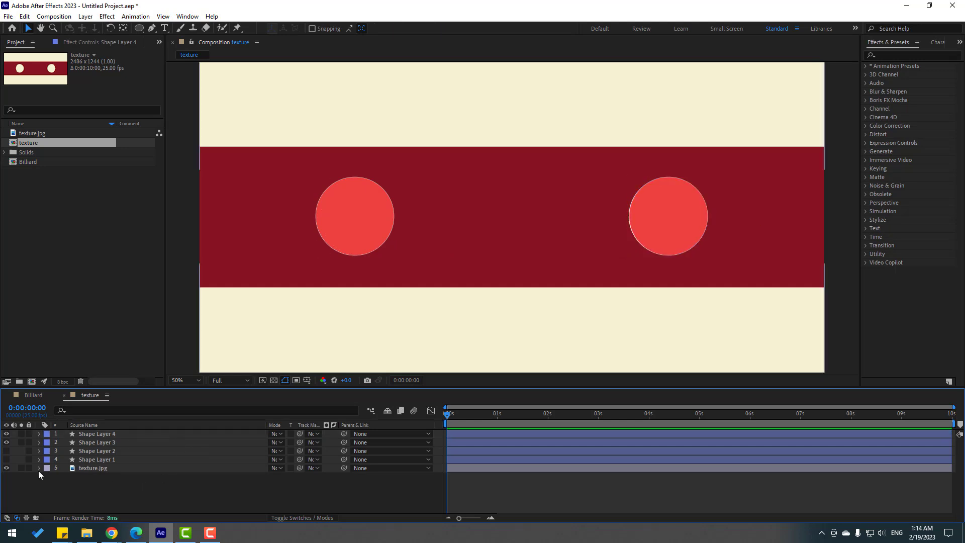
Delete texture.jpg, show the red band and blue background, and widen the band past the frame
click(92, 470)
key(Delete)
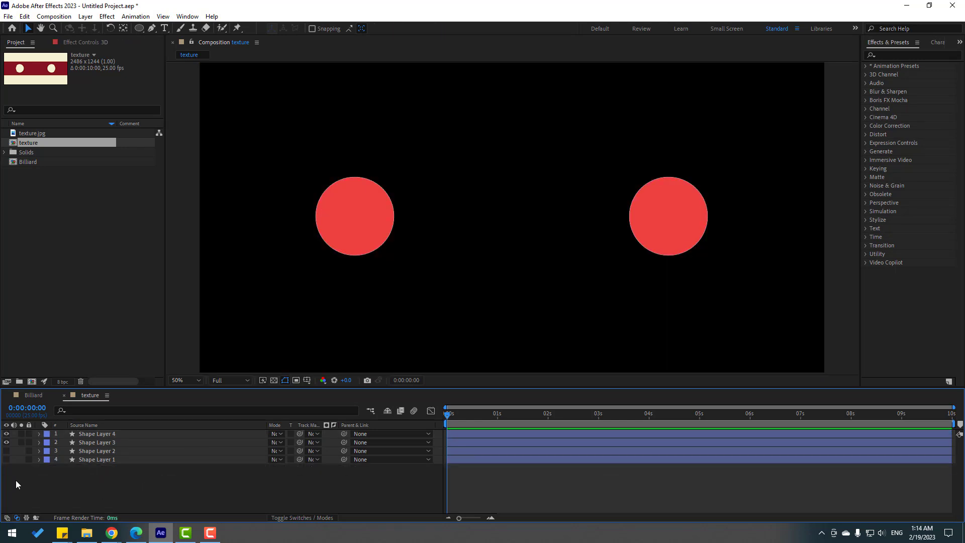
click(6, 451)
click(7, 459)
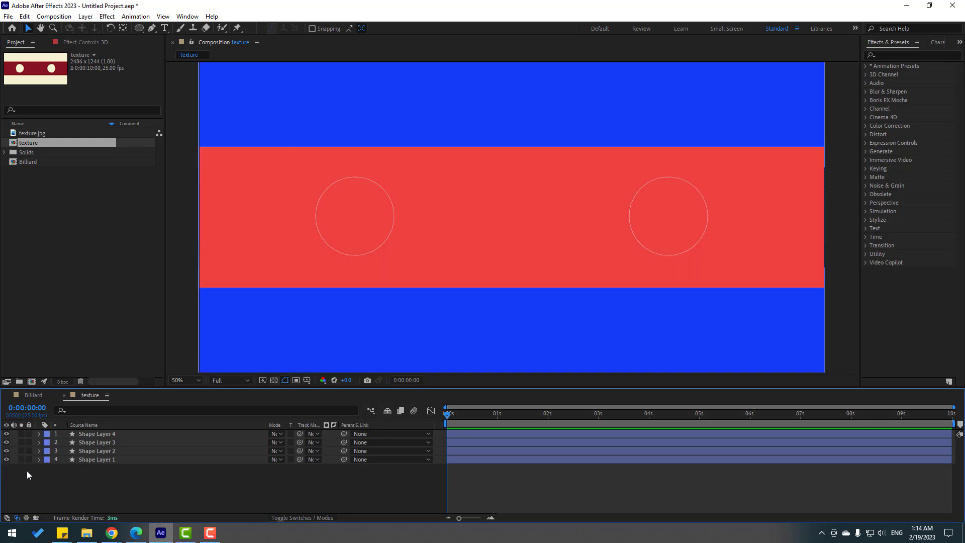
key(comma)
key(comma)
click(103, 451)
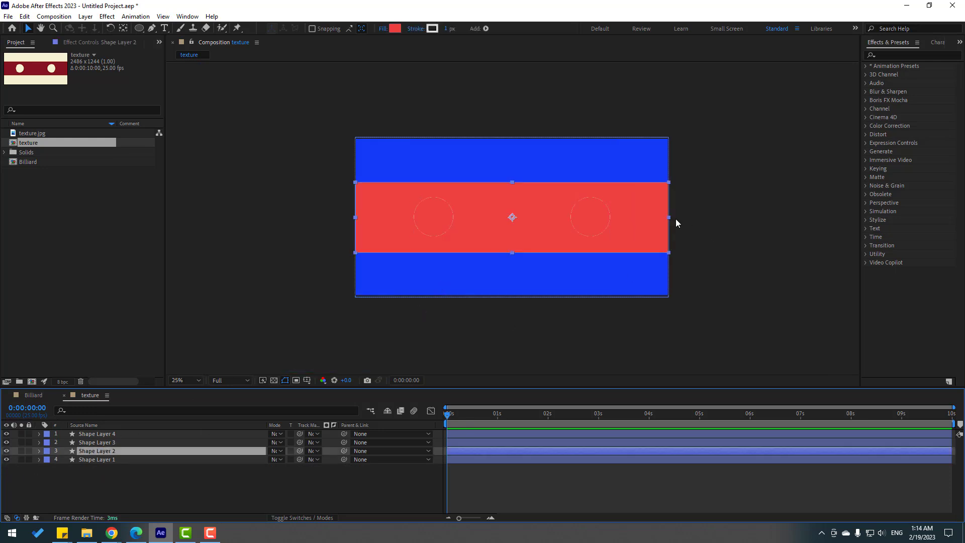
drag(671, 217, 674, 221)
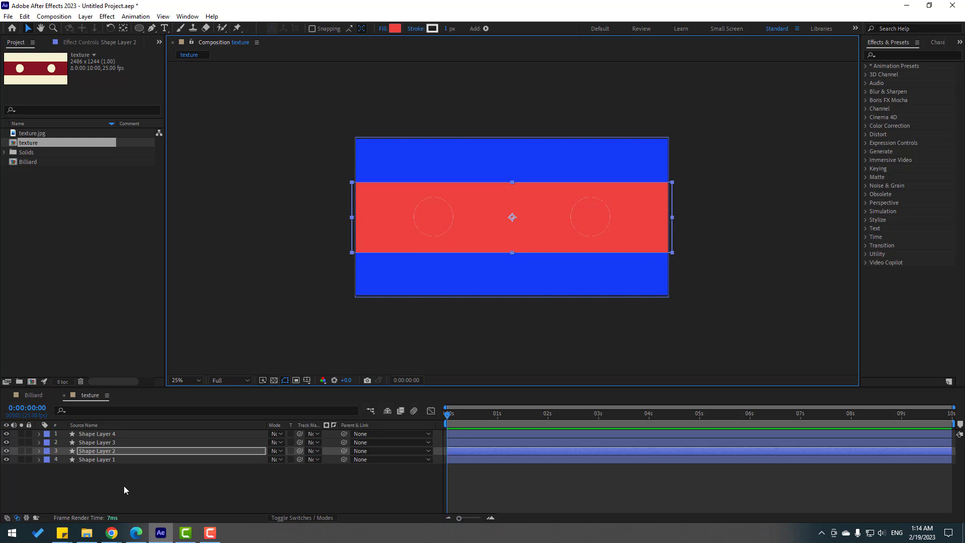
Fill the background and both circle layers with white (FFFFFF)
click(87, 464)
click(124, 459)
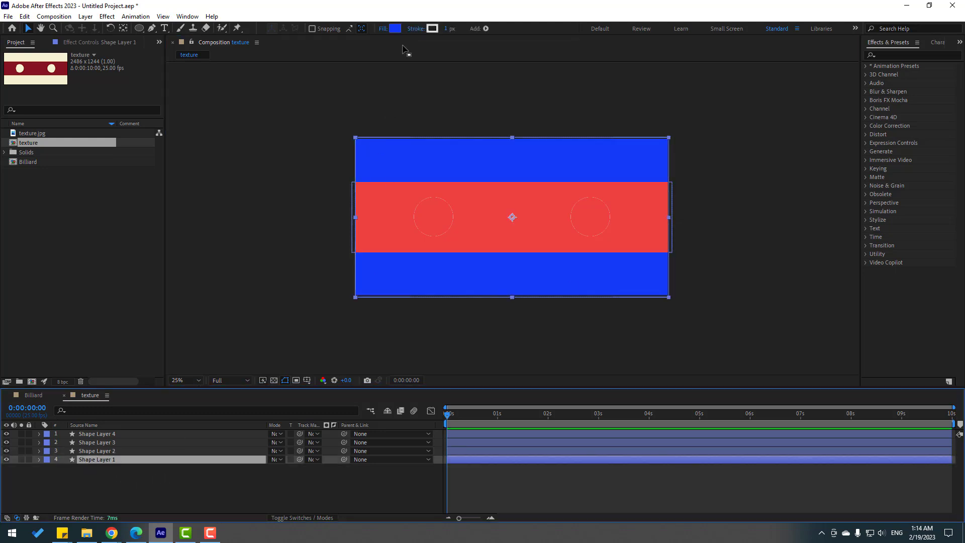
click(395, 28)
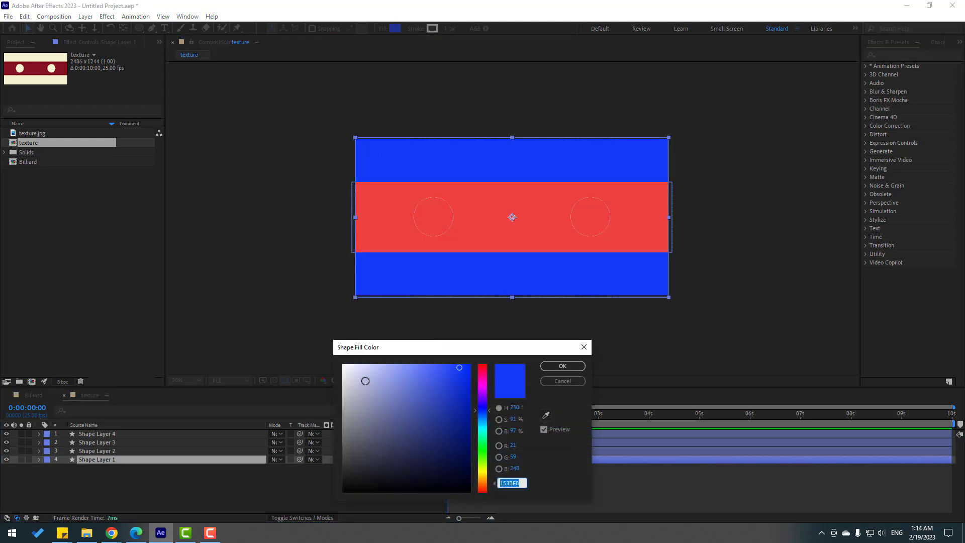
text(ffffff)
key(Return)
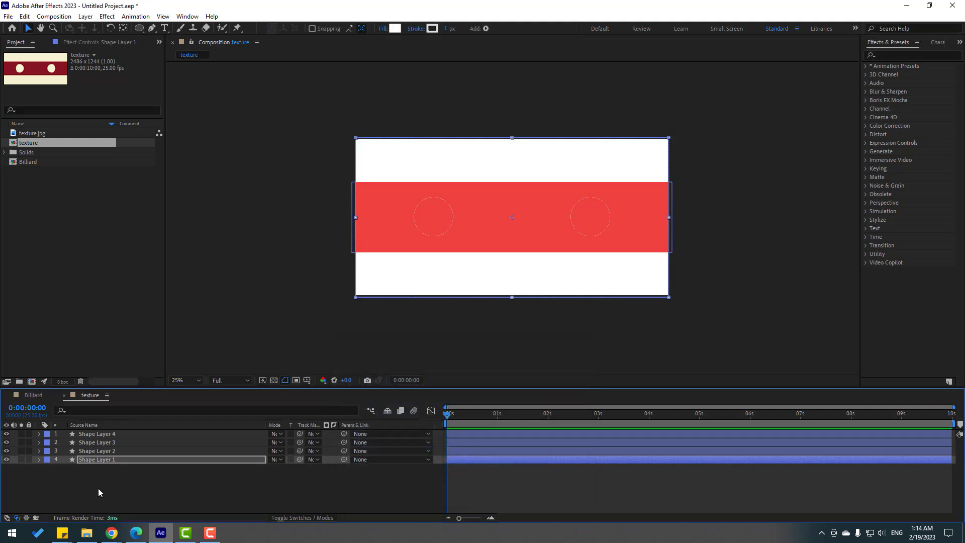
click(98, 487)
click(95, 434)
ctrl+click(95, 442)
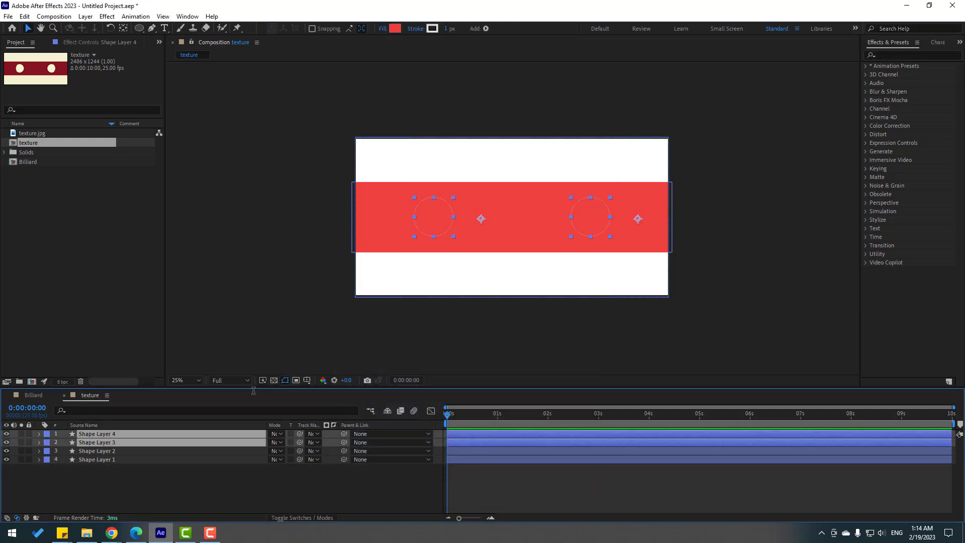
click(395, 28)
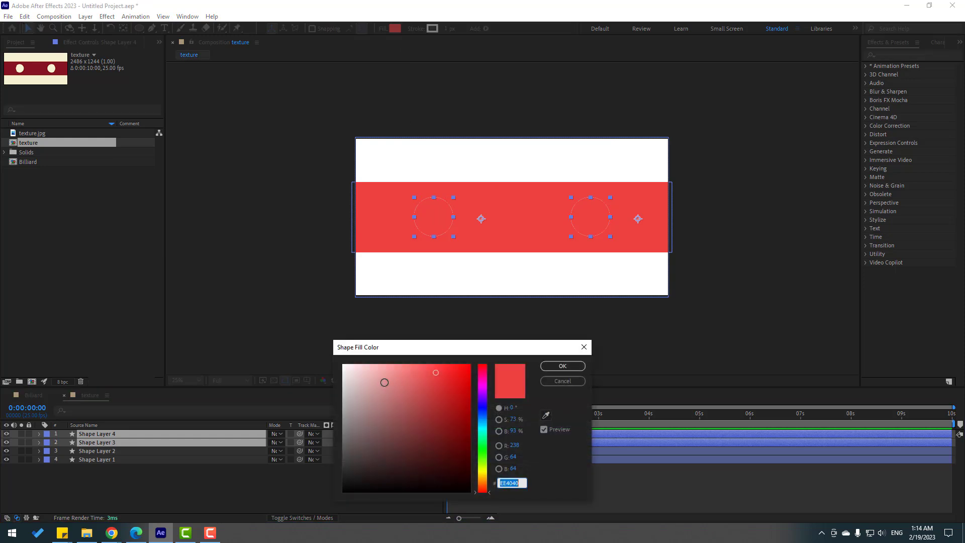
text(ffffff)
click(555, 367)
click(132, 481)
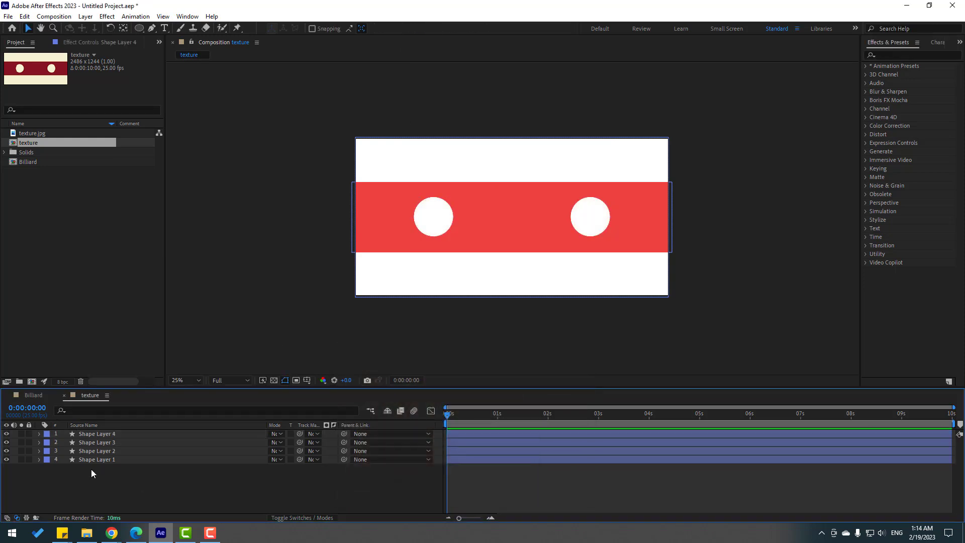
Rename the background layer 'white' and the band layer 'red'
click(102, 459)
key(Return)
text(white)
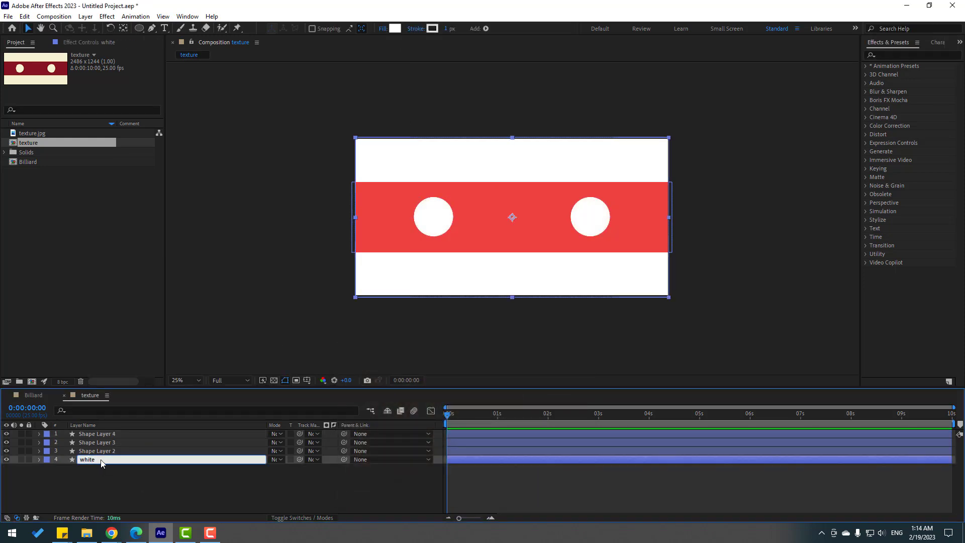
key(Return)
click(87, 450)
key(Return)
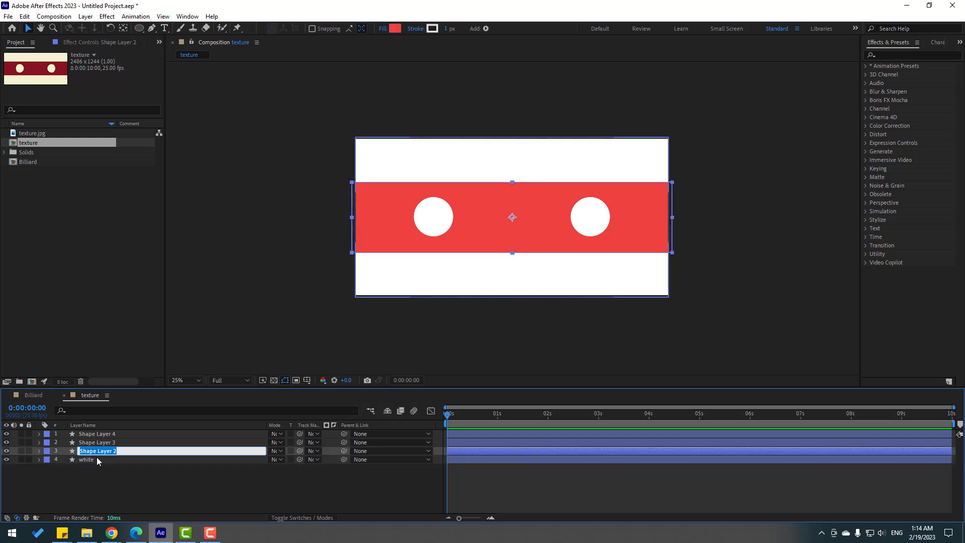
text(red)
key(Return)
Rename the circle layers 'circle_left' and 'circle_right'
click(113, 442)
key(Return)
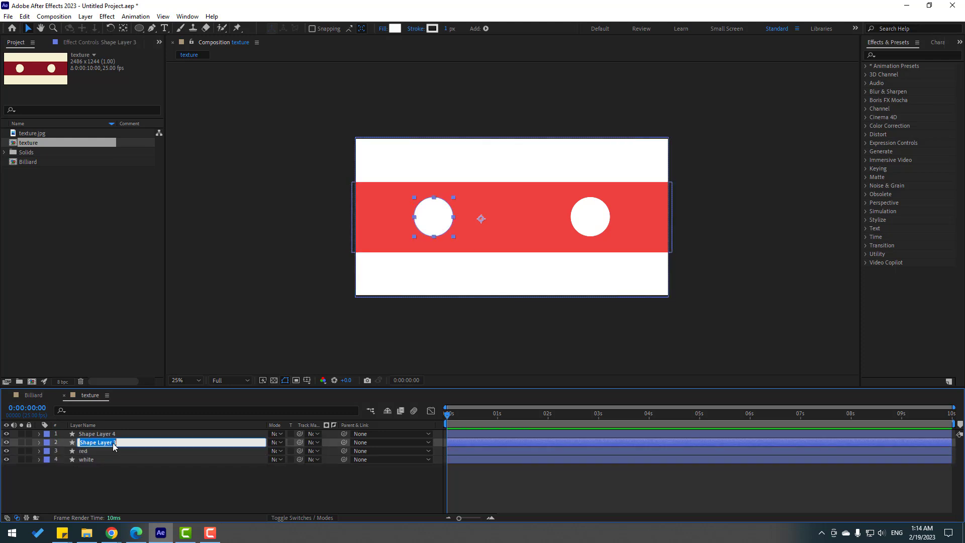
text(circle_left)
key(Return)
click(113, 433)
key(Return)
text(c)
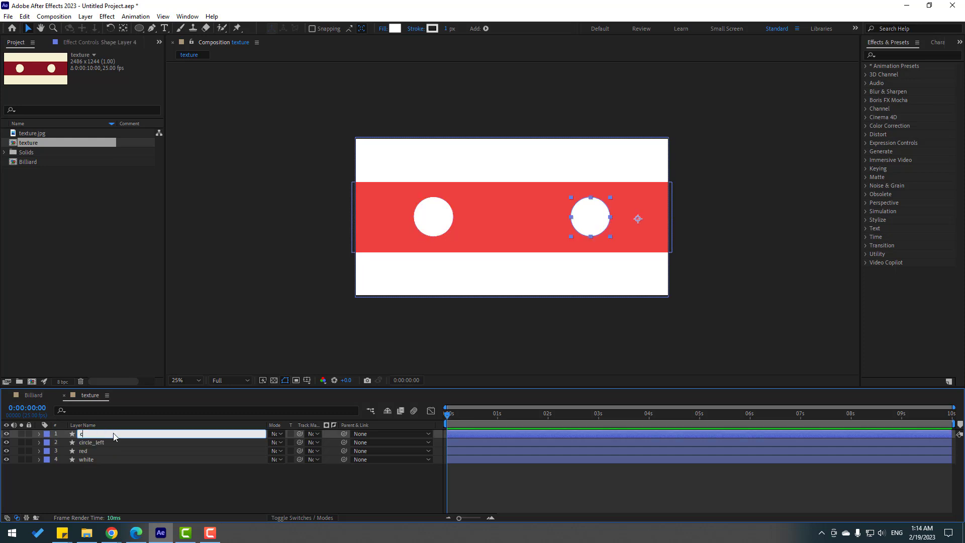
text(ircle_right)
key(Return)
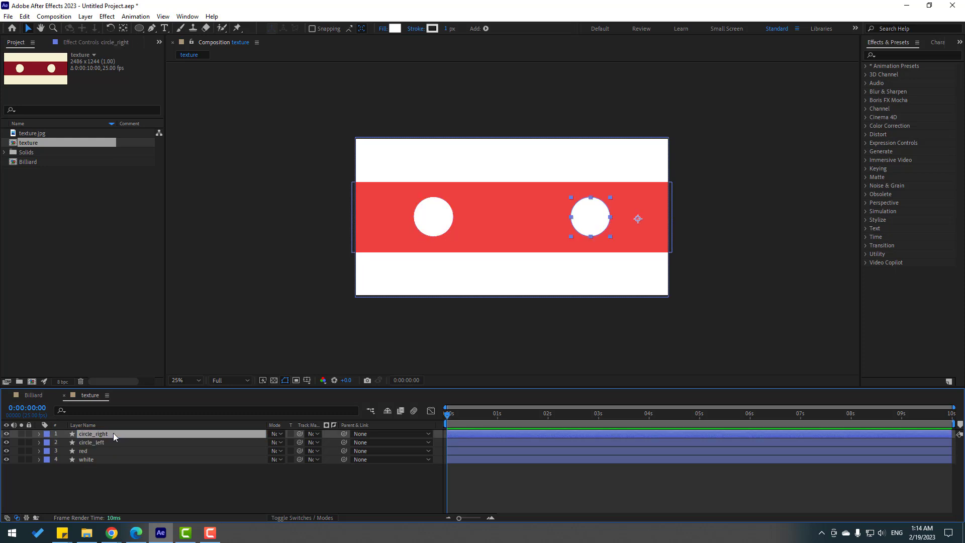
key(period)
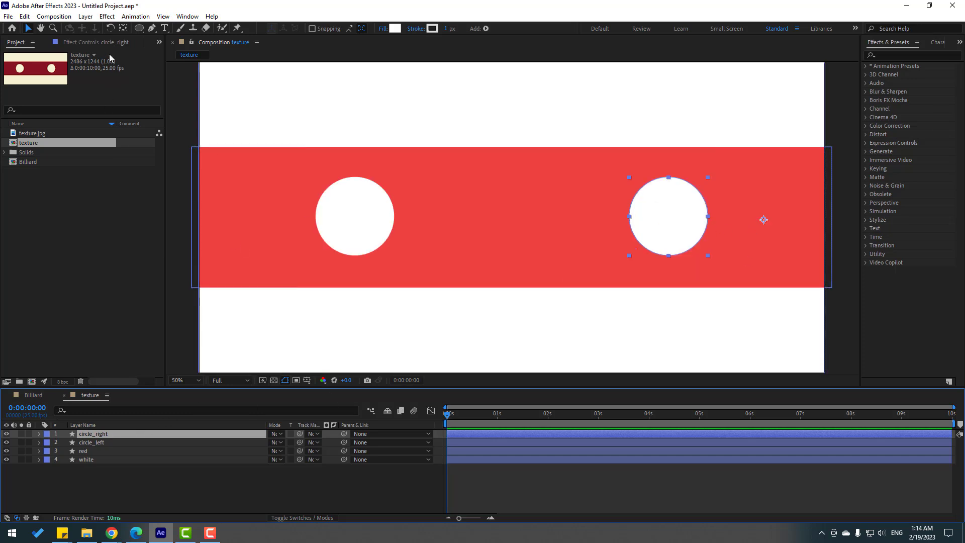
Centre the anchor points of circle_right and circle_left on their circles
double_click(123, 29)
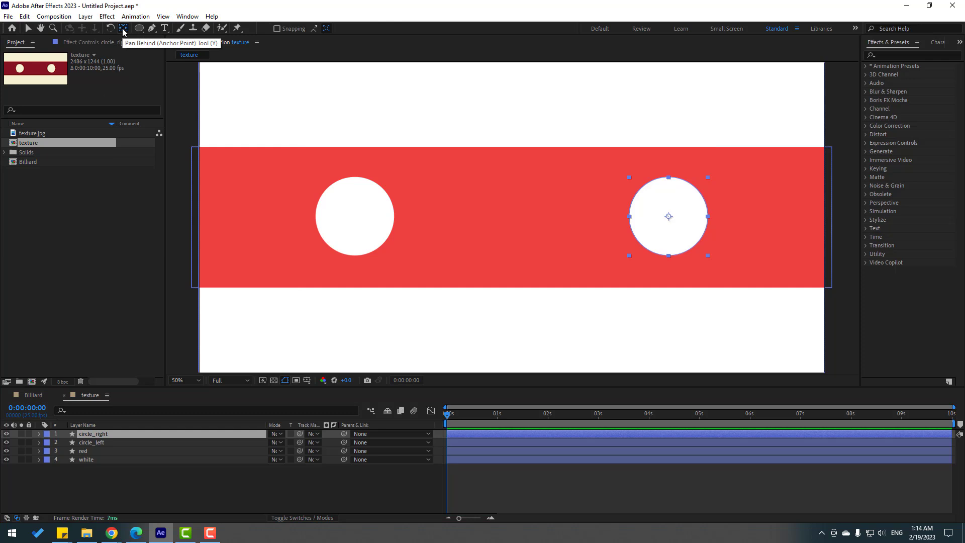
click(92, 443)
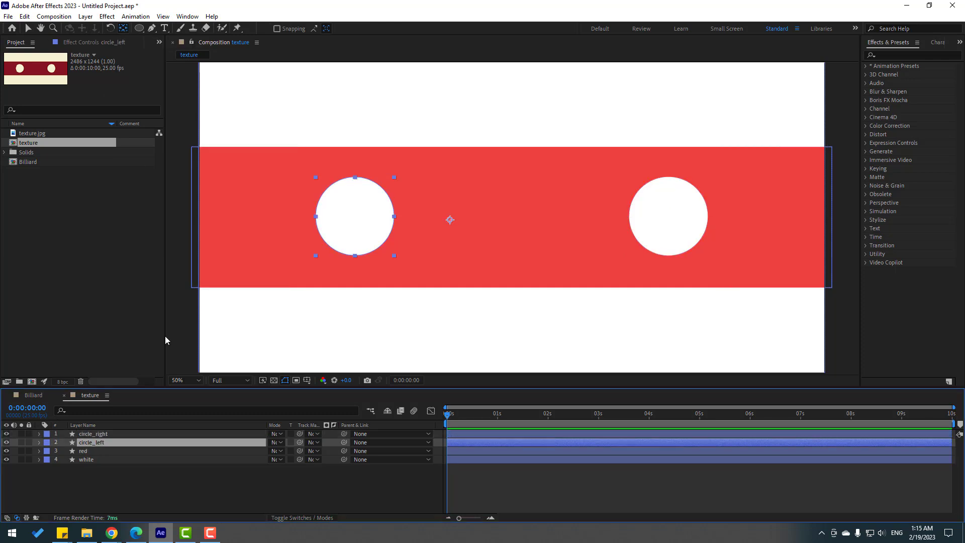
double_click(123, 28)
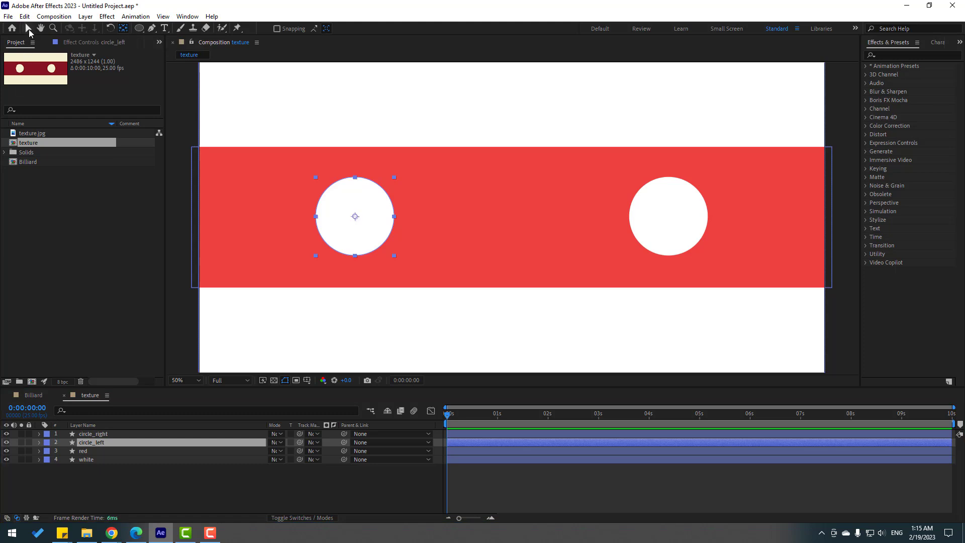
click(28, 31)
click(167, 497)
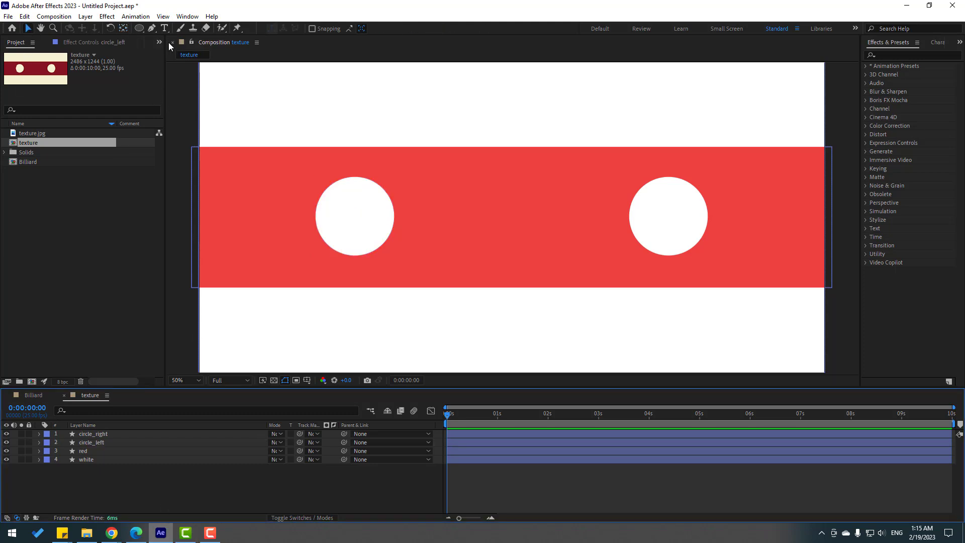
Type a bold Consolas '1' in the left circle and enlarge it to 248 px
click(164, 28)
click(334, 220)
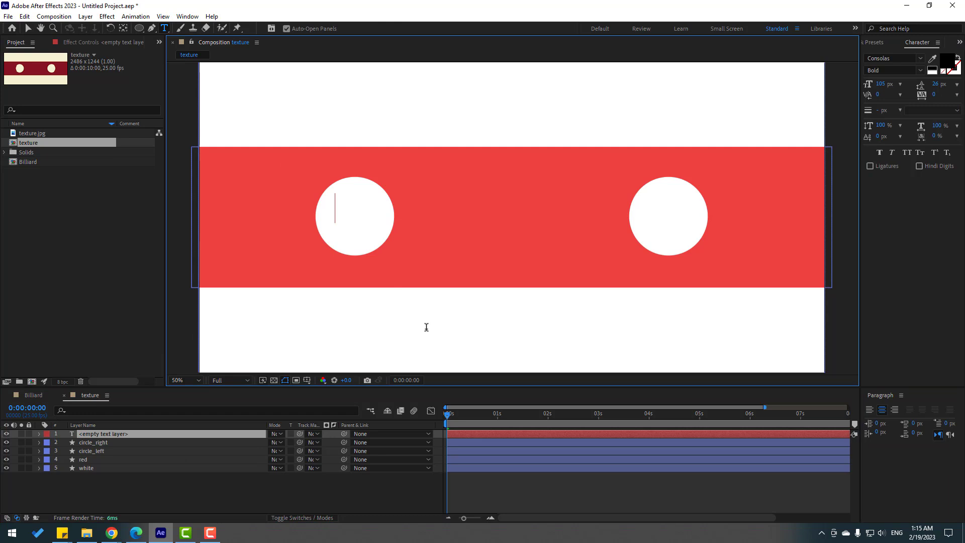
text(1)
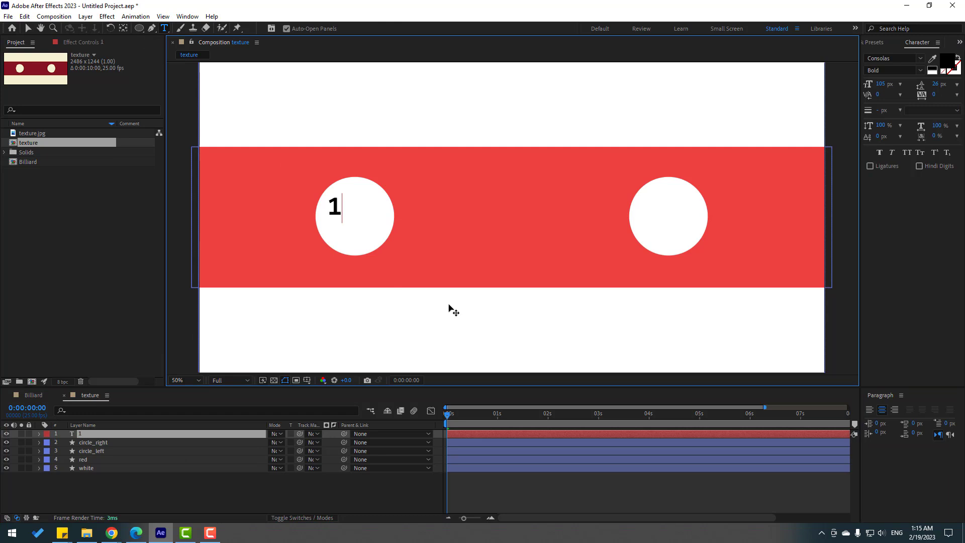
click(29, 28)
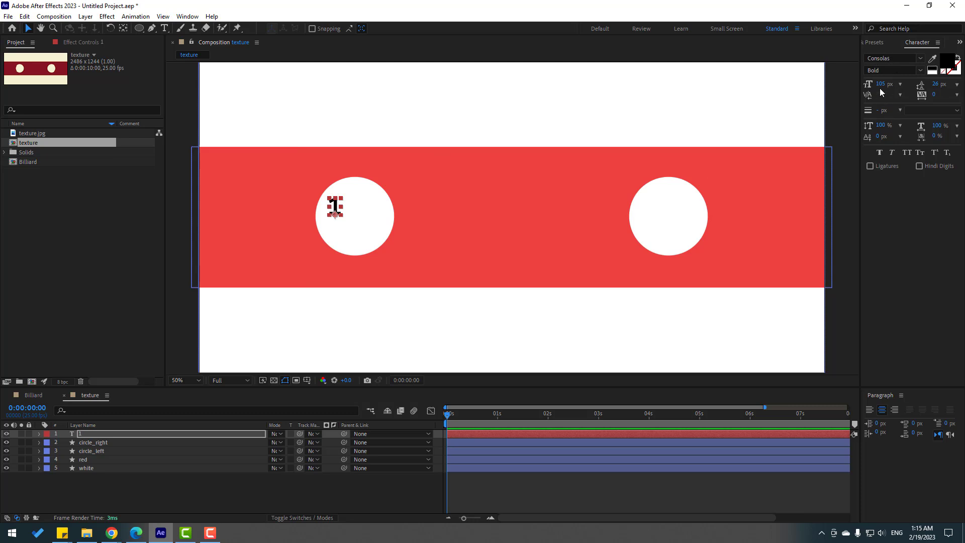
drag(878, 86, 356, 218)
Move the '1' layer below circle_right, duplicate it, and nudge the copy toward the right circle
click(80, 434)
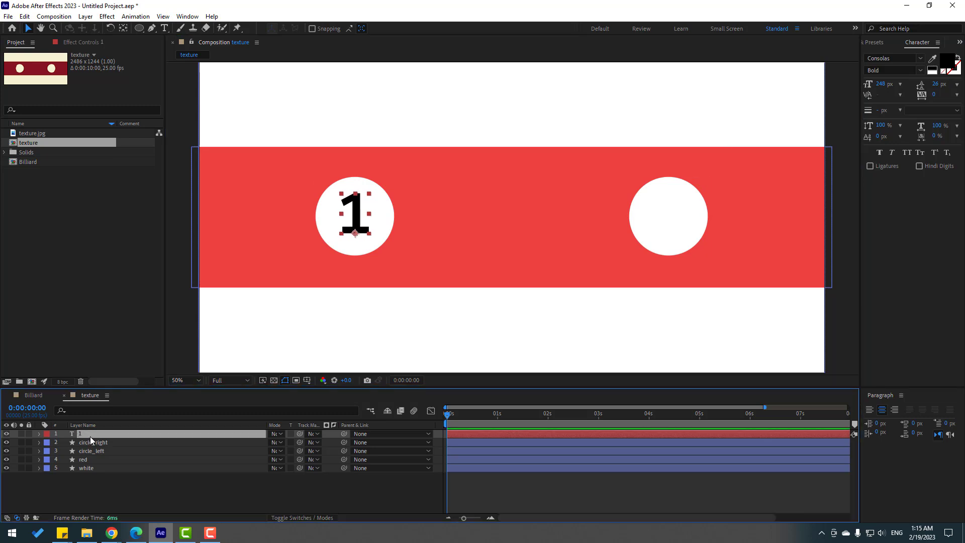
mouse_move(90, 438)
mouse_down()
mouse_move(92, 450)
mouse_move(91, 433)
mouse_up()
key(ctrl+d)
key(shift+Right)
key(shift+Right)
key(Return)
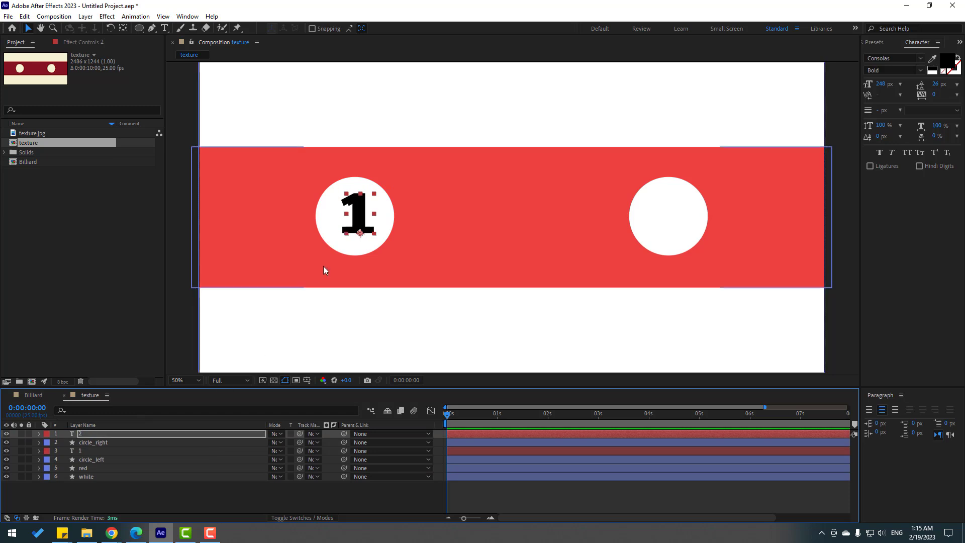
key(shift+Right)
key(shift+Right)
key(shift+Right)
key(shift+Right)
key(shift+Right)
key(shift+Right)
key(shift+Right)
key(shift+Right)
key(shift+Right)
key(shift+Right)
key(shift+Right)
key(shift+Right)
key(shift+Right)
key(shift+Right)
key(shift+Right)
key(shift+Right)
key(shift+Right)
key(shift+Right)
key(shift+Right)
key(shift+Right)
key(shift+Right)
key(shift+Right)
key(shift+Right)
key(shift+Right)
key(shift+Right)
key(shift+Right)
key(shift+Right)
key(shift+Right)
key(shift+Right)
key(shift+Right)
key(shift+Right)
key(shift+Right)
key(shift+Right)
key(shift+Right)
key(shift+Right)
key(shift+Right)
key(shift+Right)
key(shift+Right)
key(shift+Right)
key(shift+Right)
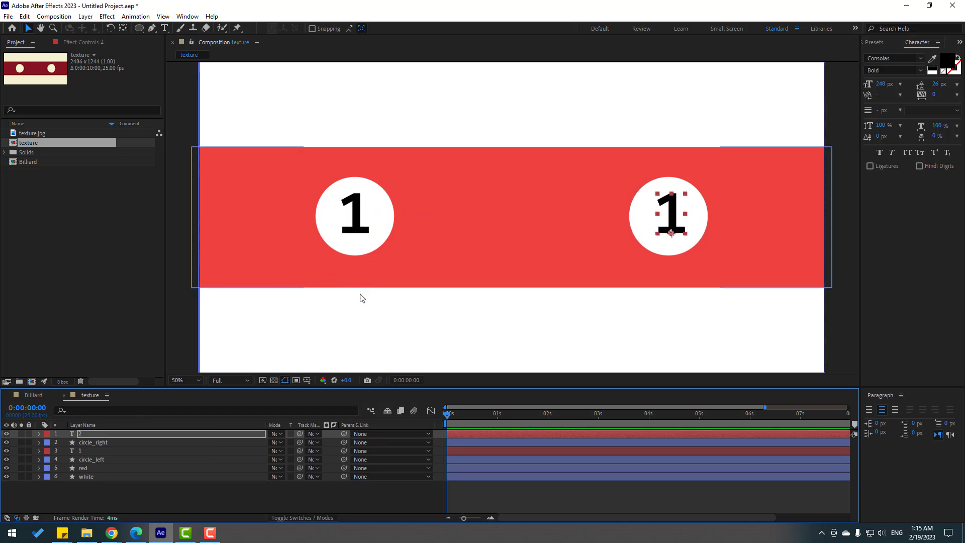
Centre the left '1' on circle_left using the Align panel
click(87, 460)
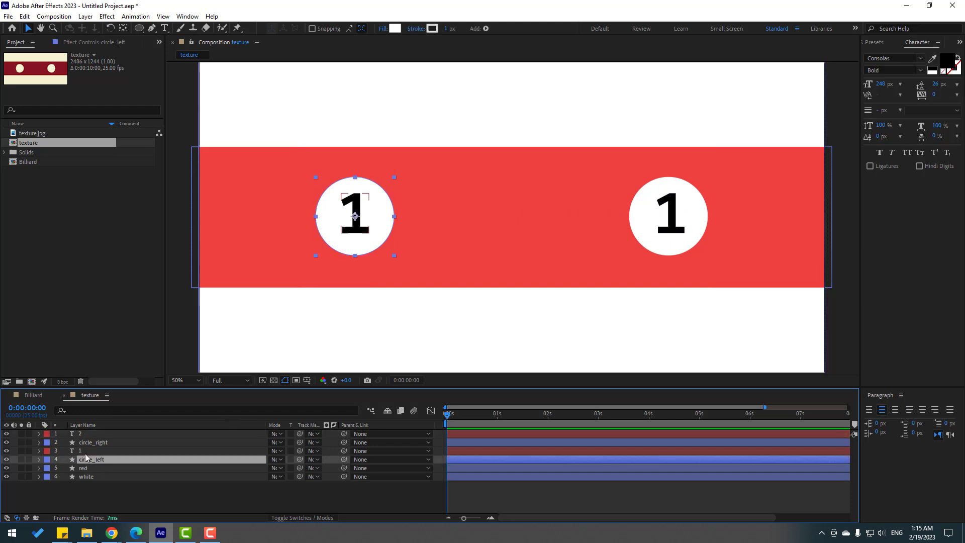
shift+click(84, 451)
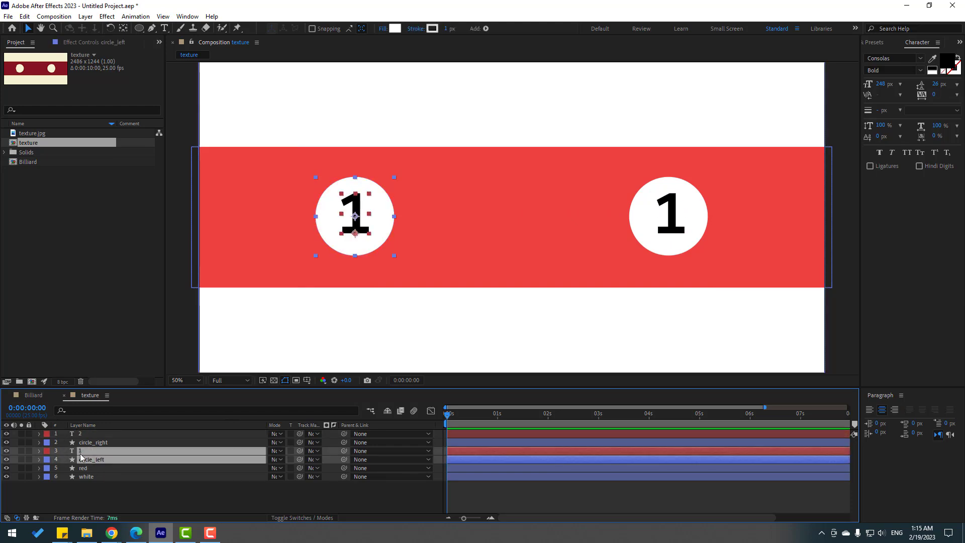
click(181, 18)
click(227, 57)
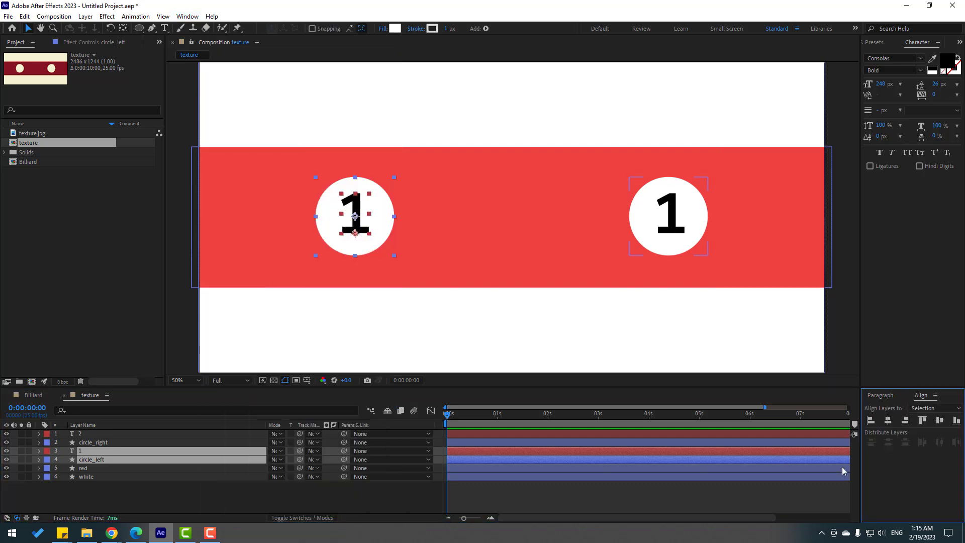
click(939, 420)
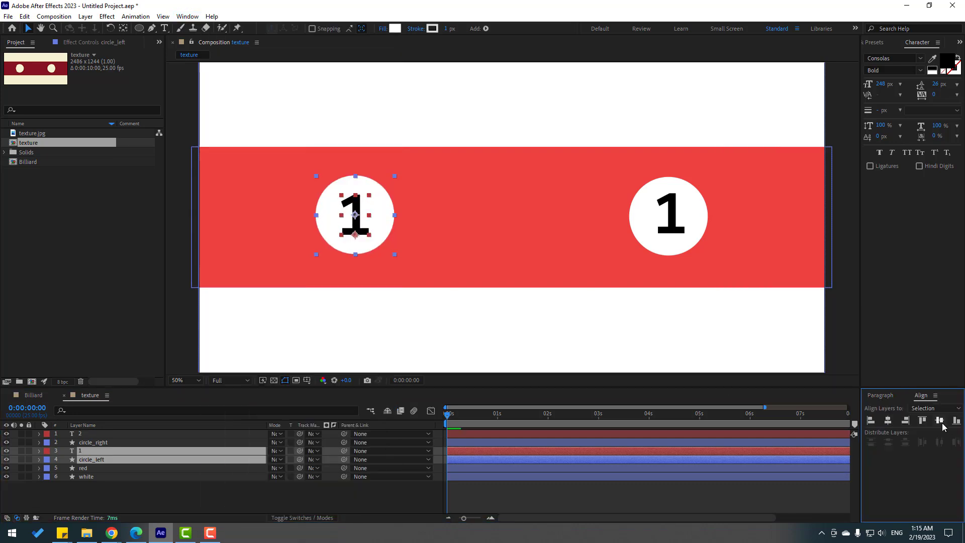
Align the copied '1' and circle_right on both horizontal and vertical centres
click(88, 443)
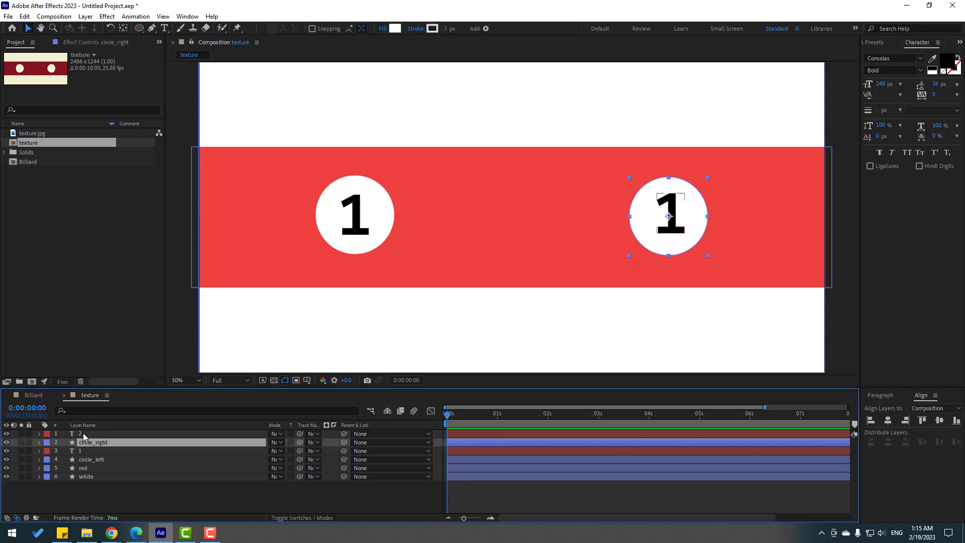
shift+click(84, 435)
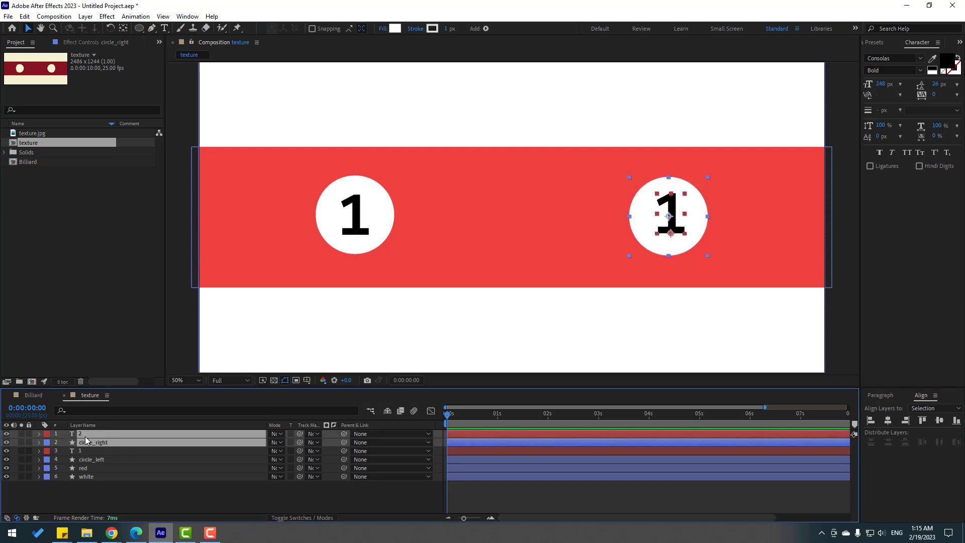
click(888, 420)
click(938, 420)
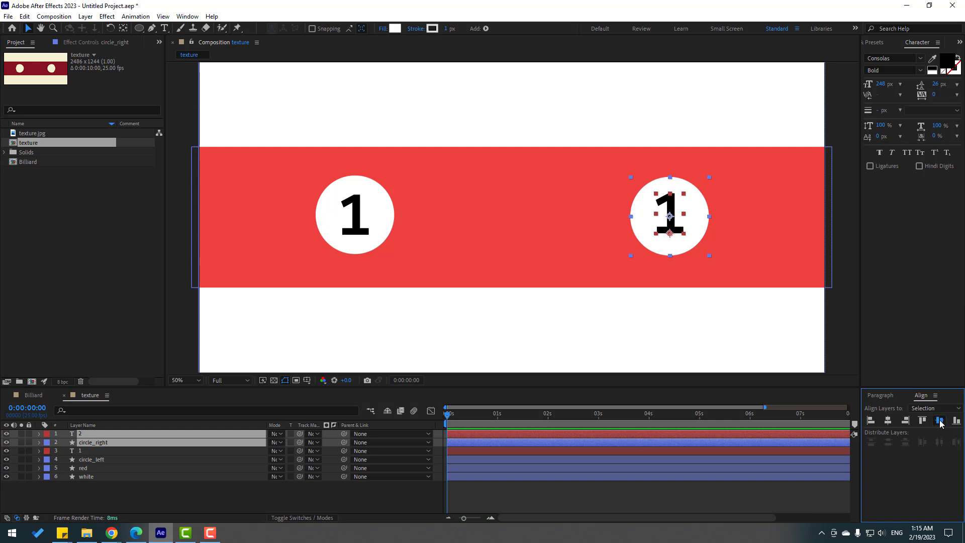
click(146, 507)
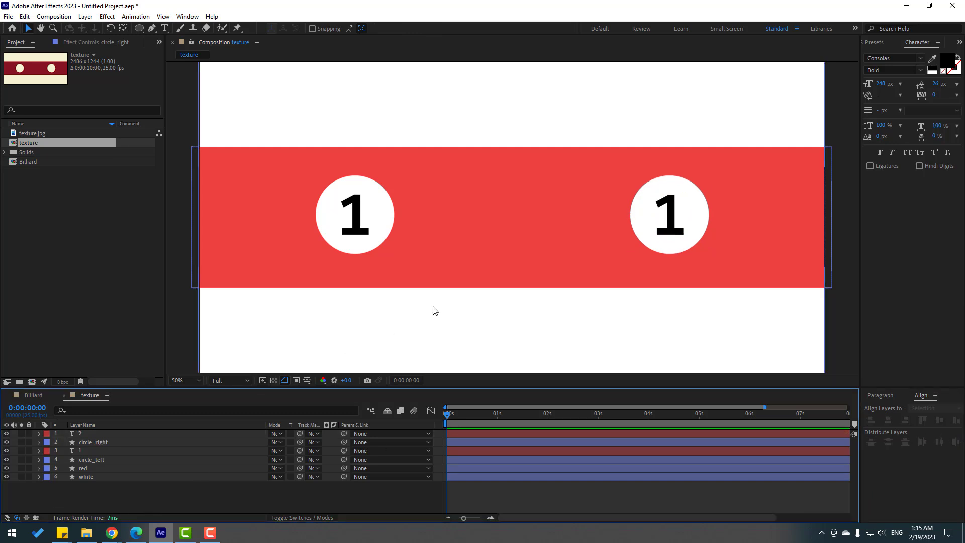
key(comma)
key(period)
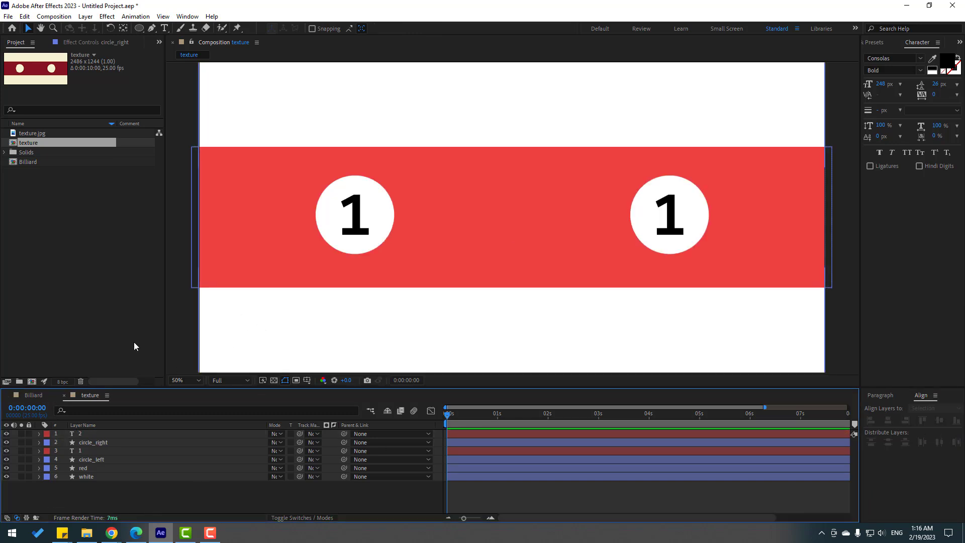
Add the texture composition to Billiard as a hidden layer
click(26, 397)
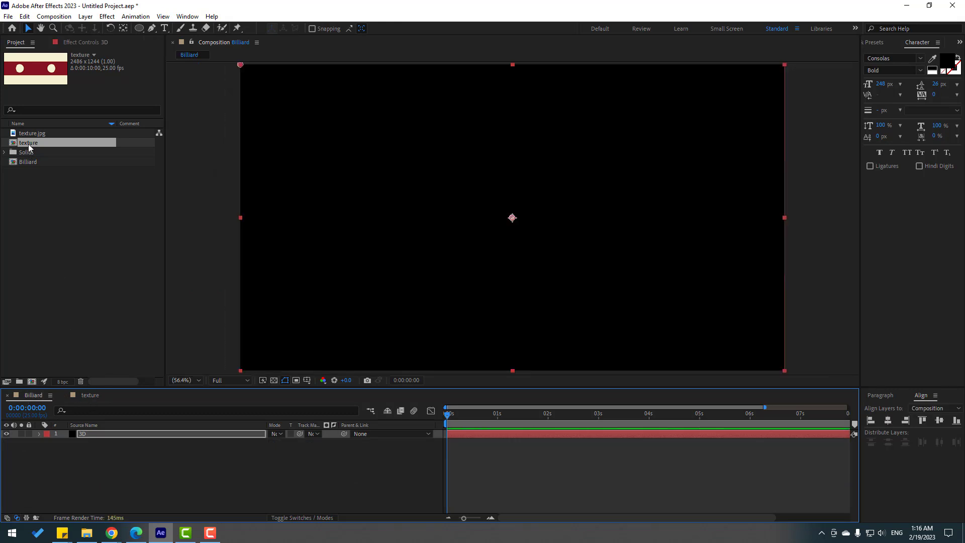
drag(30, 146, 70, 467)
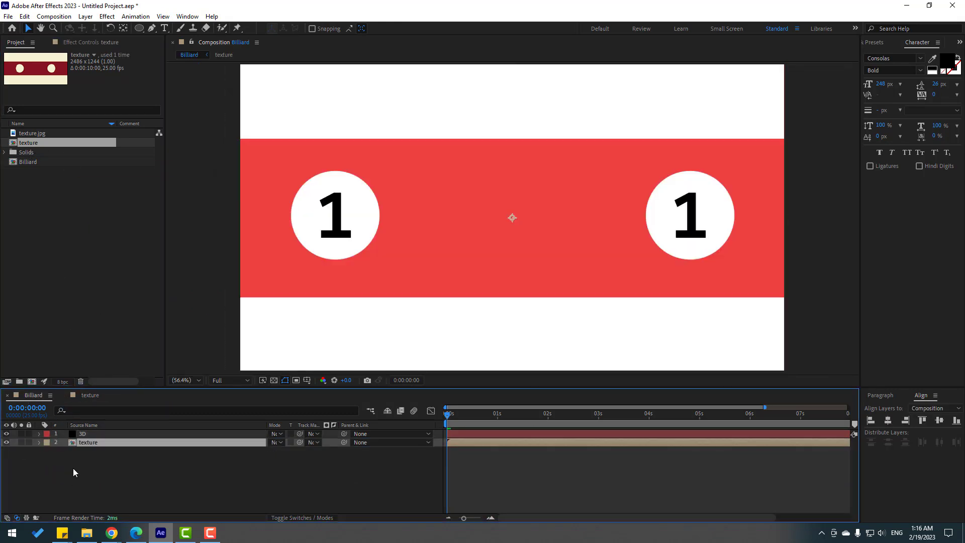
click(6, 442)
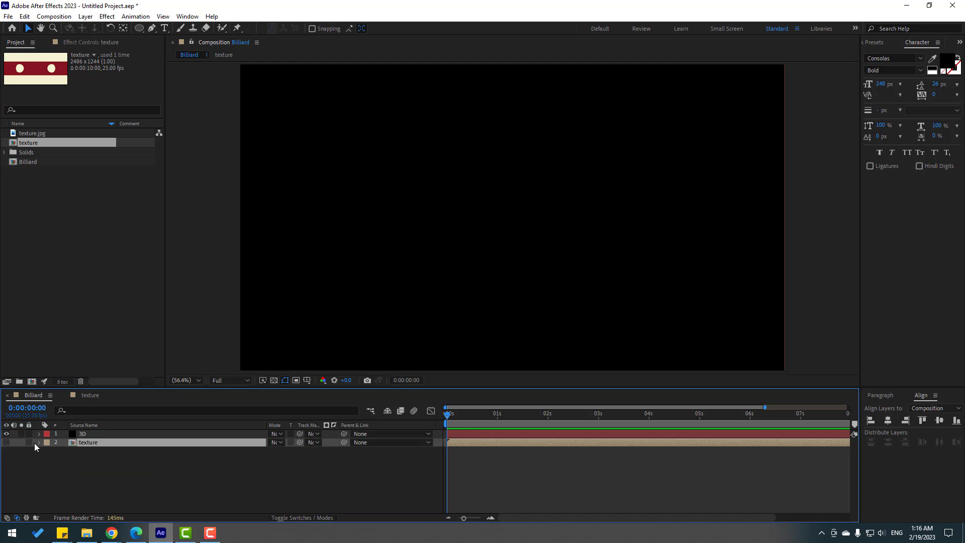
Set Element's Custom Texture Map Layer 1 to the texture layer
click(85, 435)
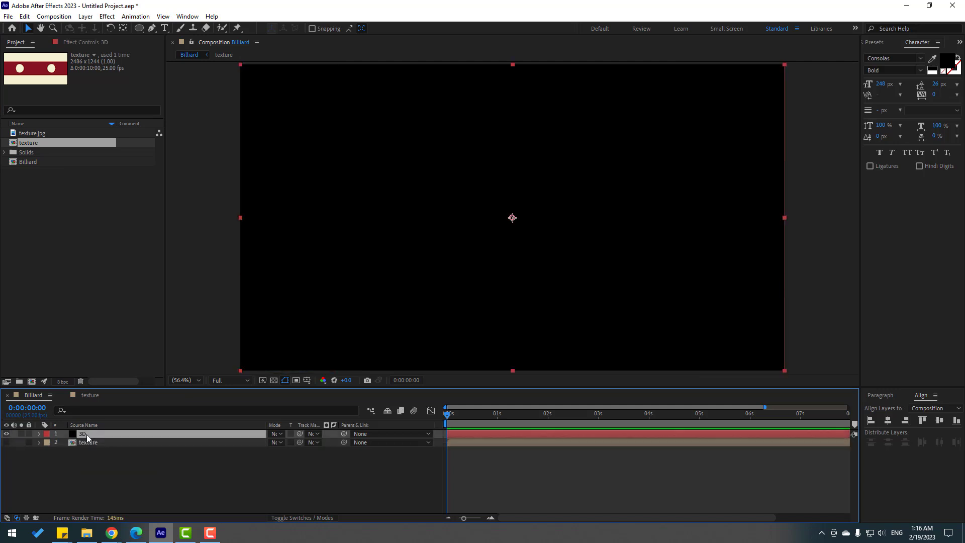
click(74, 43)
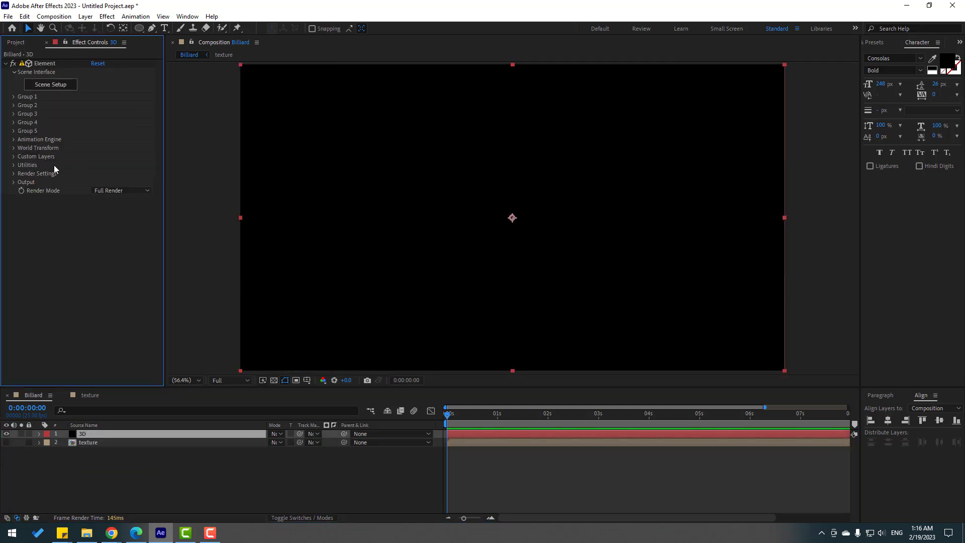
click(13, 157)
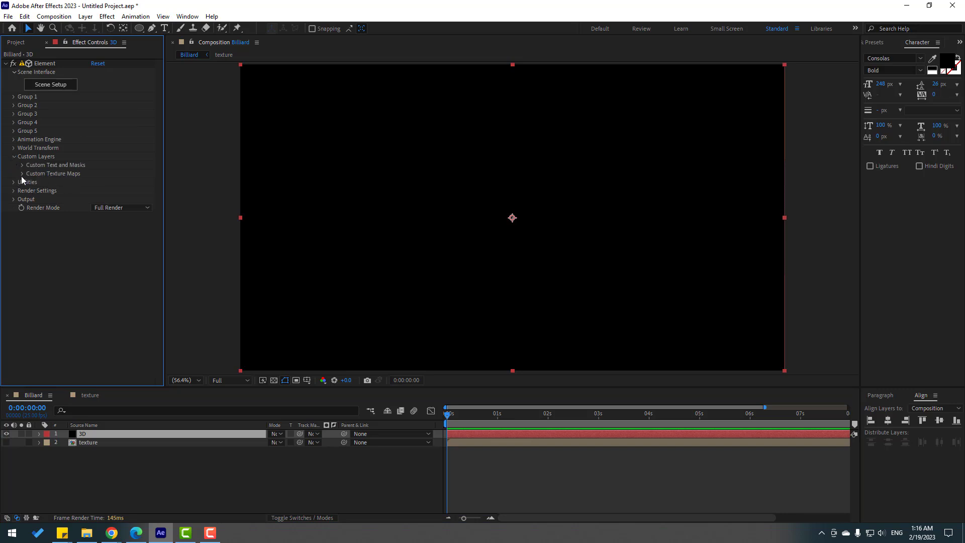
click(22, 174)
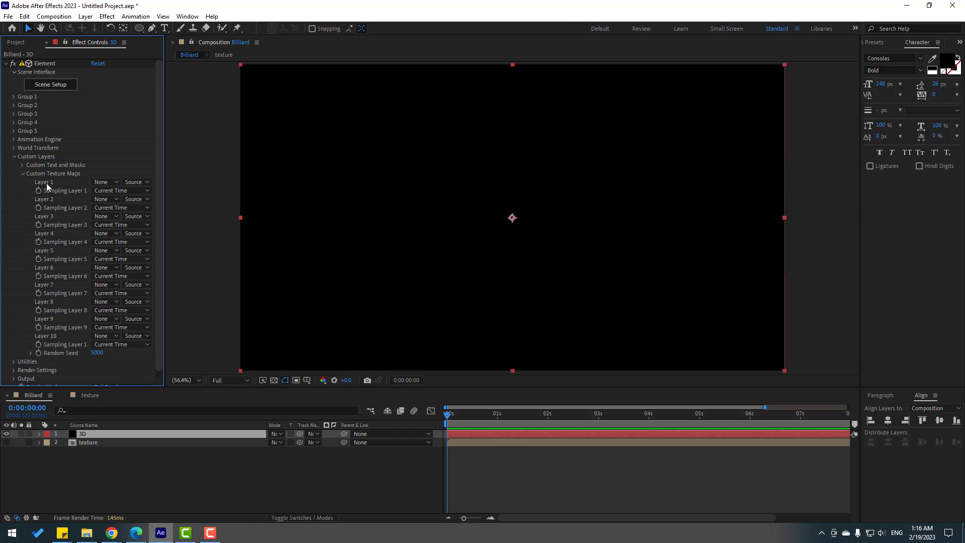
click(102, 186)
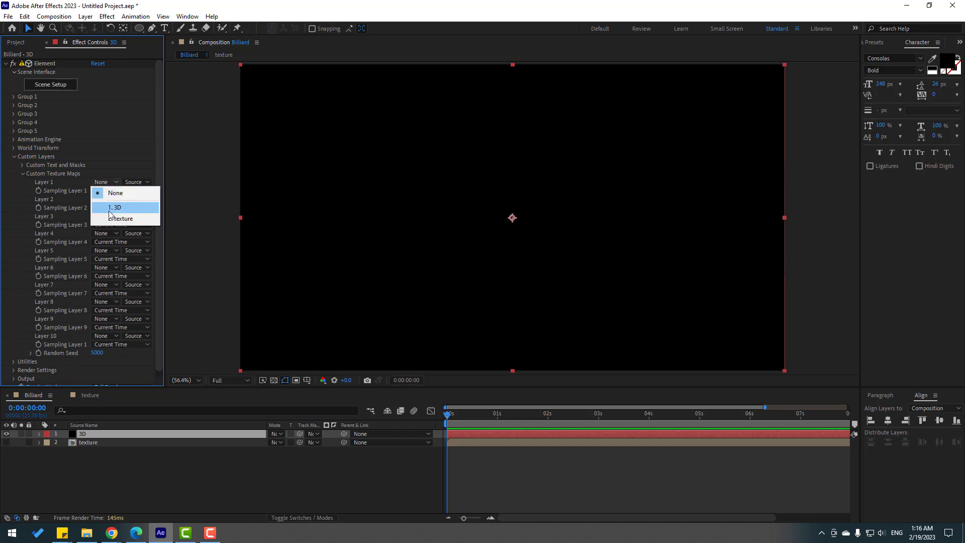
click(127, 220)
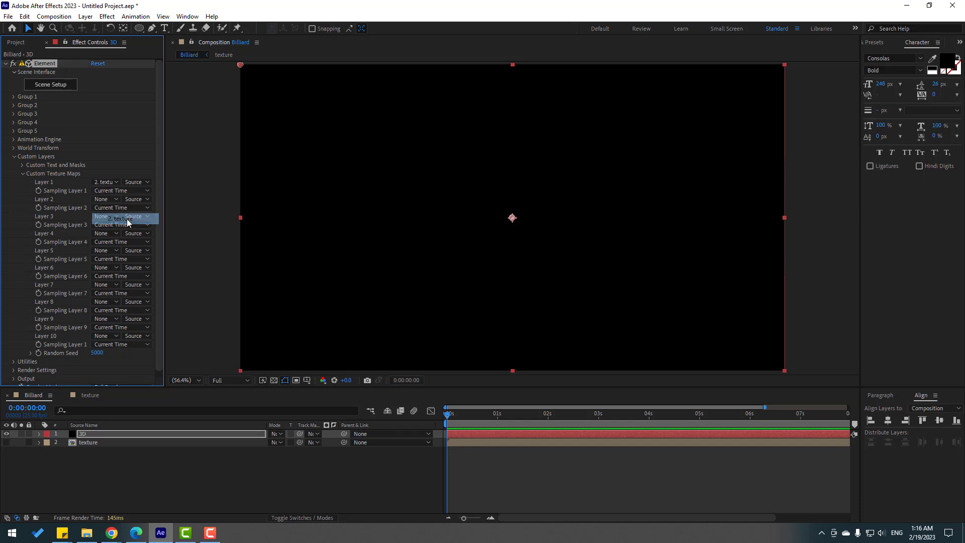
click(14, 157)
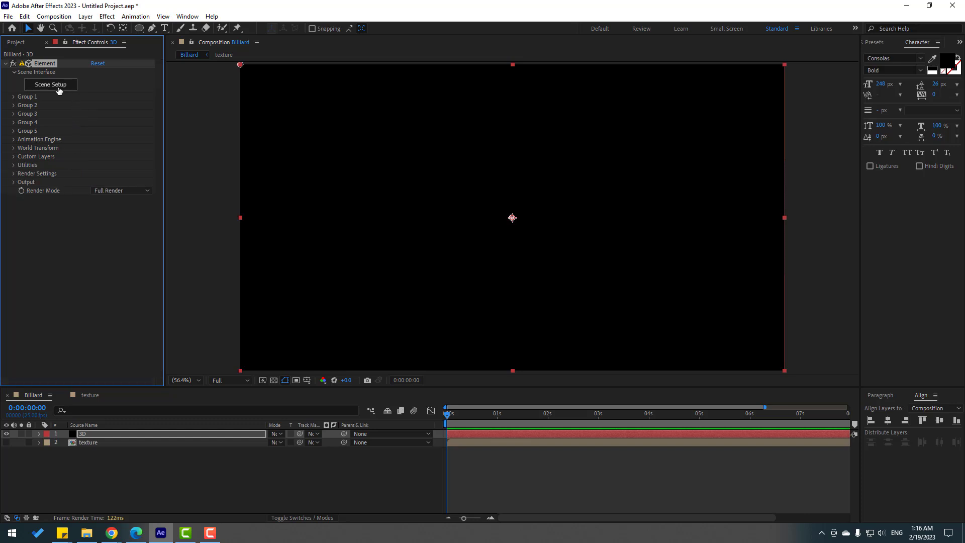
In Element's Scene Setup, create a sphere and select its Default material
click(58, 88)
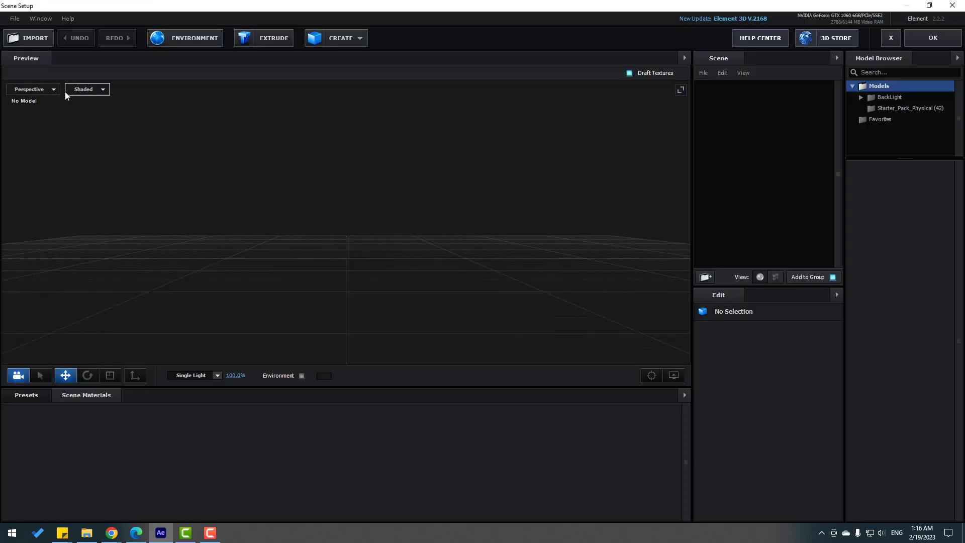
click(352, 40)
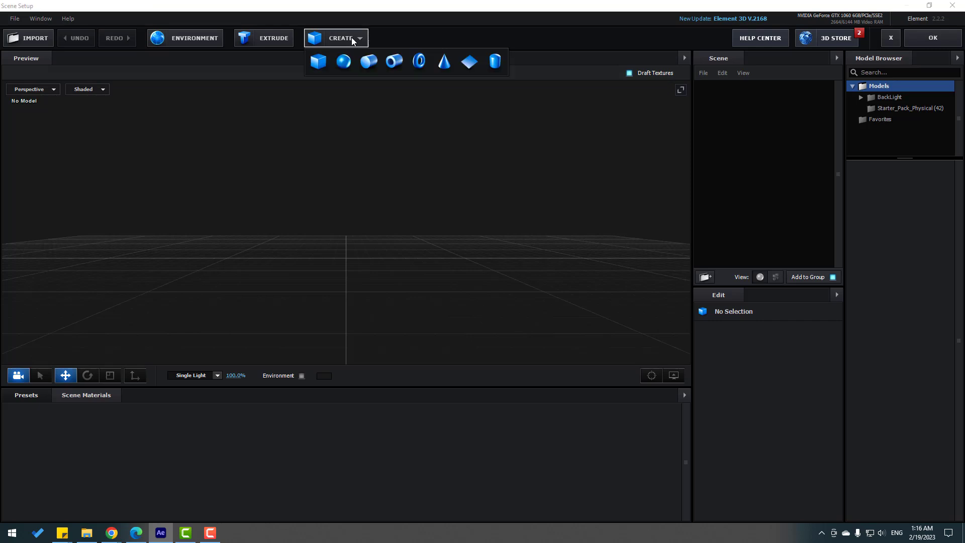
click(343, 61)
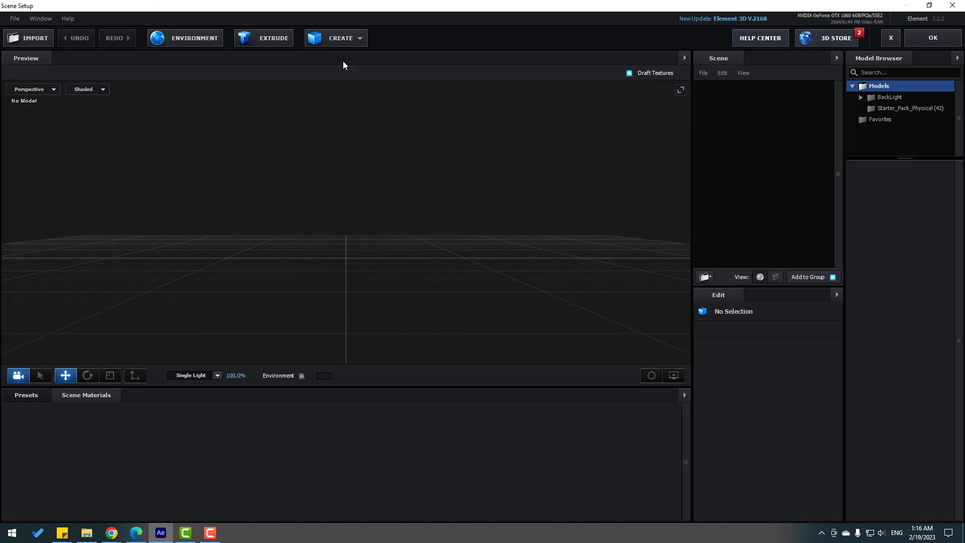
drag(341, 165, 697, 138)
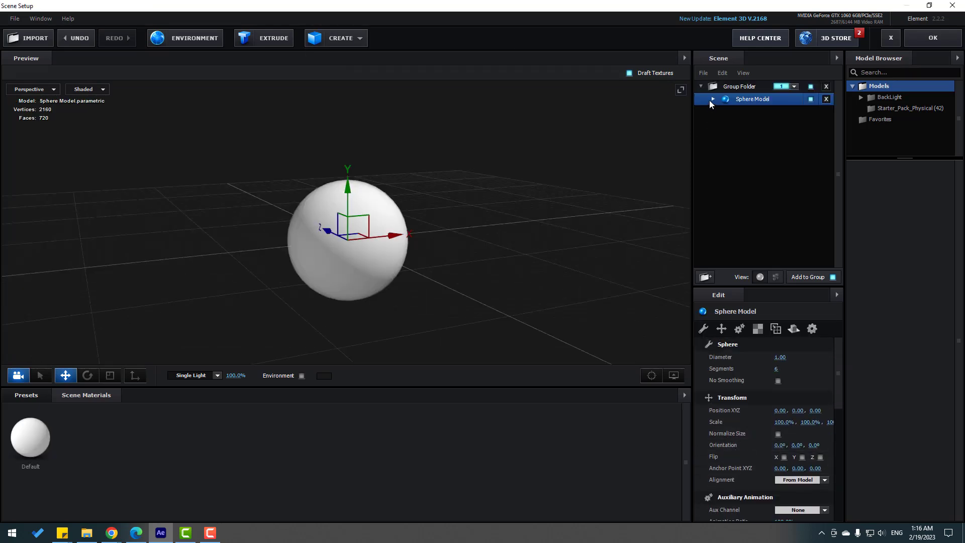
click(712, 100)
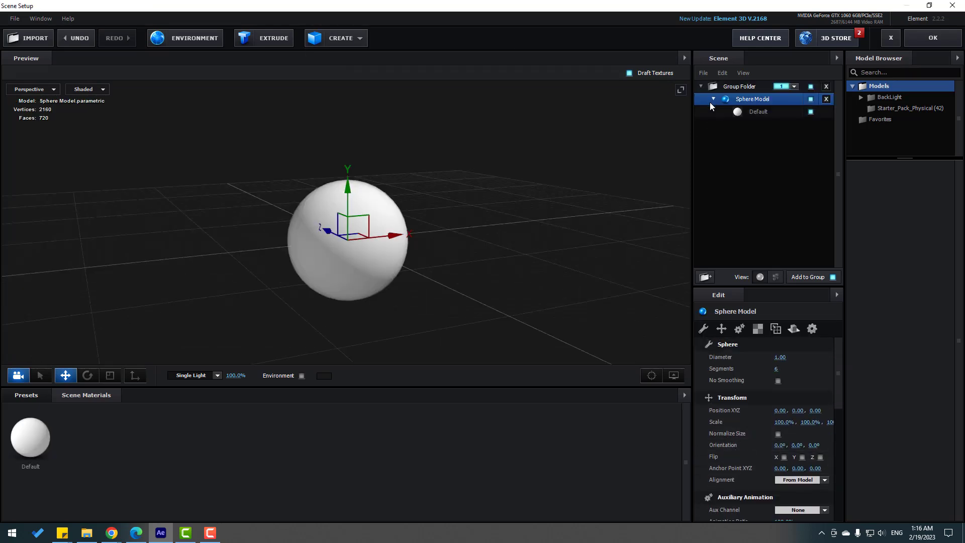
click(760, 115)
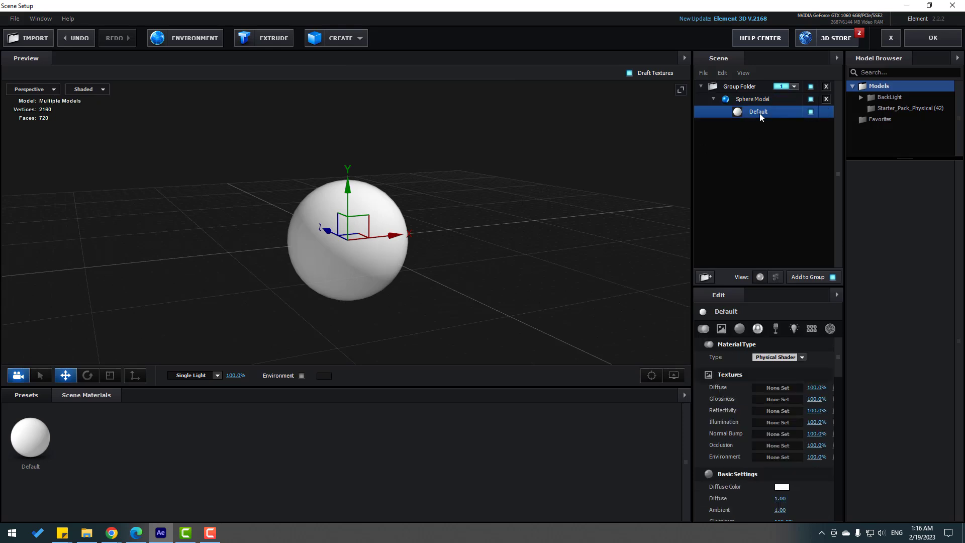
Set the Default material's diffuse texture source to Custom Layer 1 [texture]
click(784, 392)
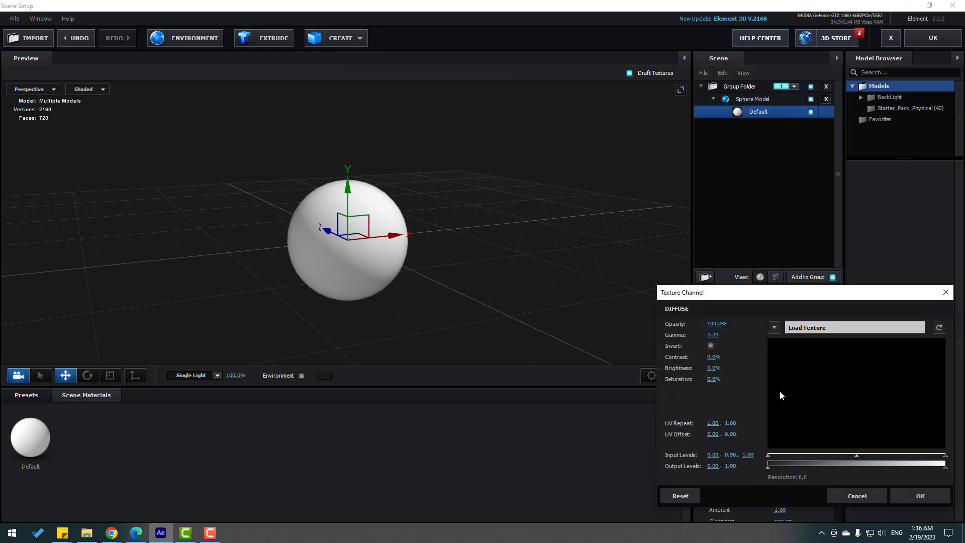
click(775, 329)
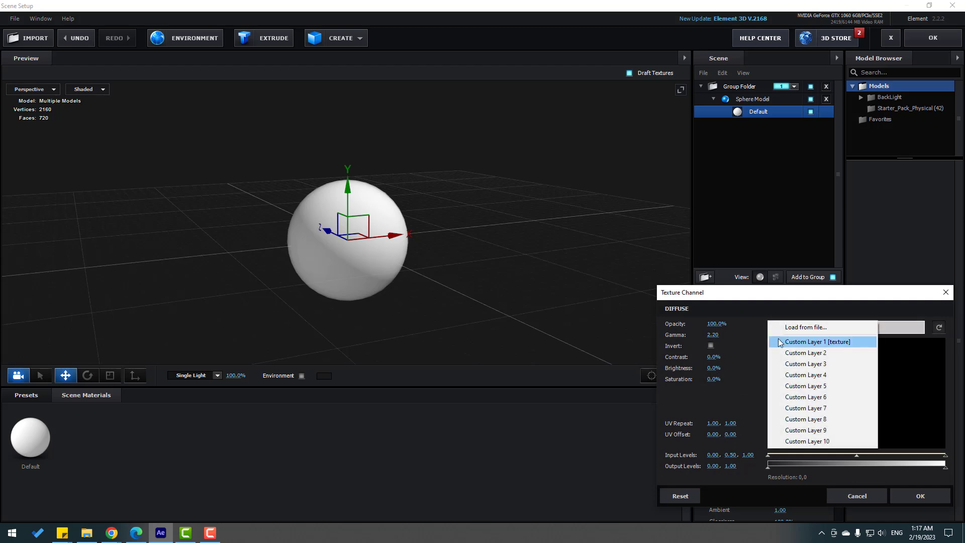
click(858, 342)
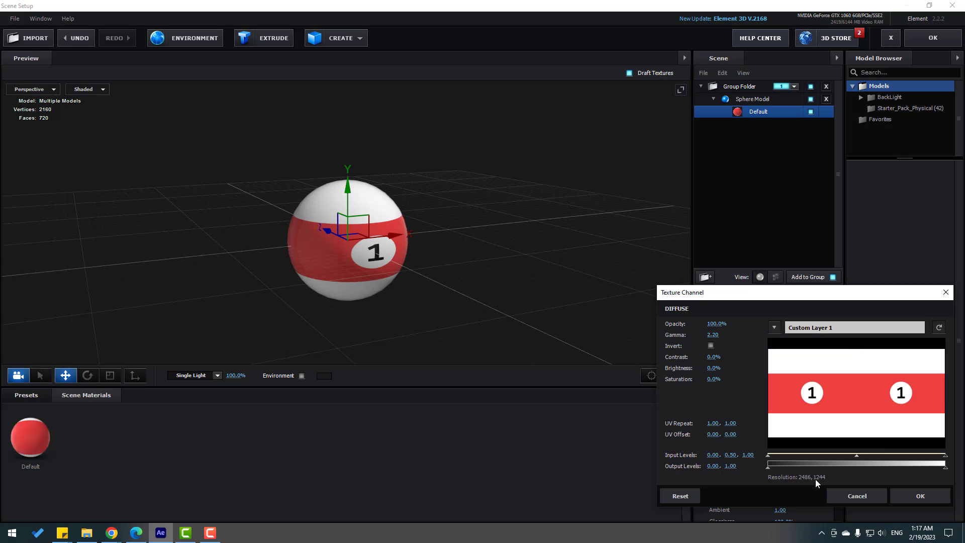
click(920, 496)
scroll(382, 322, up, 3)
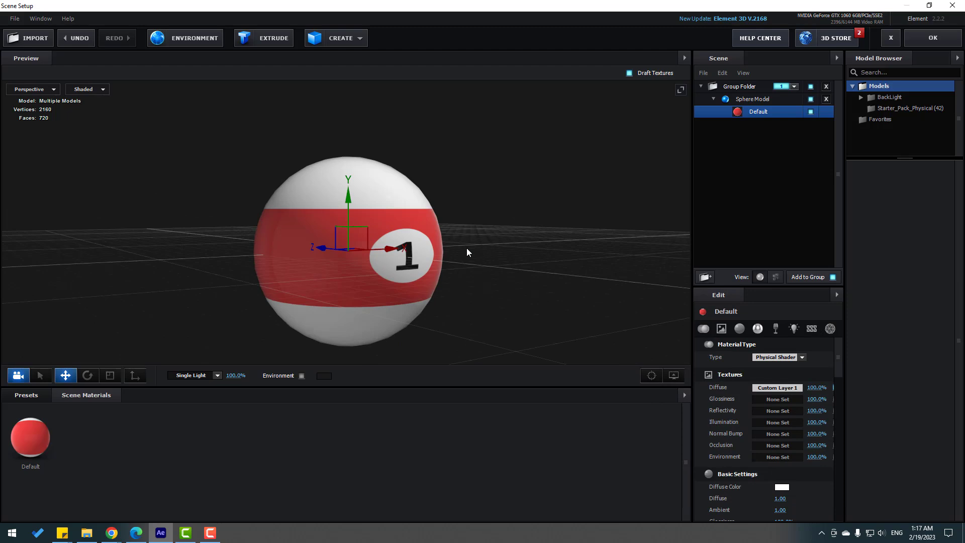
Set the Sphere Model's Texture Mapping to Sphere so the 1 wraps correctly
click(753, 99)
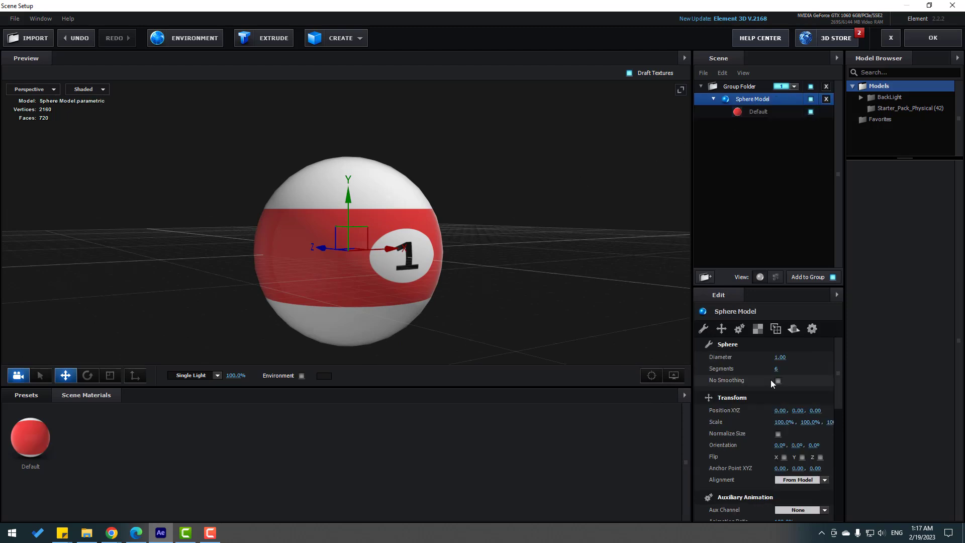
click(758, 329)
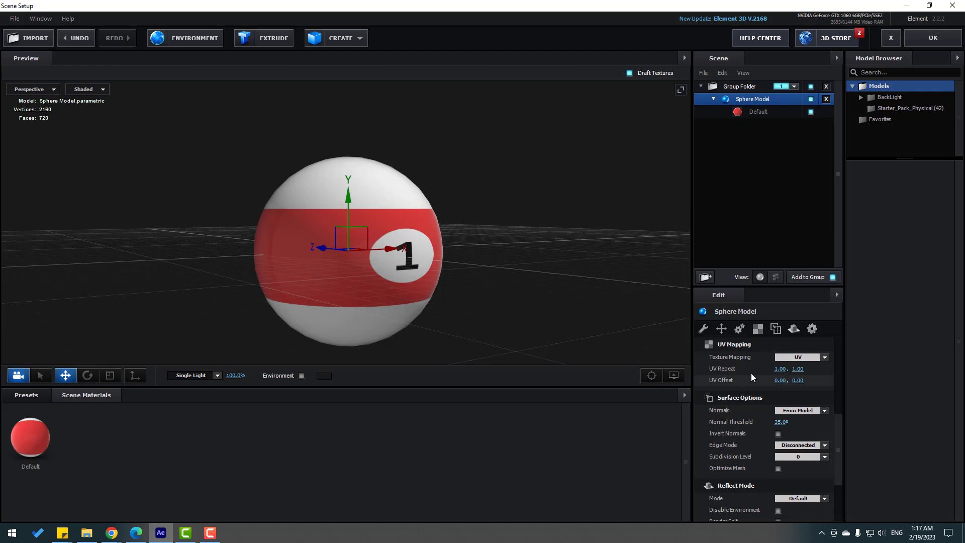
click(782, 357)
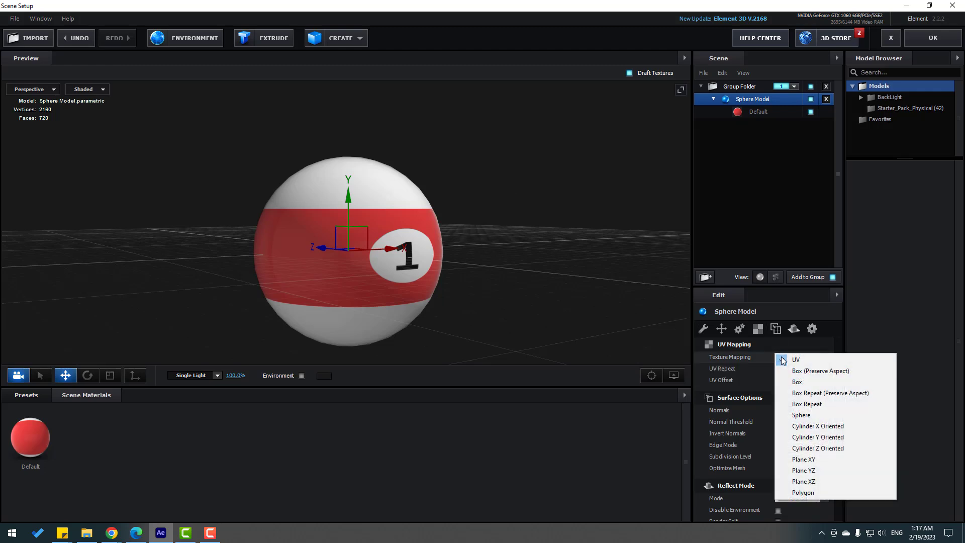
click(797, 415)
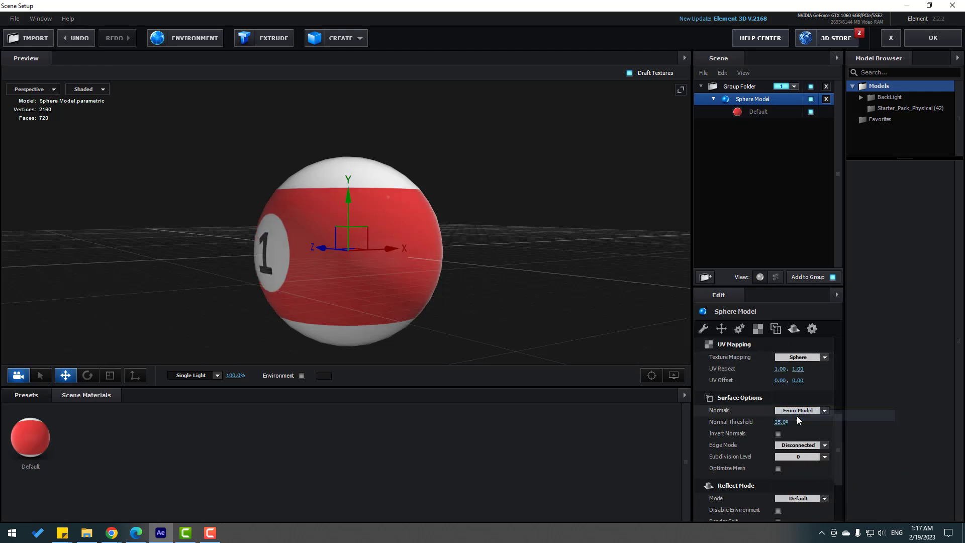
drag(276, 326, 216, 354)
scroll(357, 327, up, 3)
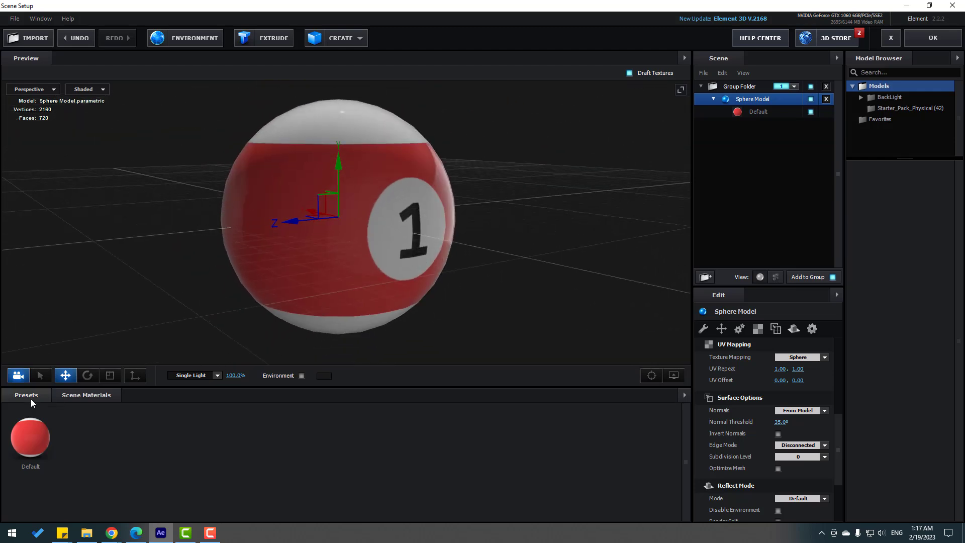
Apply the BackLight_2K_21 environment preset from Presets > Environment > BackLight_2K
click(27, 395)
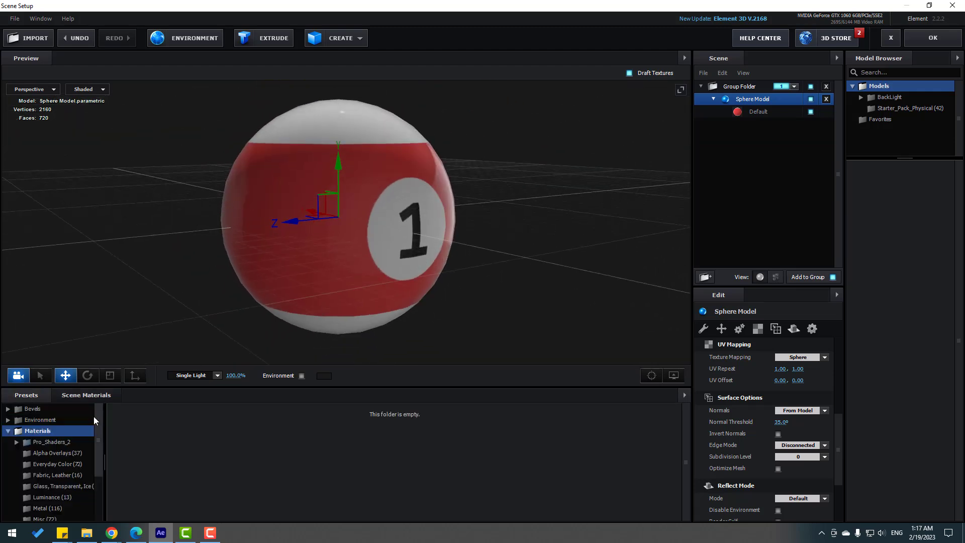
click(40, 422)
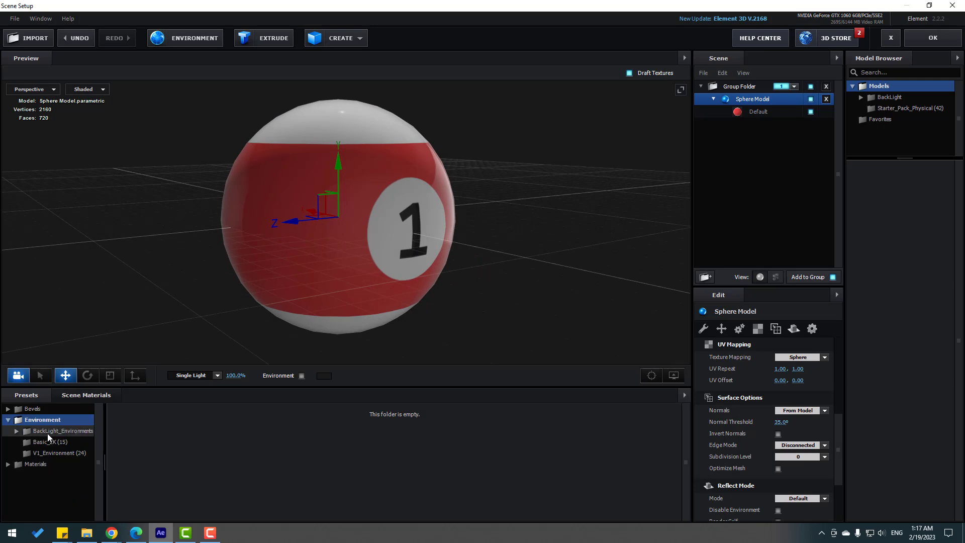
click(47, 433)
click(44, 442)
scroll(381, 451, down, 1)
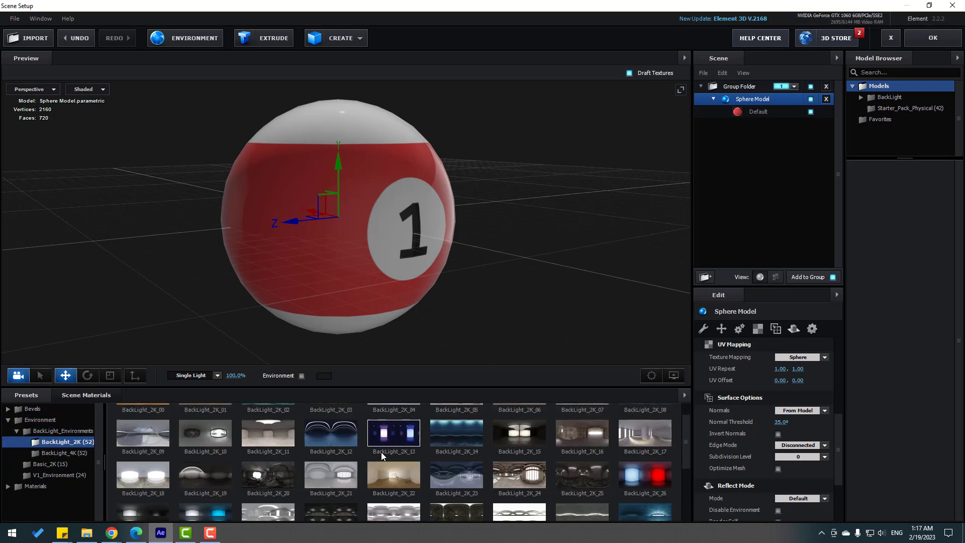
click(339, 474)
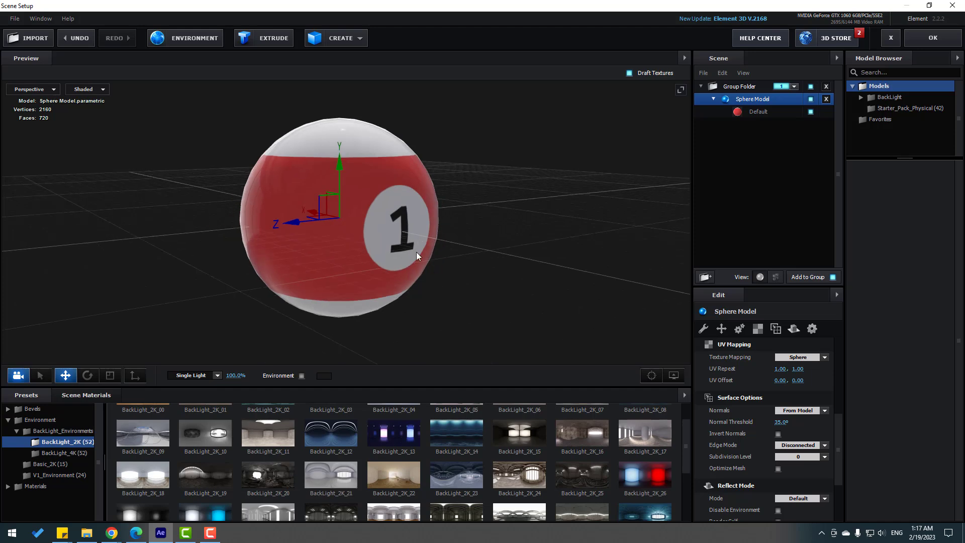
drag(416, 252, 271, 182)
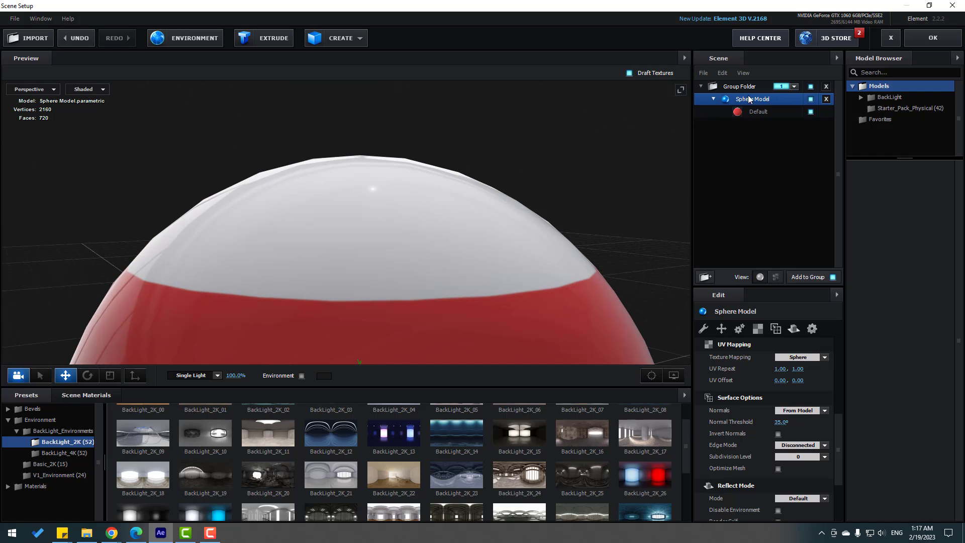
Raise the Sphere Segments to 40 for a smoother ball
scroll(743, 363, up, 3)
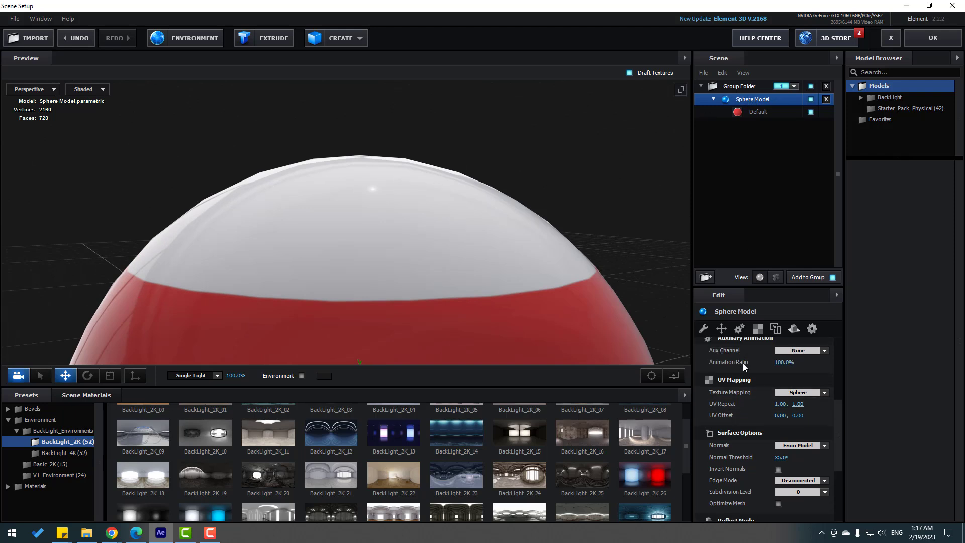
scroll(743, 407, up, 3)
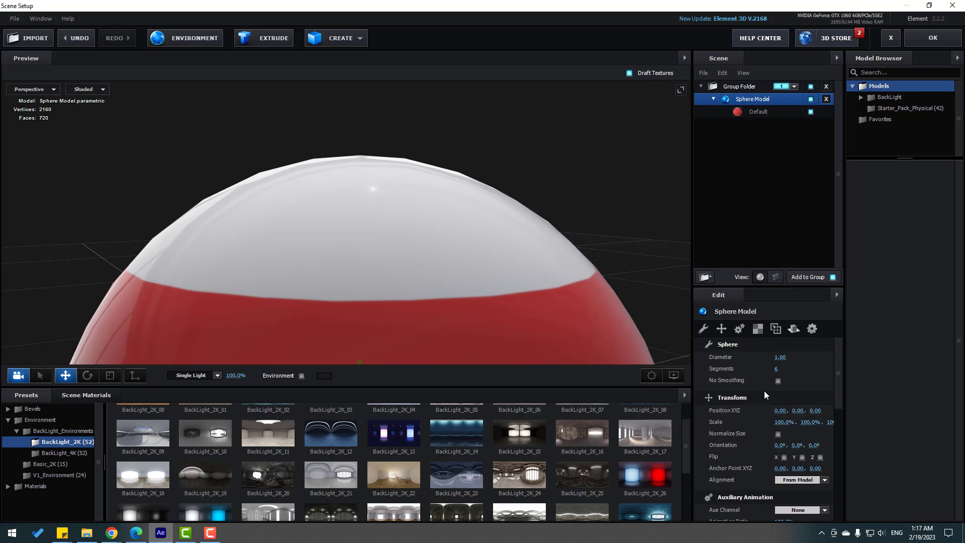
click(777, 369)
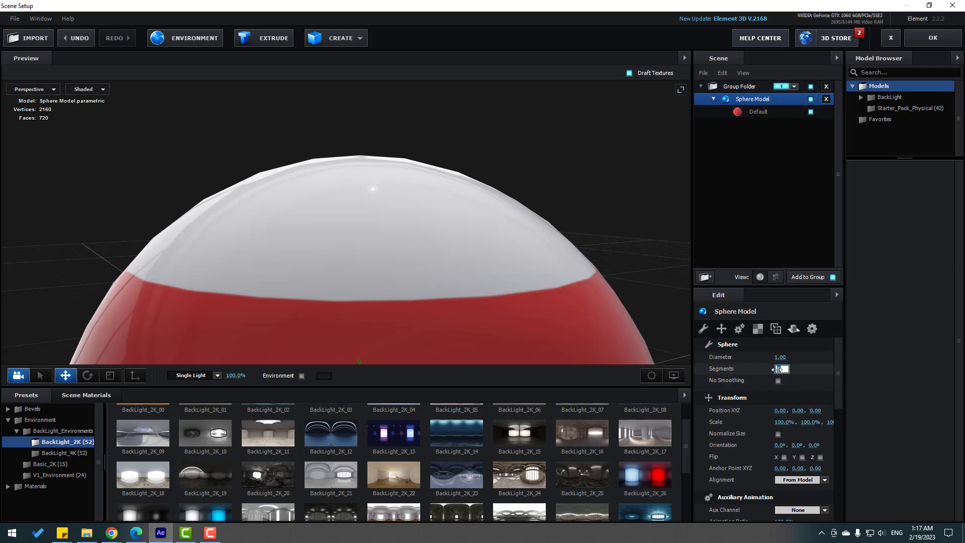
key(Return)
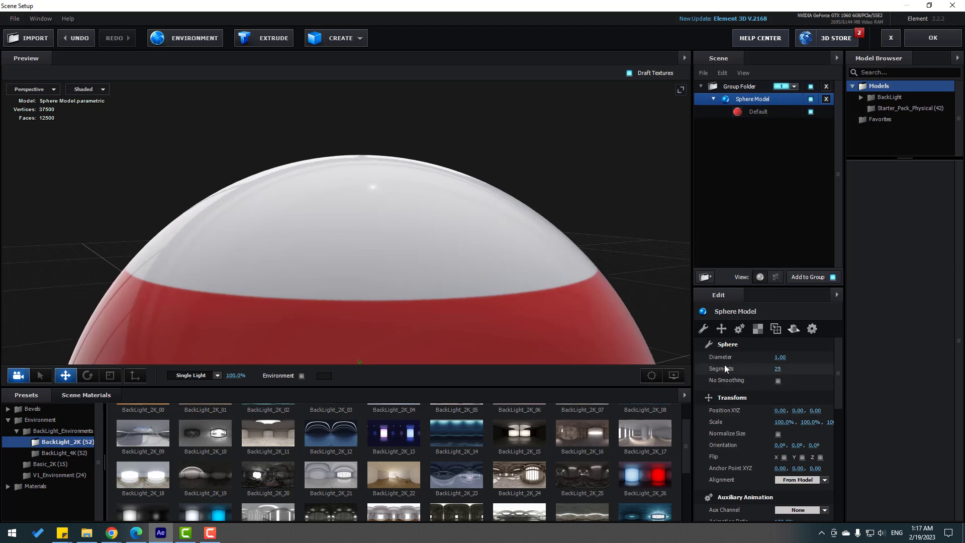
click(779, 370)
text(40)
key(Return)
scroll(434, 315, down, 5)
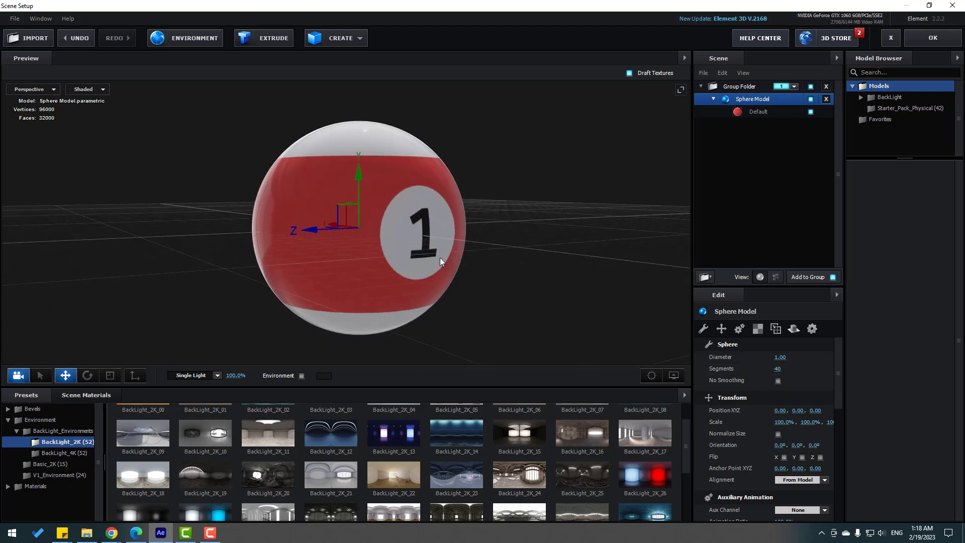
drag(450, 258, 747, 129)
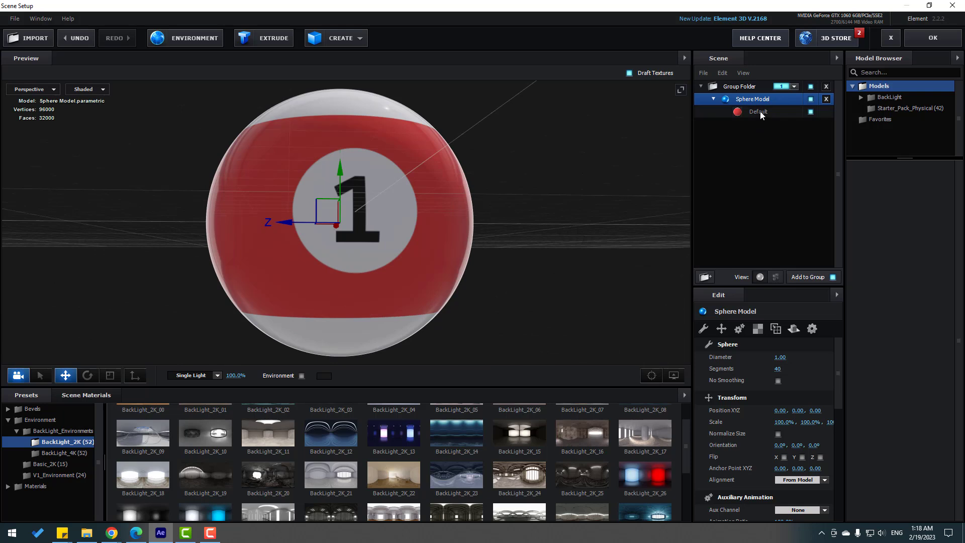
Set the Default material's Reflectivity Intensity to 4.0% and Glossiness to 80.0%
click(759, 113)
scroll(715, 475, down, 3)
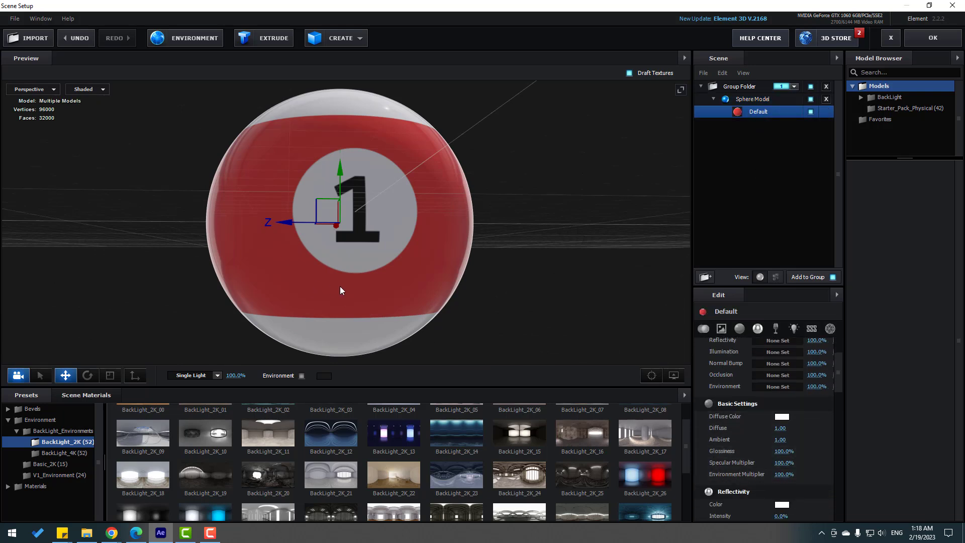
drag(340, 285, 404, 284)
scroll(755, 475, down, 2)
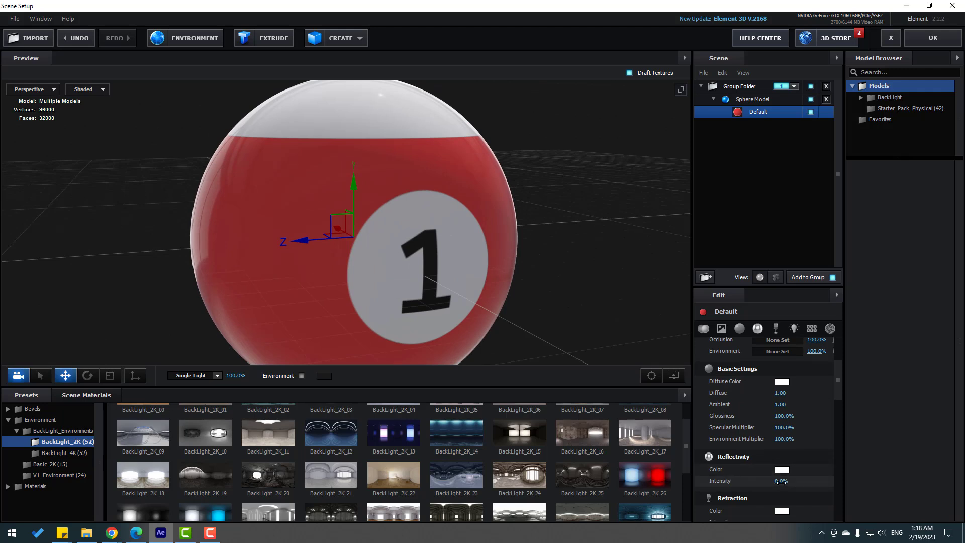
drag(781, 481, 822, 510)
mouse_move(508, 289)
mouse_down()
mouse_move(460, 289)
mouse_move(502, 291)
mouse_up()
drag(784, 416, 754, 416)
drag(450, 338, 591, 252)
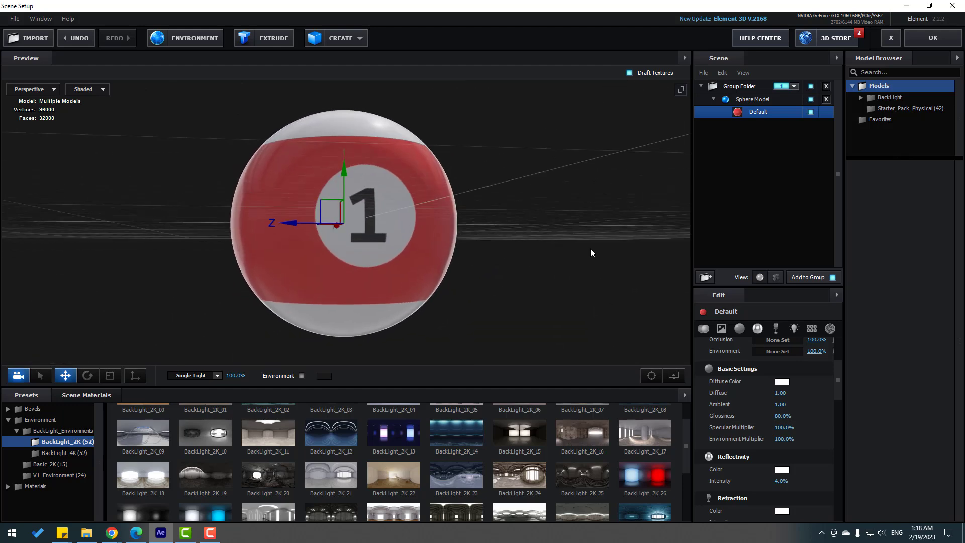
Exit Scene Setup and add a new Camera 1 layer to the Billiard composition
click(932, 38)
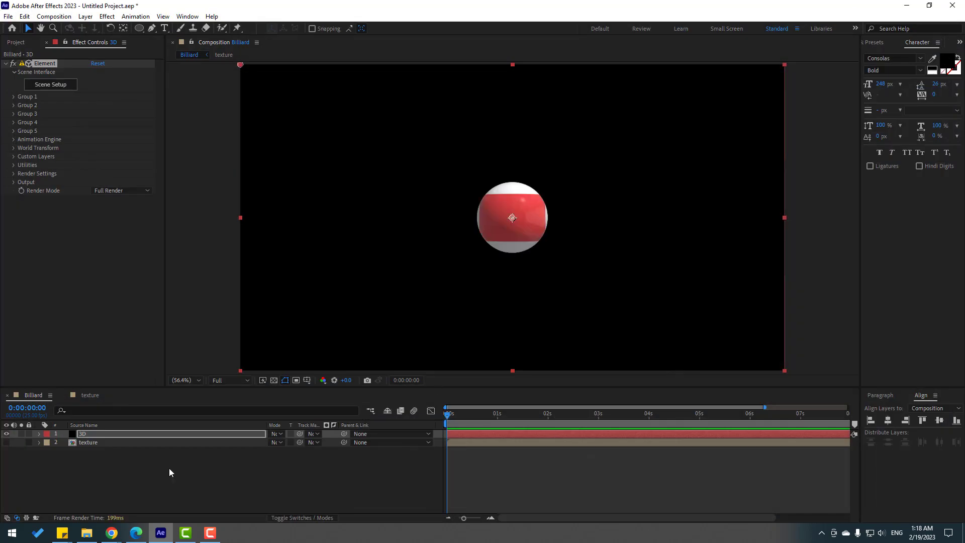
right_click(146, 493)
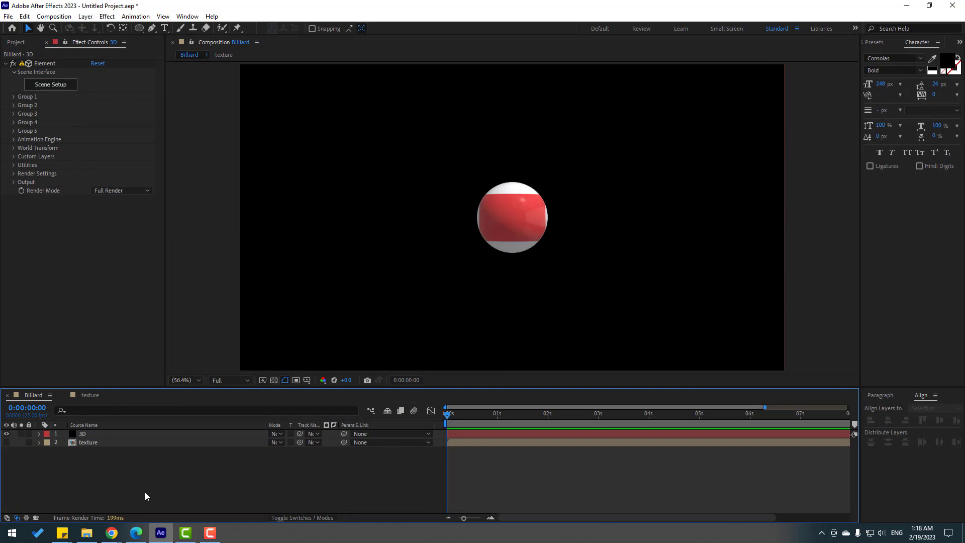
mouse_move(200, 366)
click(292, 412)
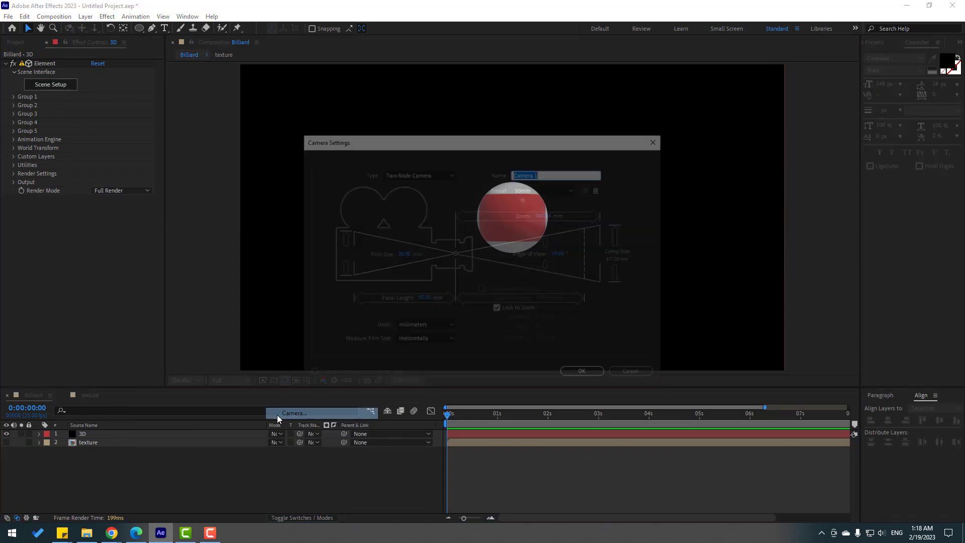
click(576, 371)
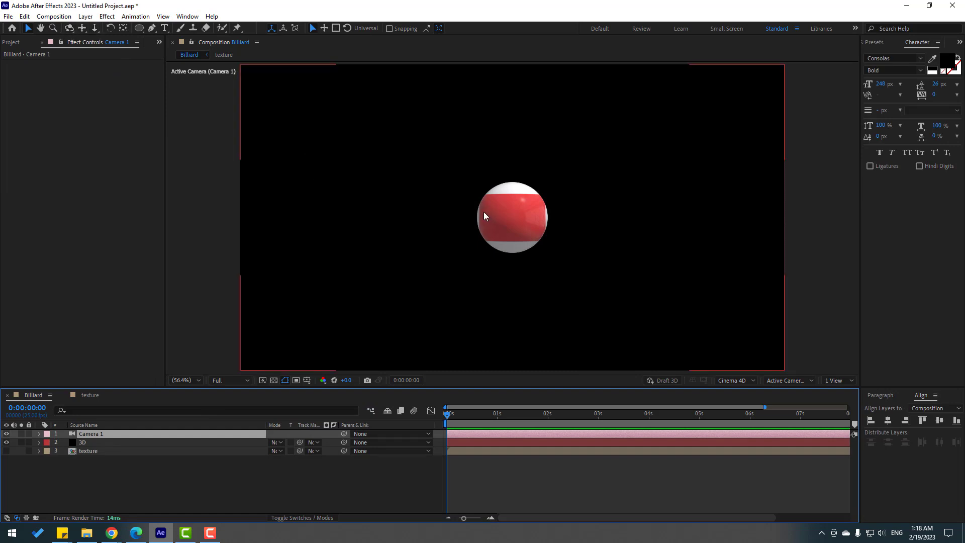
Dolly the camera in with Track Z so the ball fills more of the frame, then reselect the 3D layer
key(c)
key(c)
key(c)
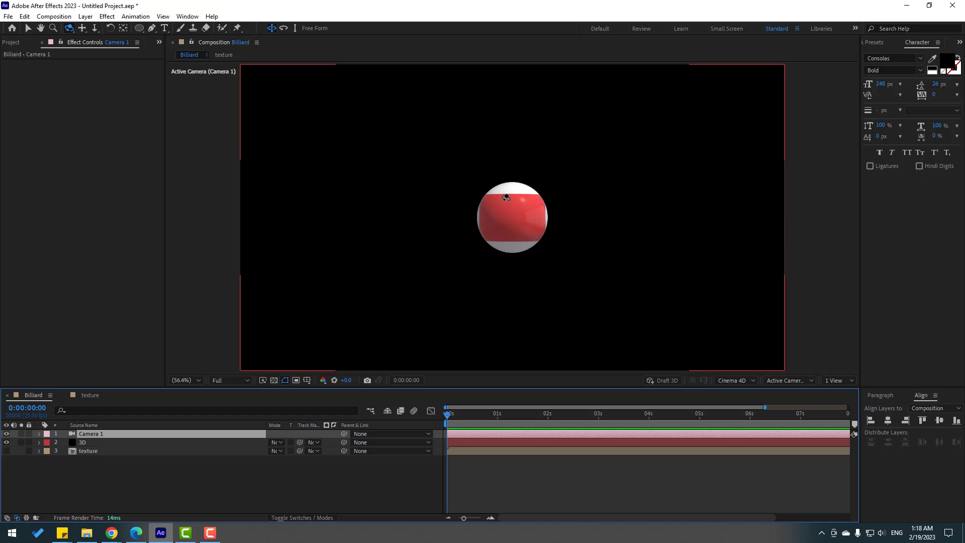
drag(485, 199, 534, 241)
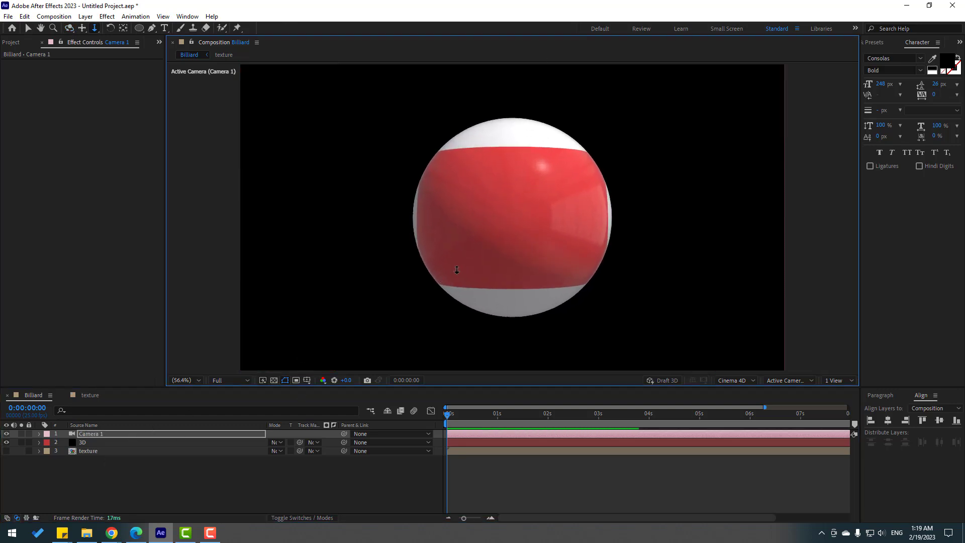
key(c)
key(v)
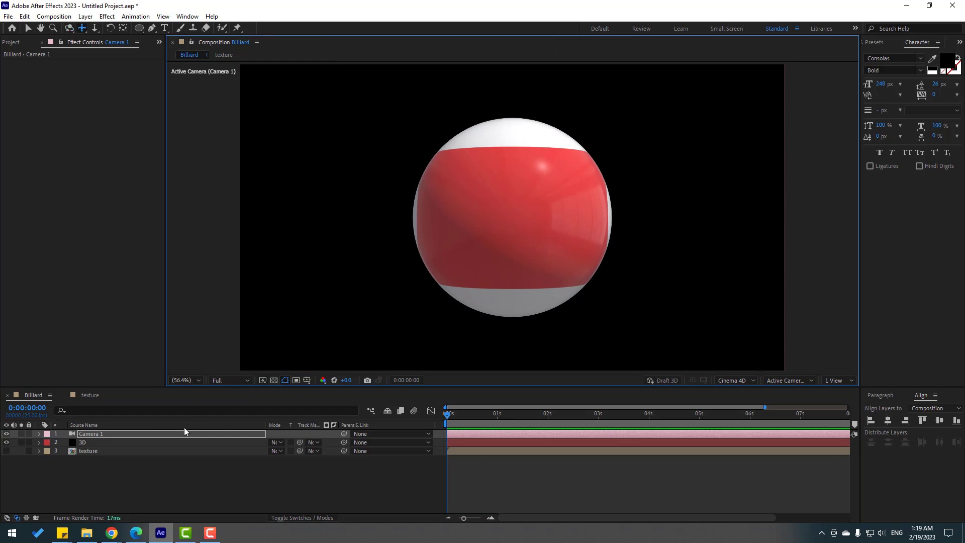
click(81, 443)
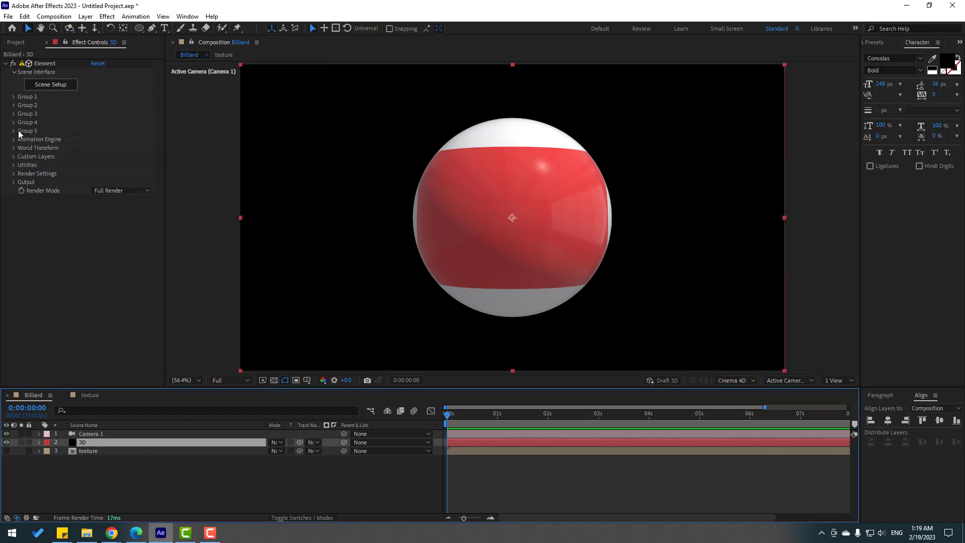
Set Element's Y Rotation World to 90° so the 1 faces front
click(13, 149)
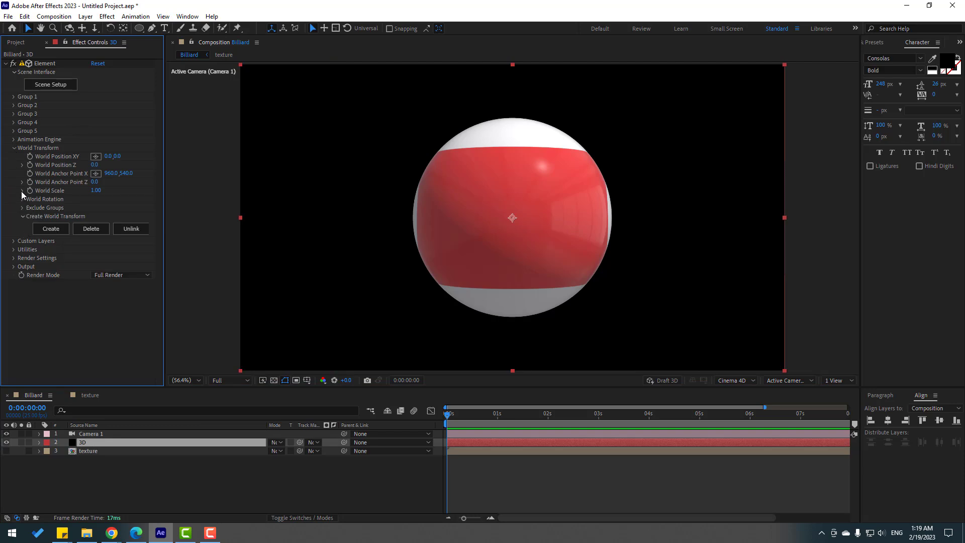
click(23, 200)
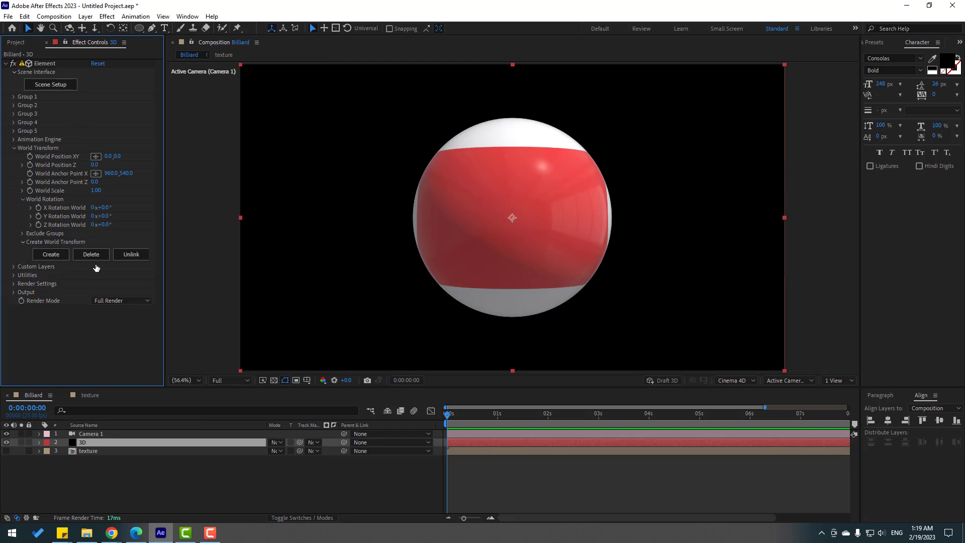
drag(104, 216, 153, 243)
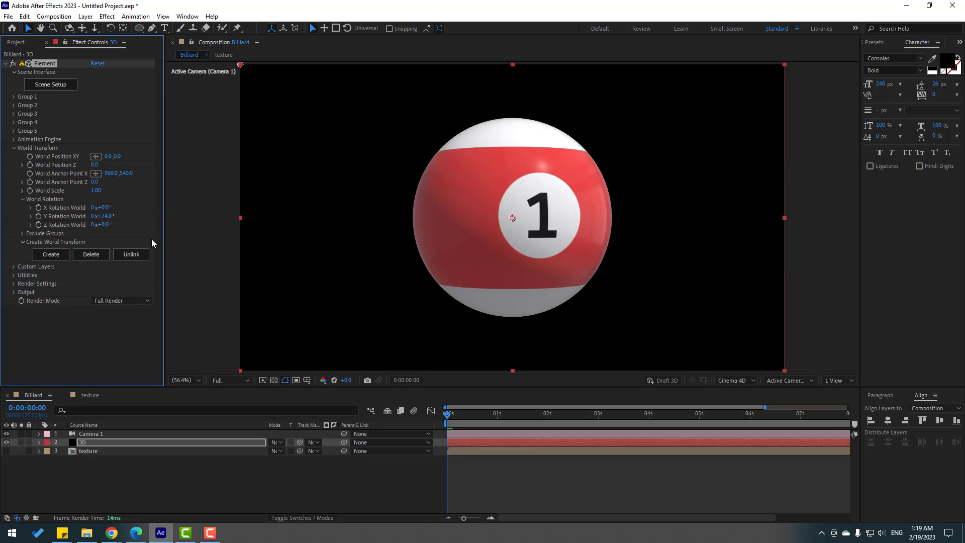
click(108, 216)
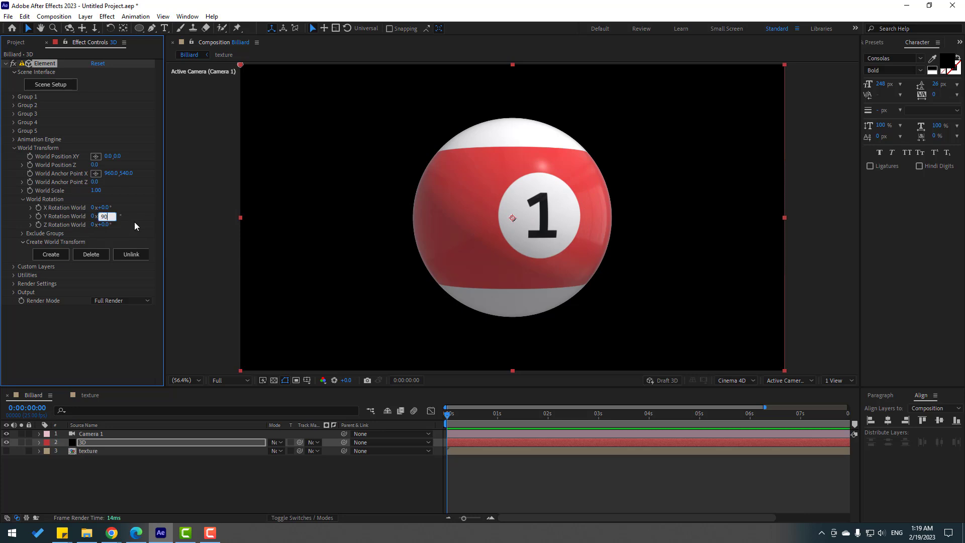
text(90)
key(Return)
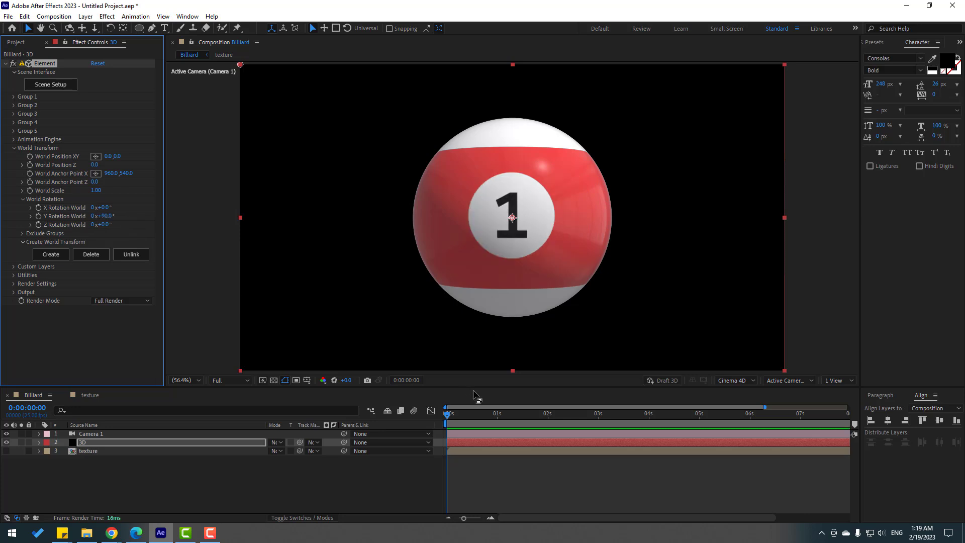
End the work area at 5 seconds, set Y rotation to -1 revolution there, and preview
key(minus)
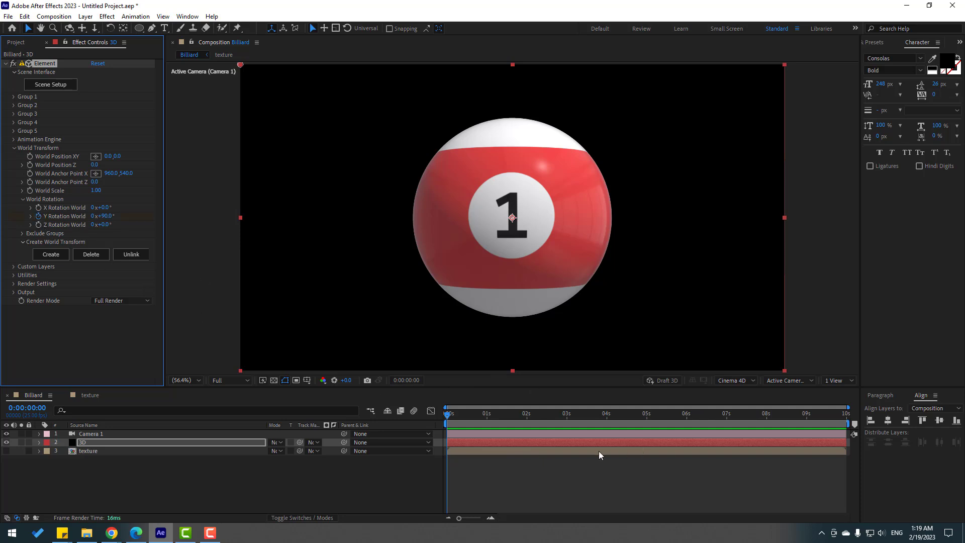
drag(572, 421, 647, 428)
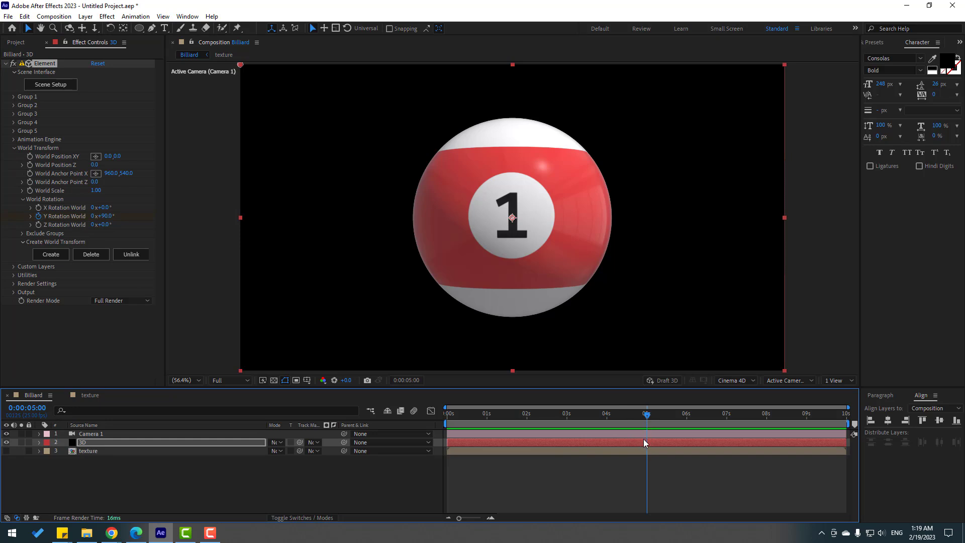
key(n)
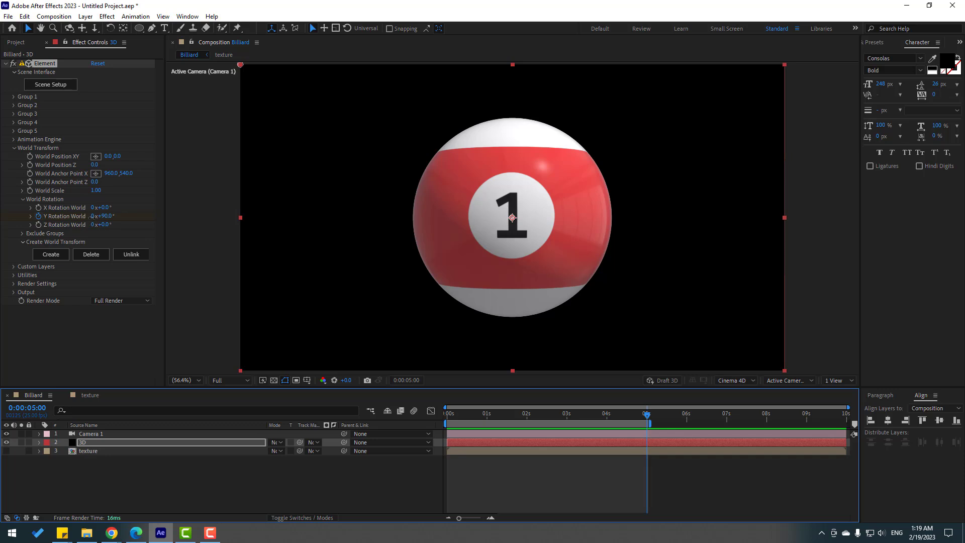
click(93, 216)
text(1)
key(Return)
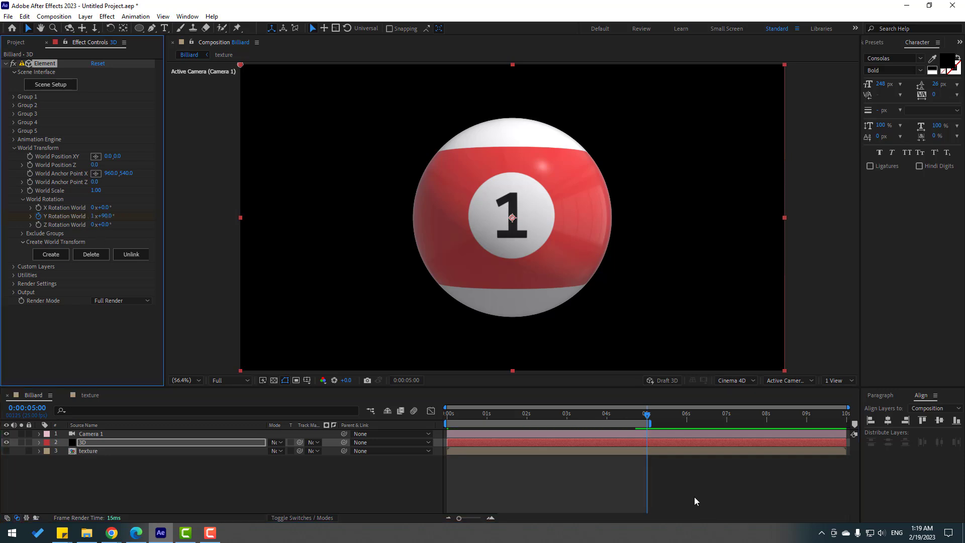
click(93, 216)
text(-1)
key(Return)
key(space)
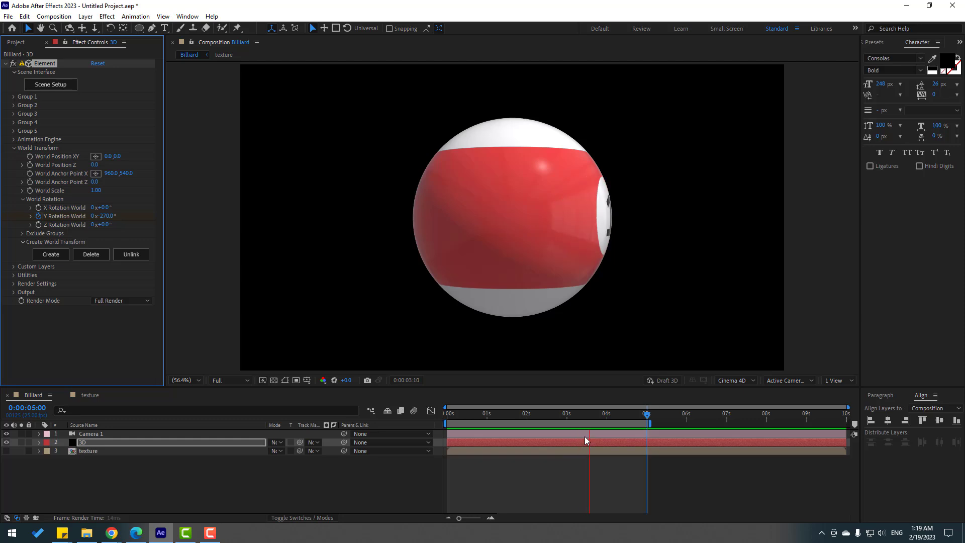
Set Element's Render Settings > Lighting > Add Lighting preset to Cinema
key(space)
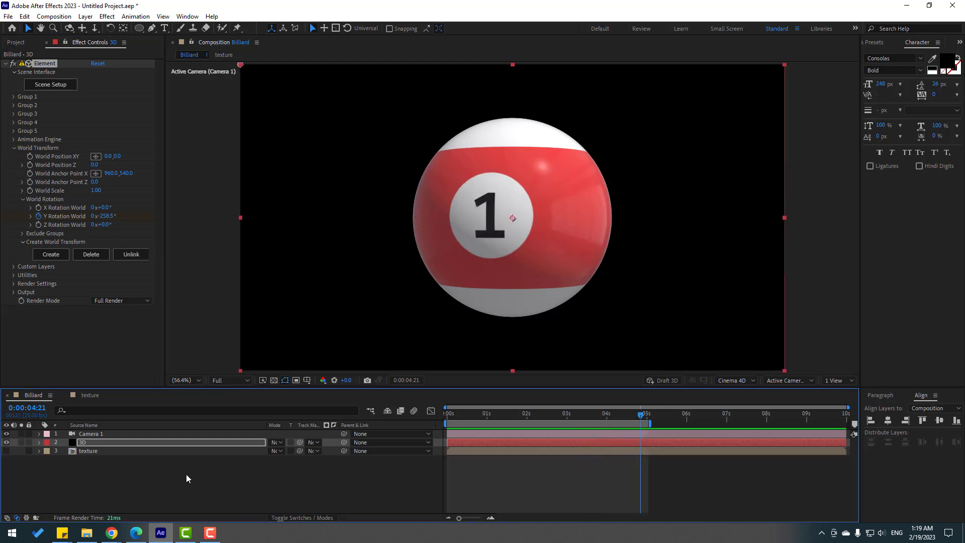
click(5, 218)
click(14, 148)
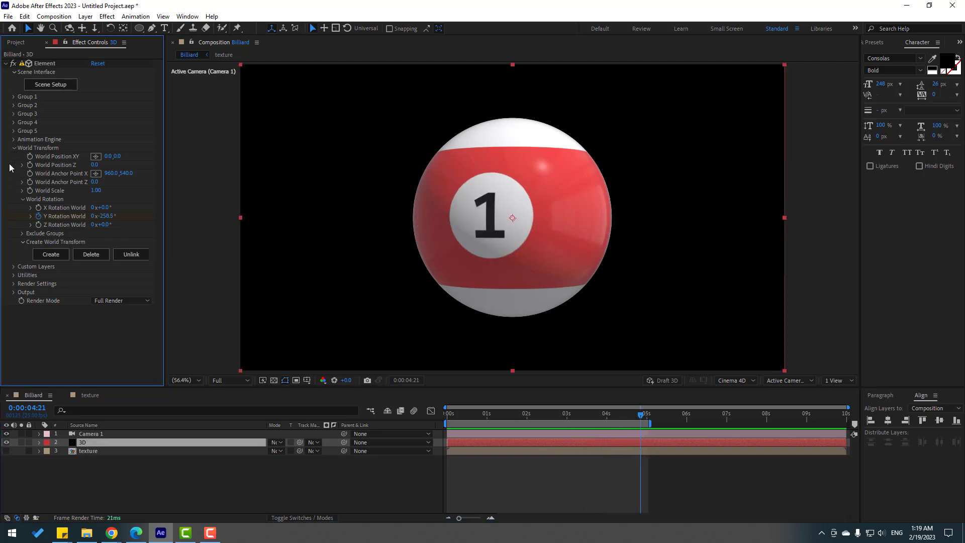
click(14, 174)
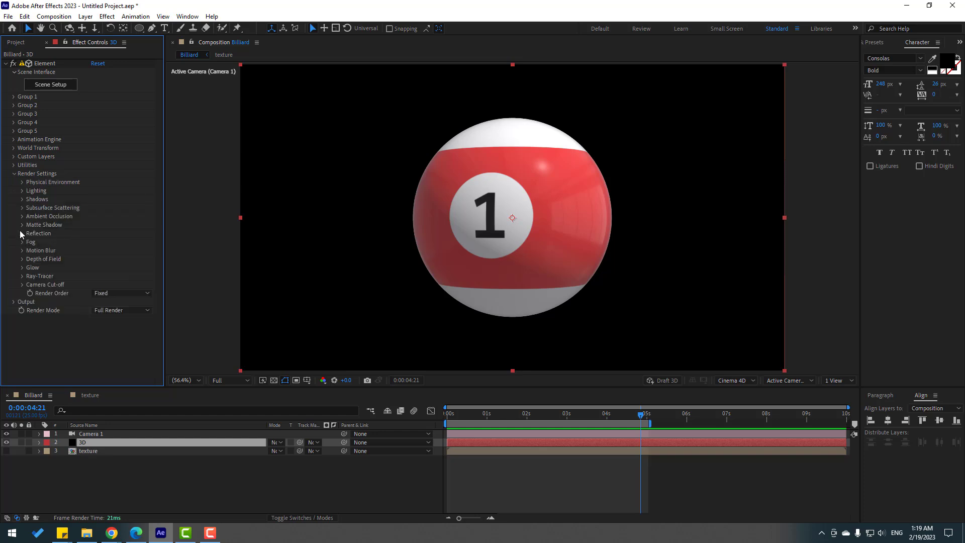
click(22, 191)
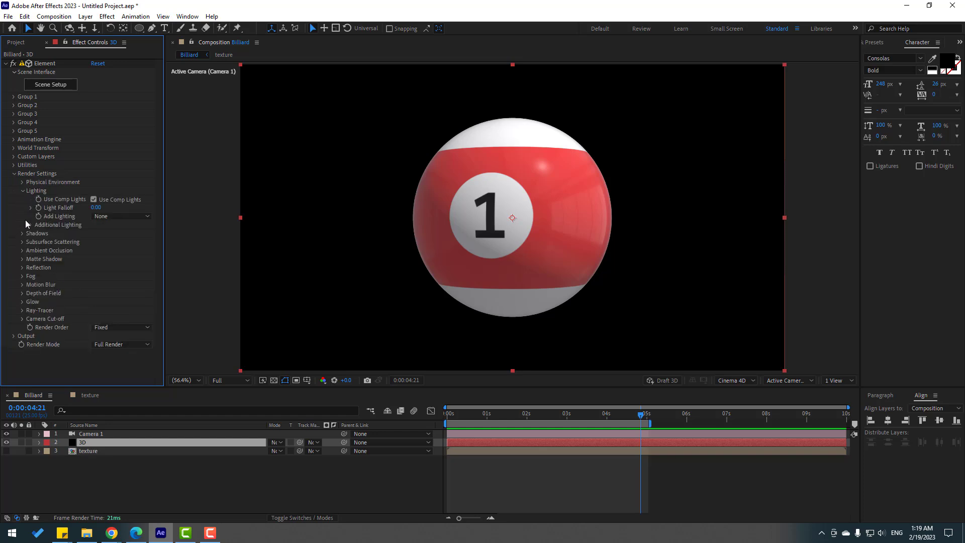
click(120, 216)
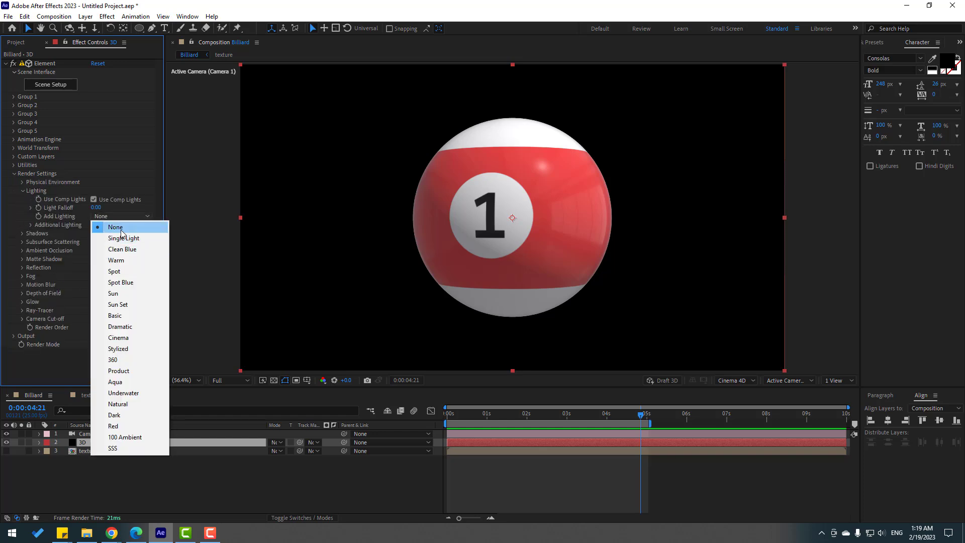
click(120, 338)
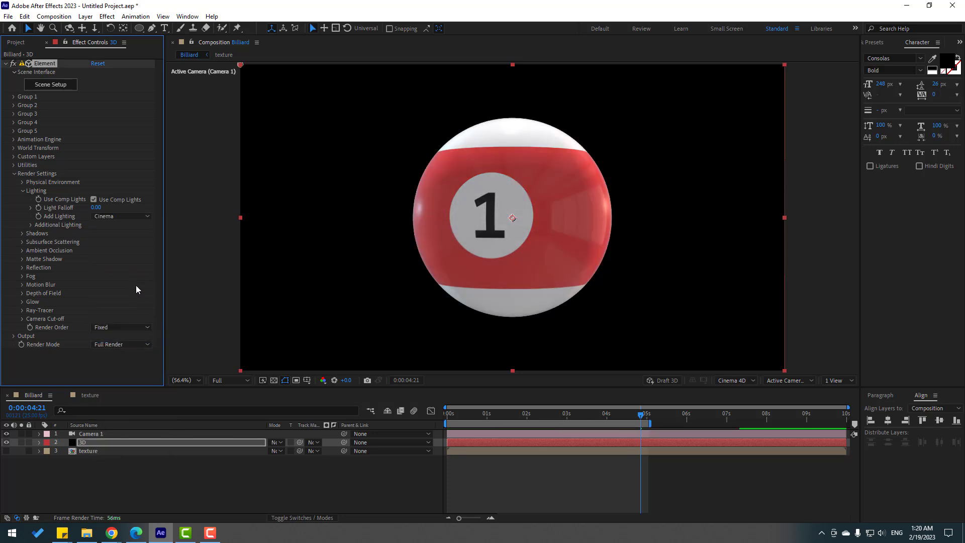
click(23, 191)
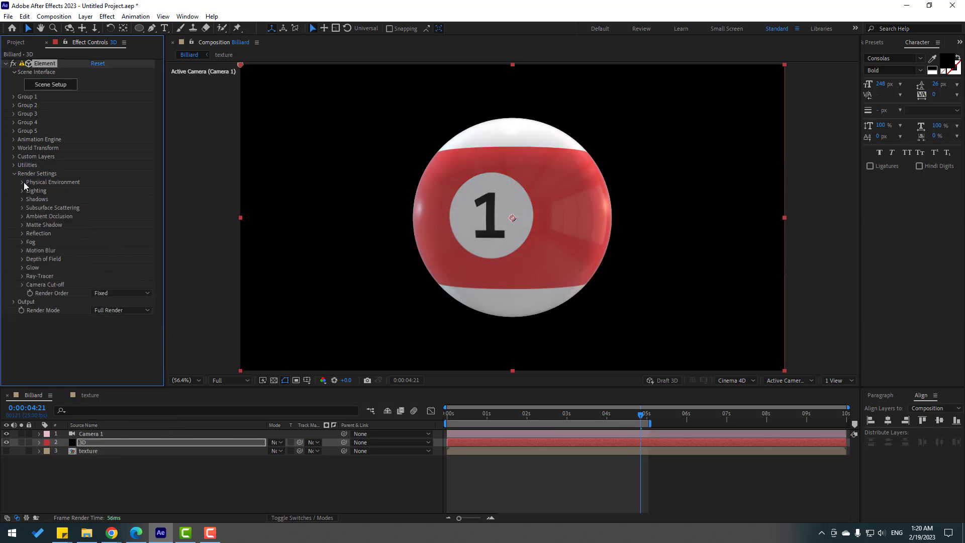
Enable Show in BG under Physical Environment and scrub back to review the grey backdrop
click(22, 183)
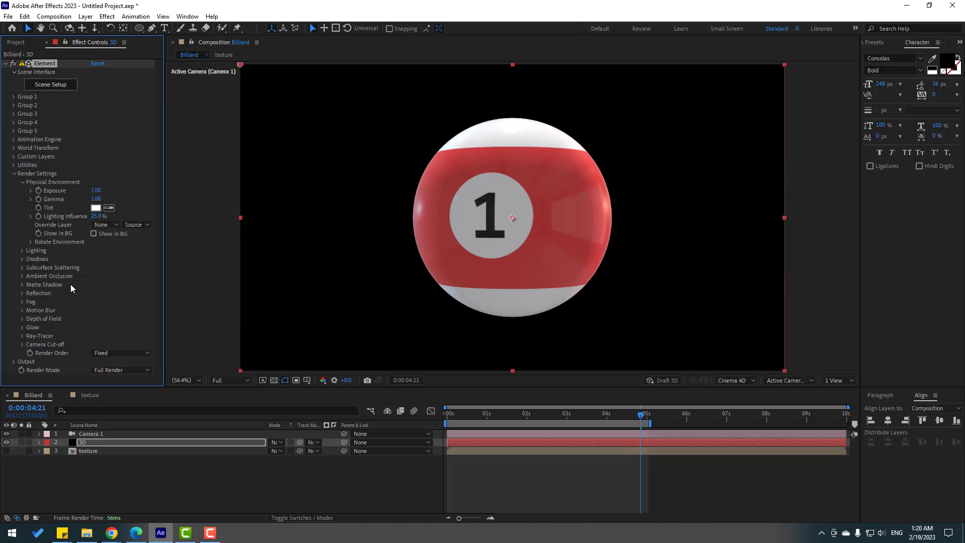
click(93, 236)
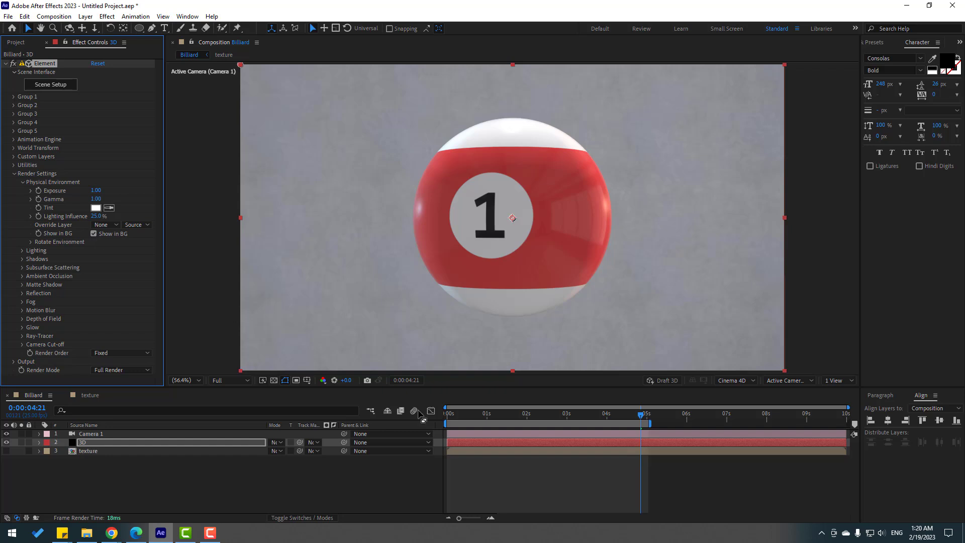
drag(619, 417, 446, 417)
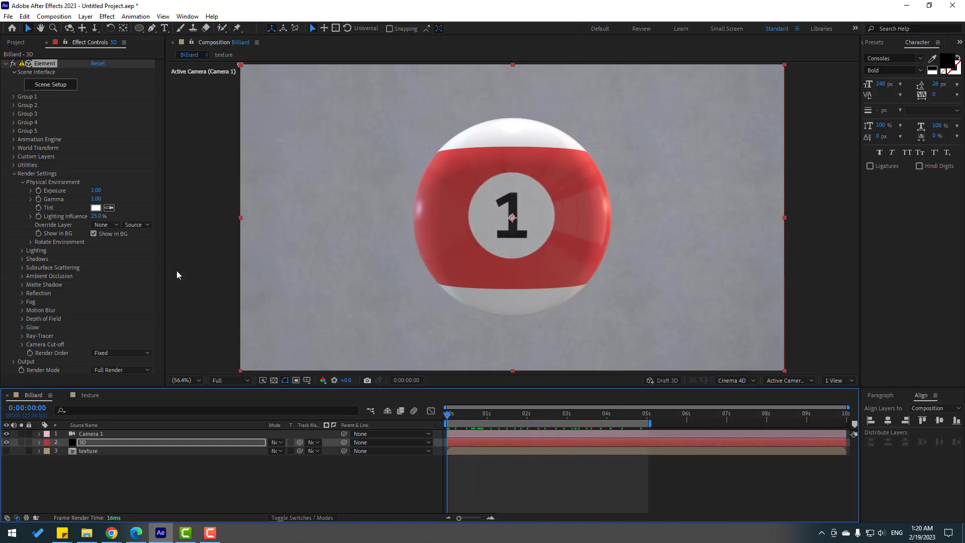
Keyframe the environment's Y Rotation to 0.5 revolutions (180°) at 5 seconds
click(31, 242)
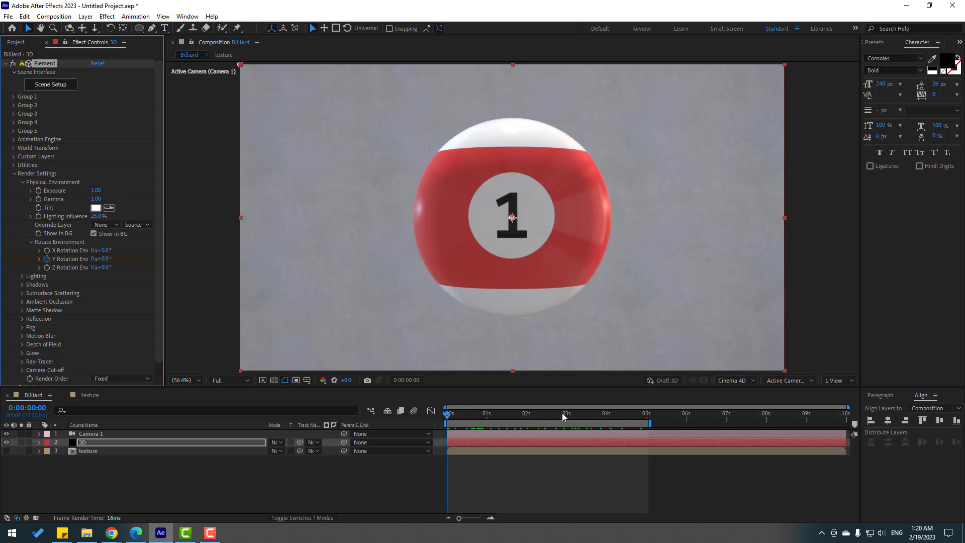
drag(544, 417, 647, 417)
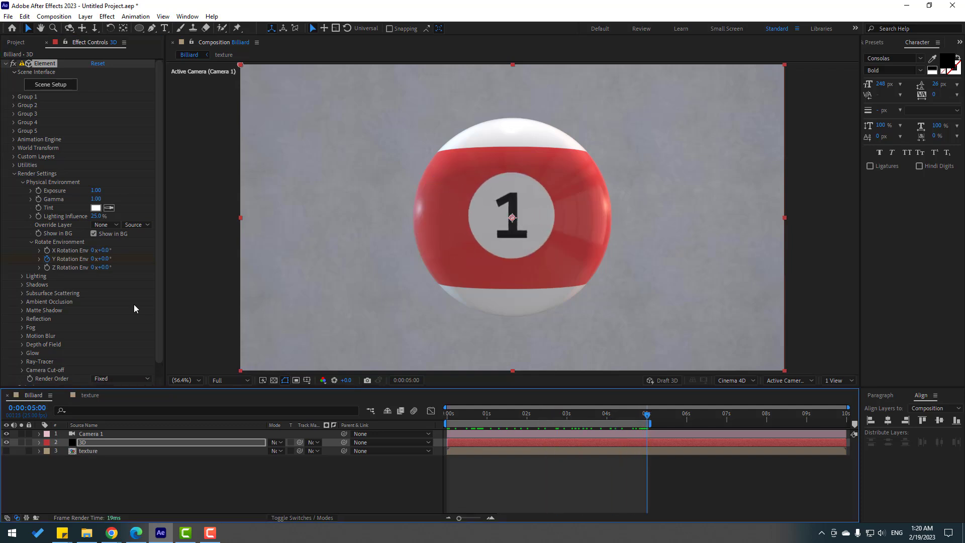
click(93, 259)
text(1)
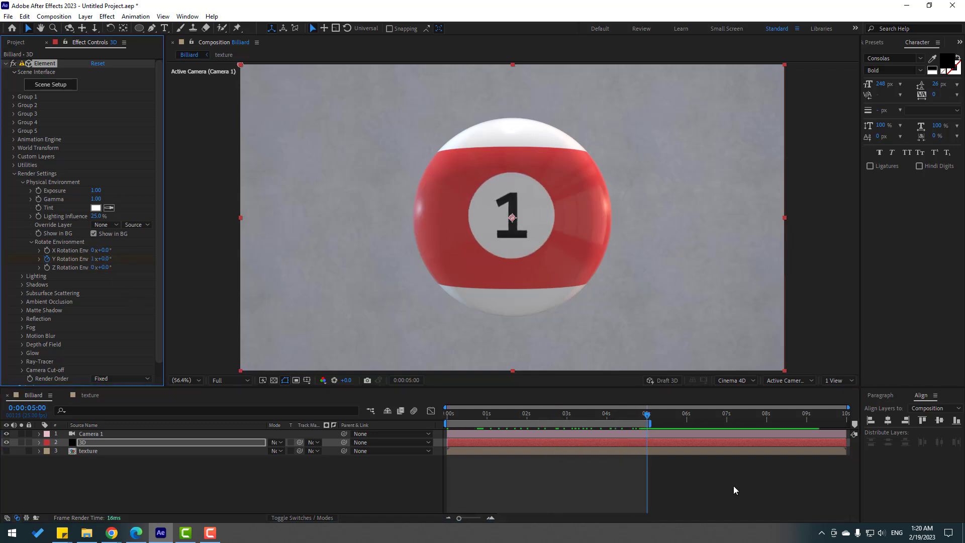
click(719, 483)
key(space)
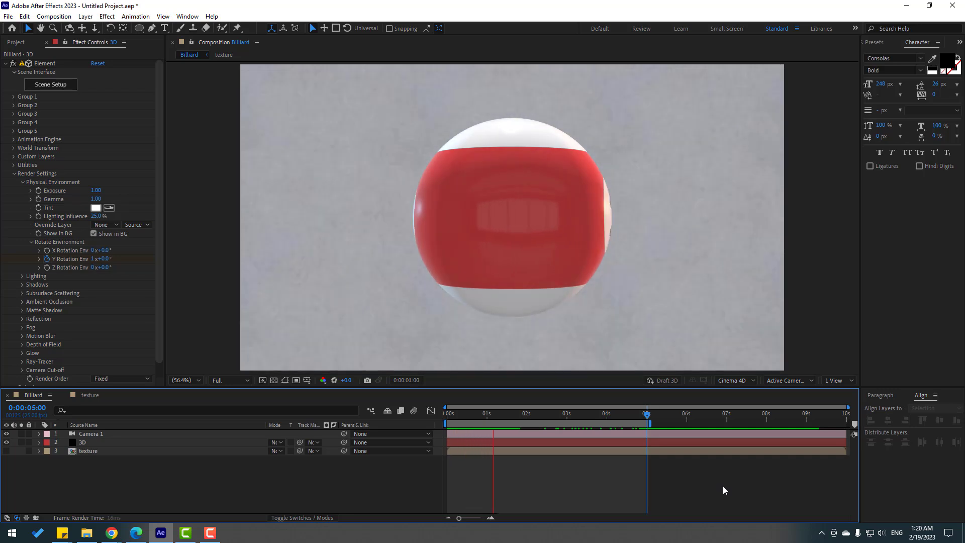
key(space)
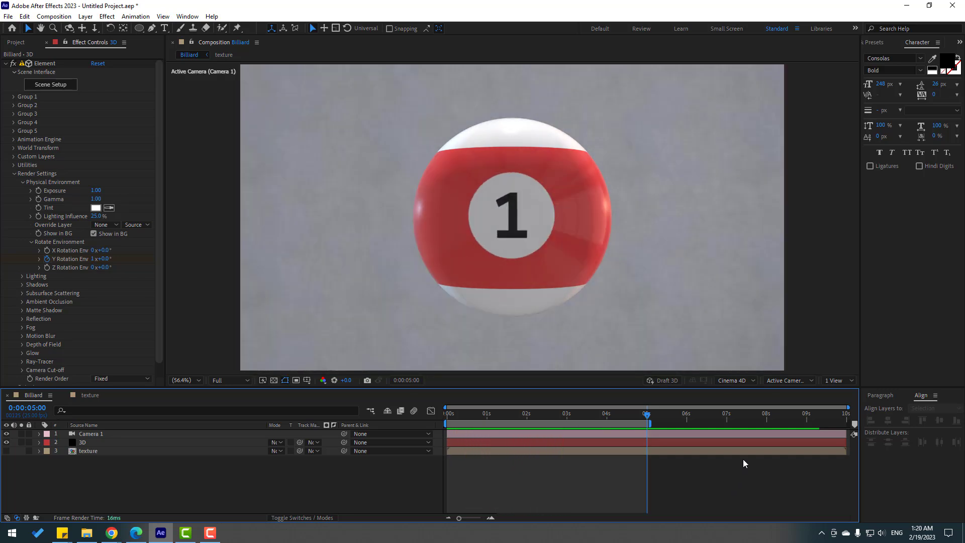
click(93, 258)
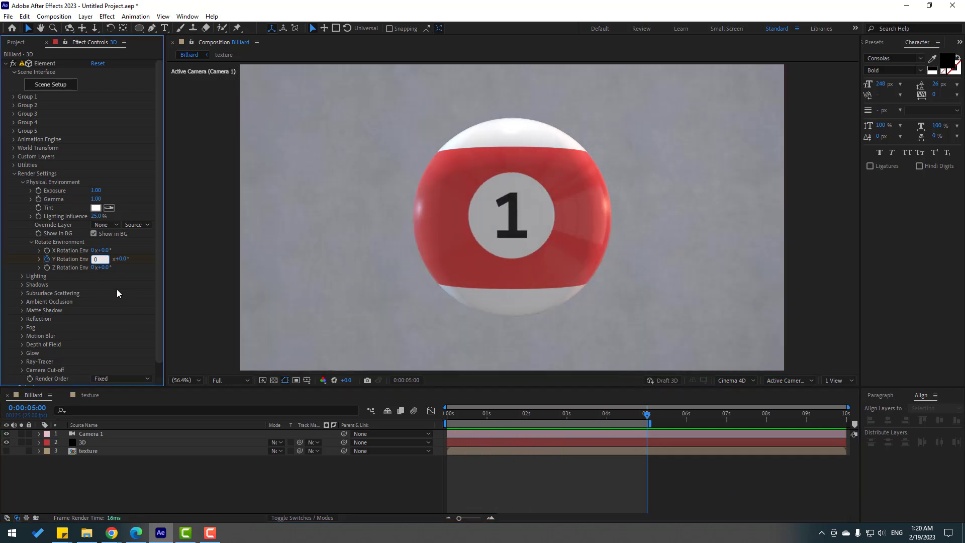
text(0.5)
key(Return)
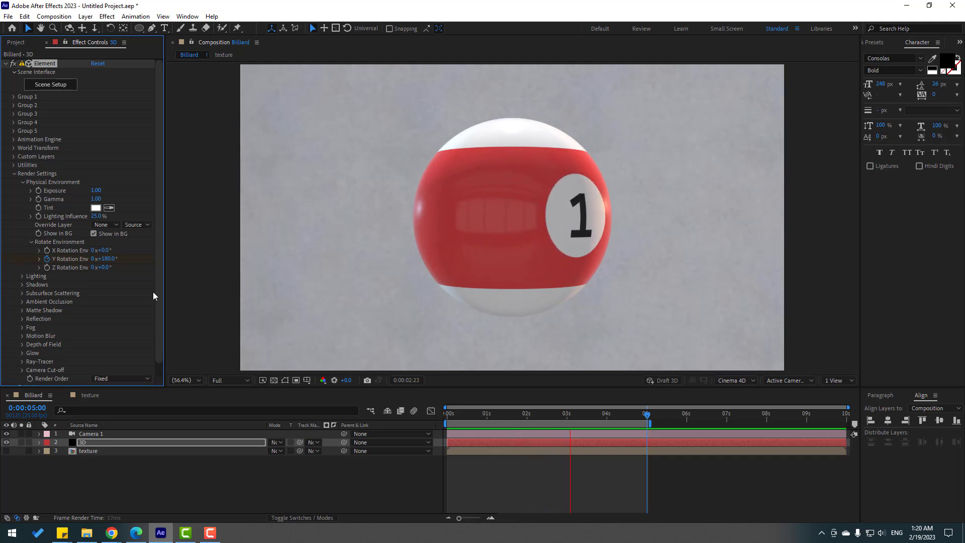
Untick Show in BG and preview the ball spinning against a black background
key(space)
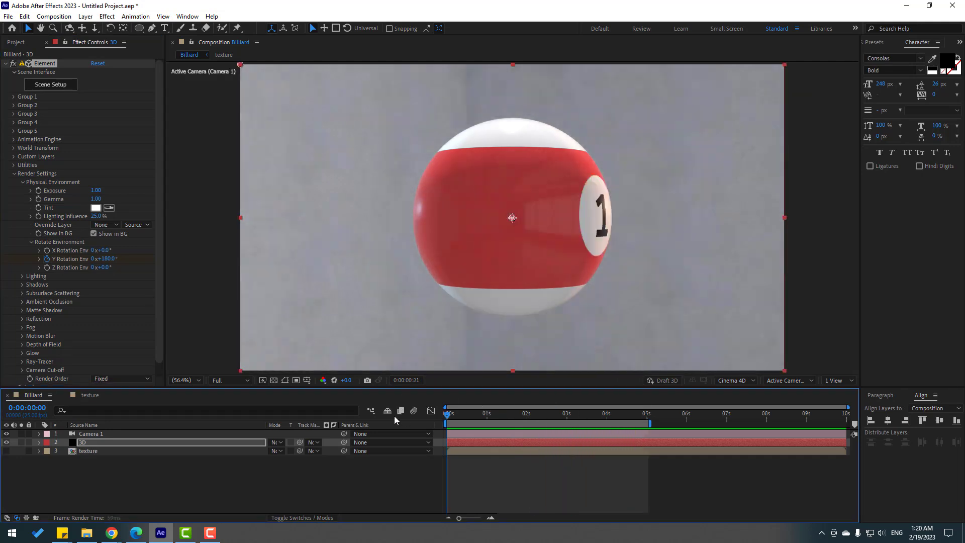
click(94, 234)
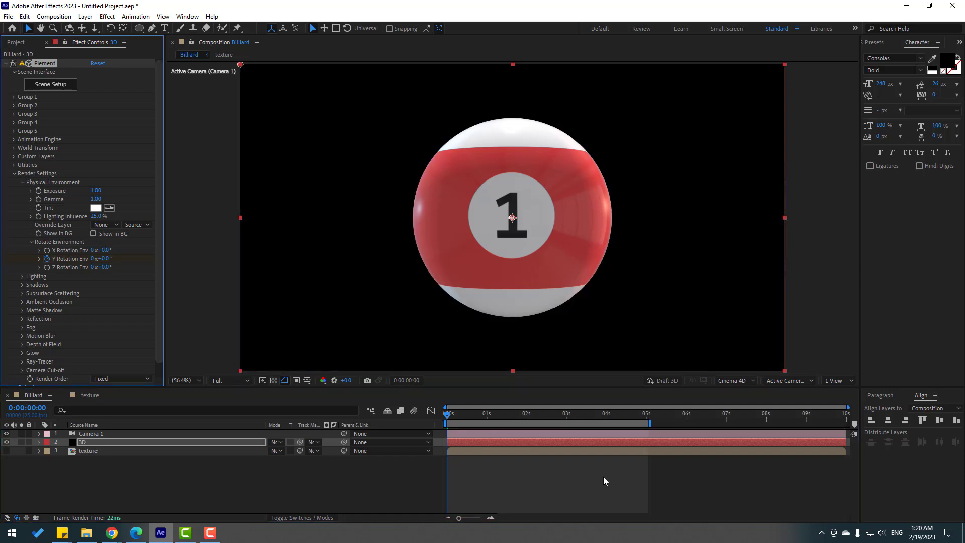
click(604, 481)
key(space)
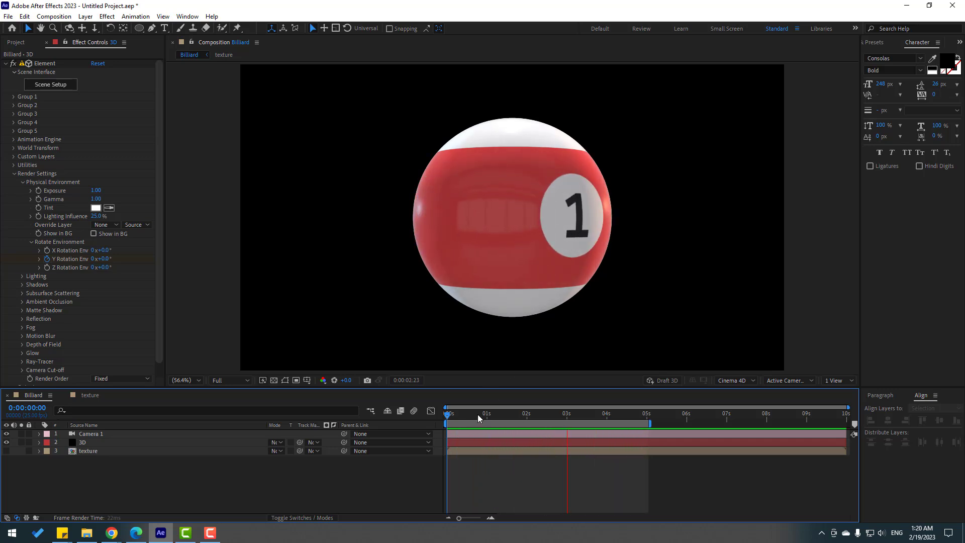
In the texture precomp, create a solid named Noise and place it below circle_left
key(space)
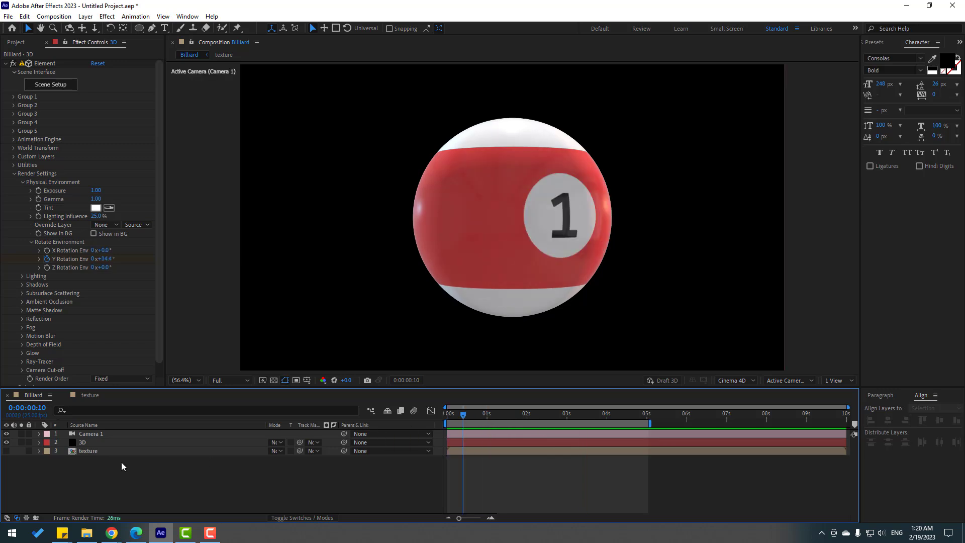
double_click(91, 453)
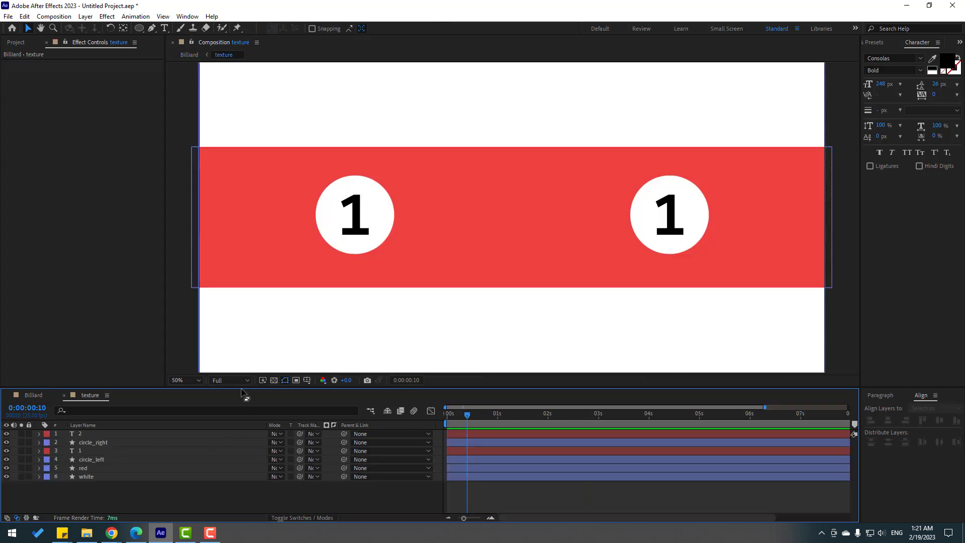
drag(241, 388, 241, 346)
right_click(139, 468)
mouse_move(222, 352)
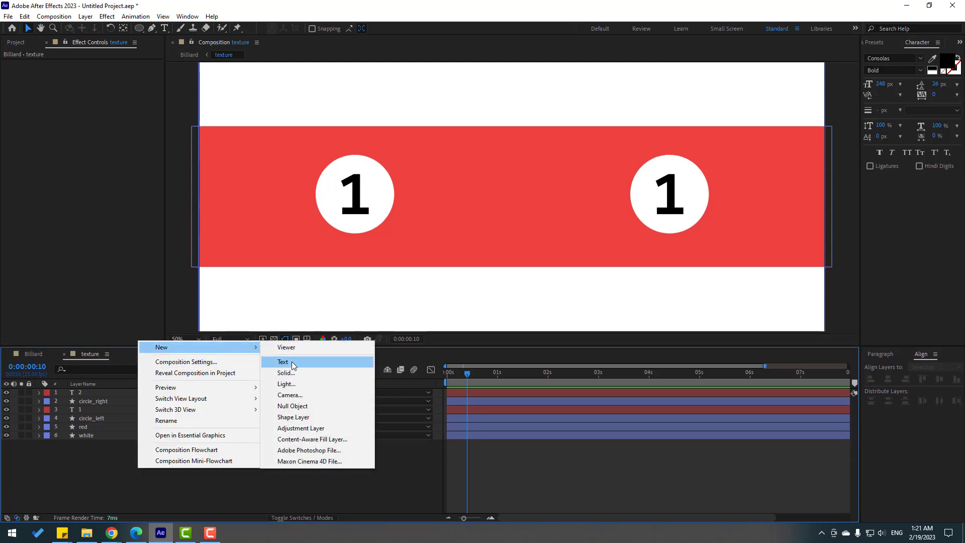
click(289, 363)
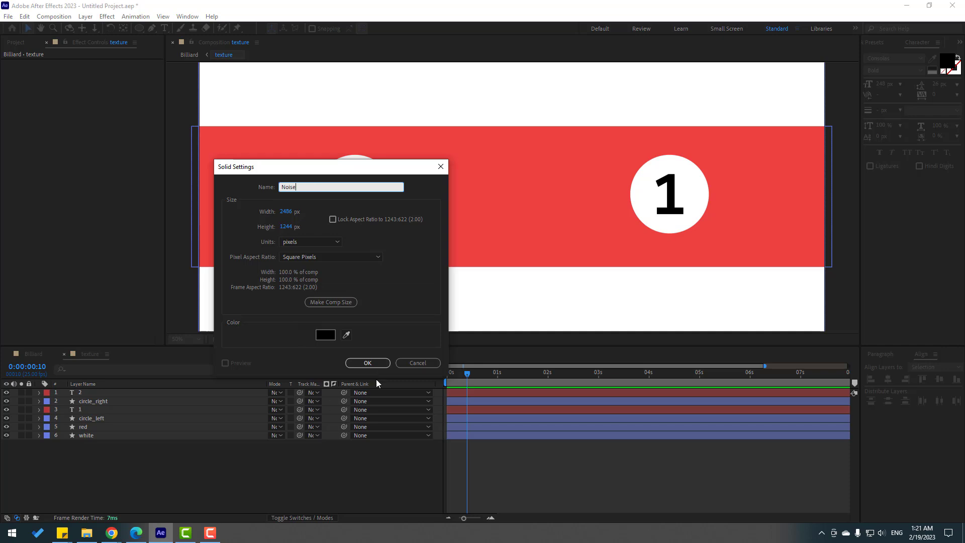
click(373, 363)
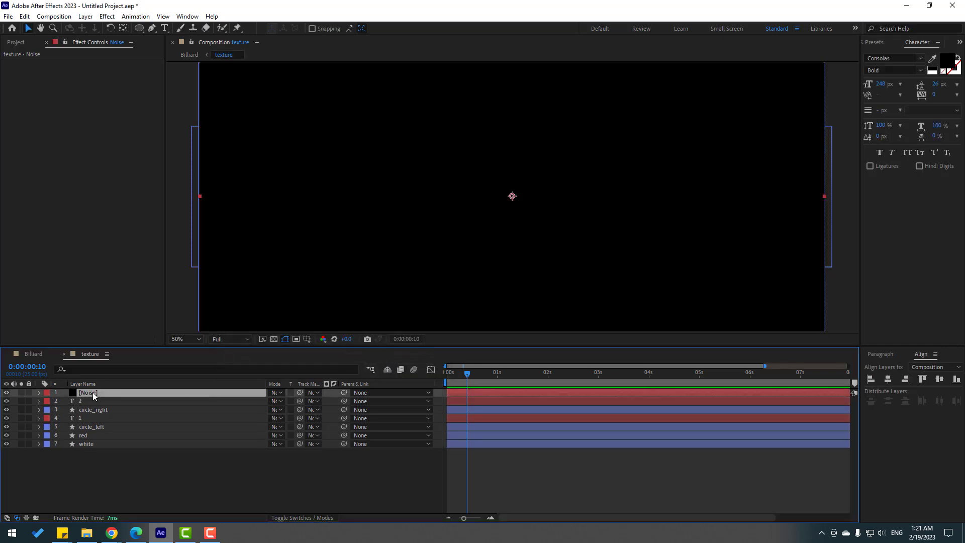
drag(93, 396, 95, 435)
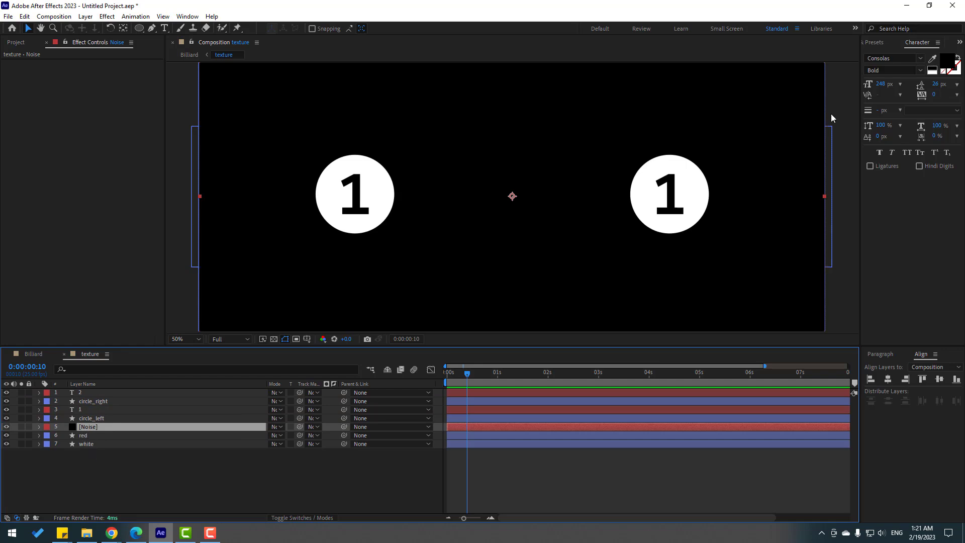
Search the Effects & Presets panel for 'noise' and apply Fractal Noise to the Noise layer
click(873, 43)
click(888, 56)
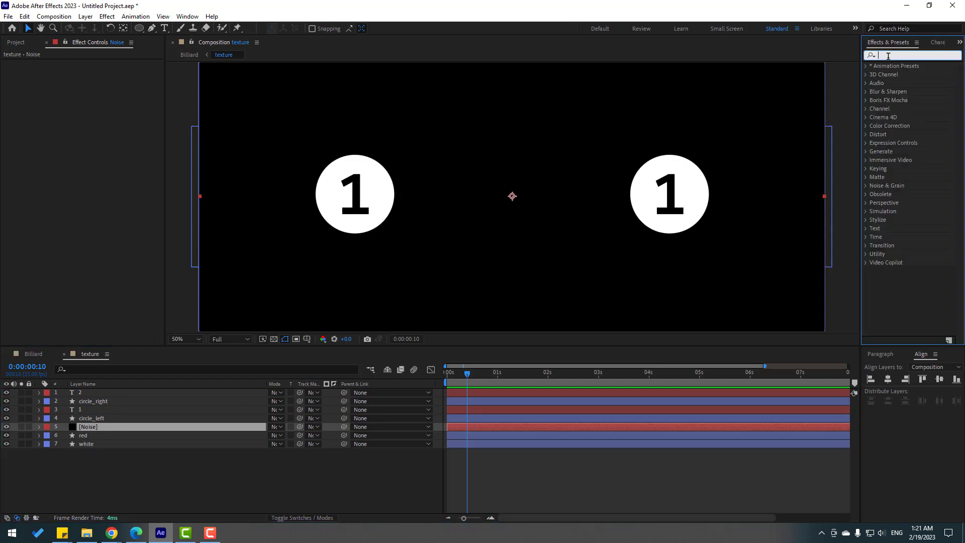
text(noise)
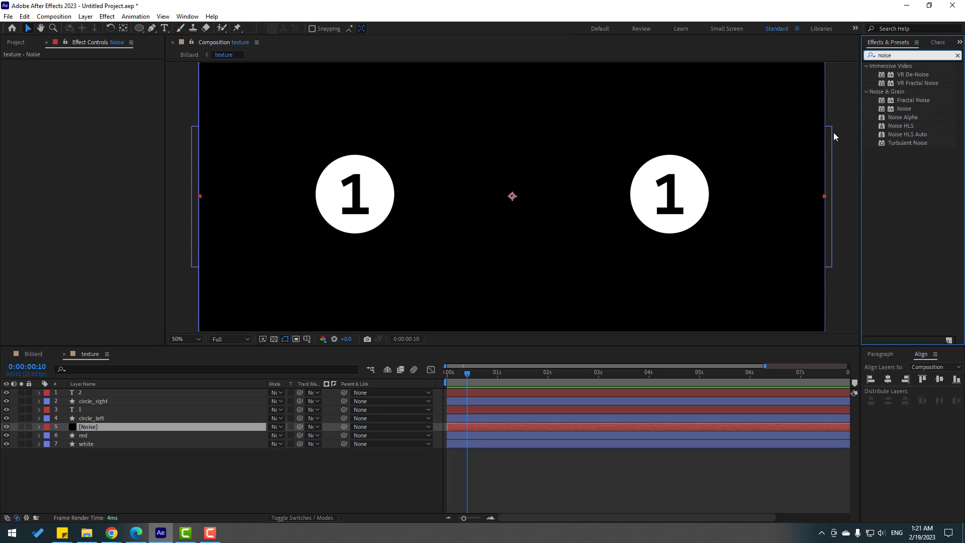
drag(915, 102, 93, 428)
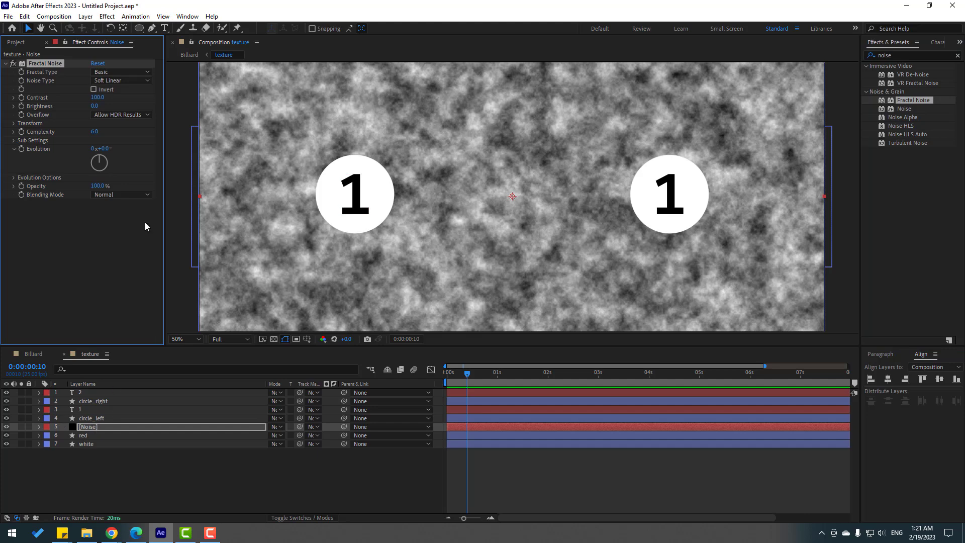
Lower the Noise layer's opacity to about 33% and view the result in Billiard
click(91, 429)
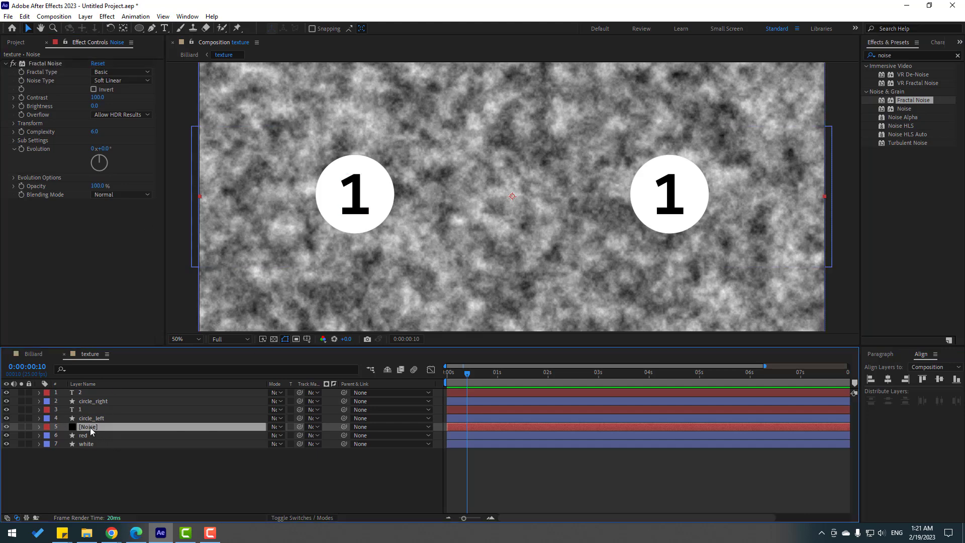
key(t)
drag(274, 436, 243, 436)
key(Return)
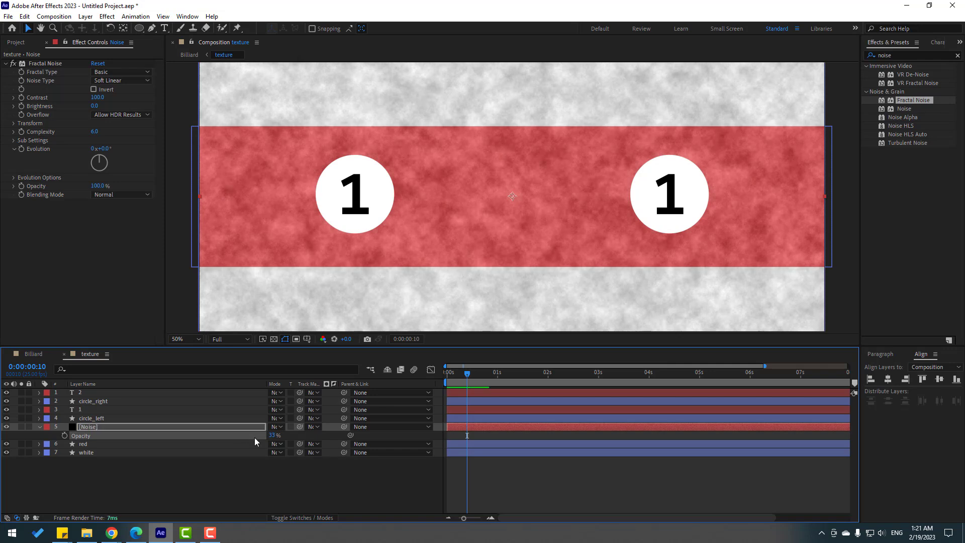
click(32, 354)
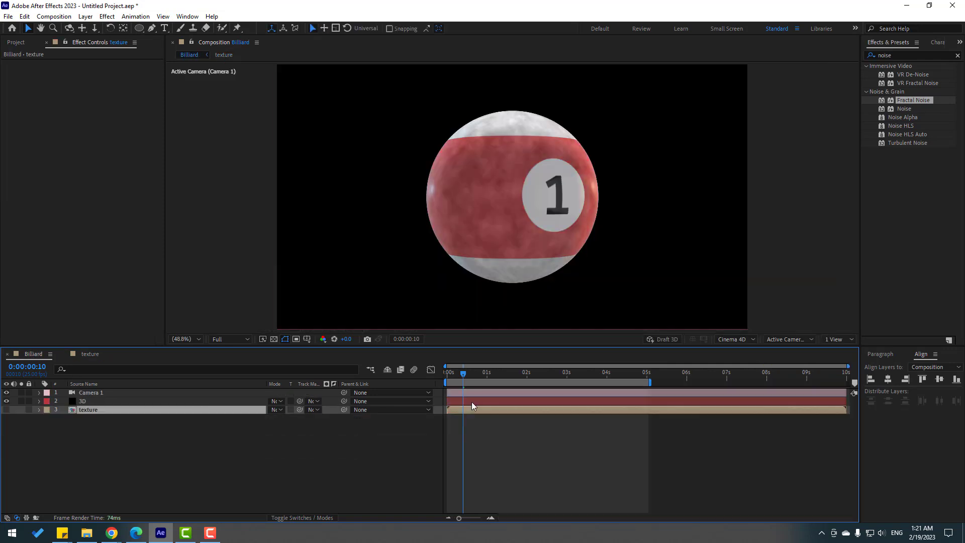
Drop the Noise layer's opacity to 12% and inspect the rotating ball in Billiard
drag(480, 373, 449, 375)
click(90, 353)
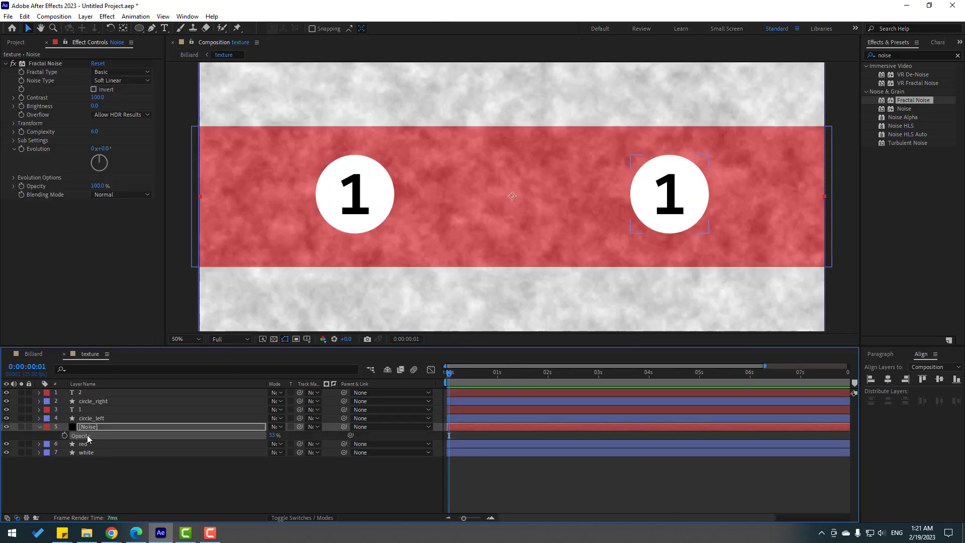
drag(272, 435, 251, 437)
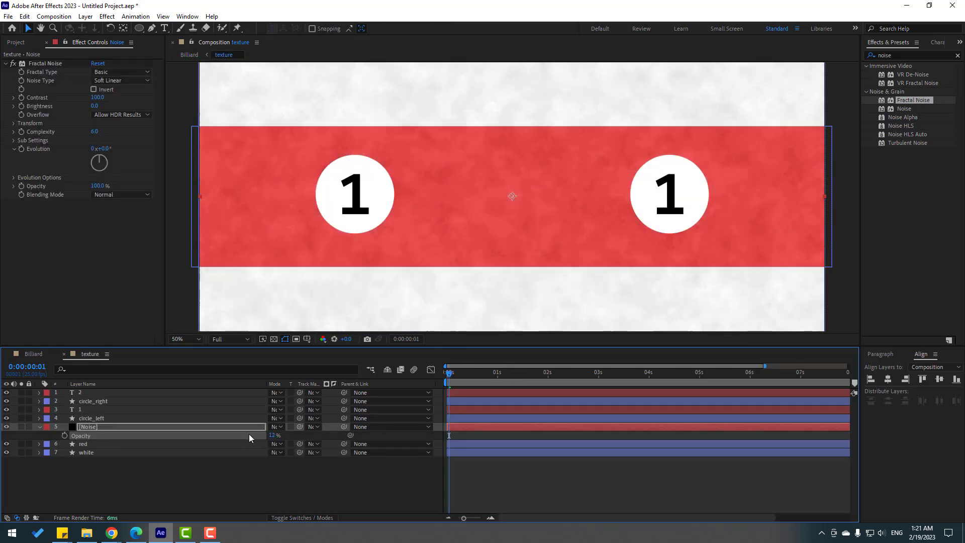
click(33, 354)
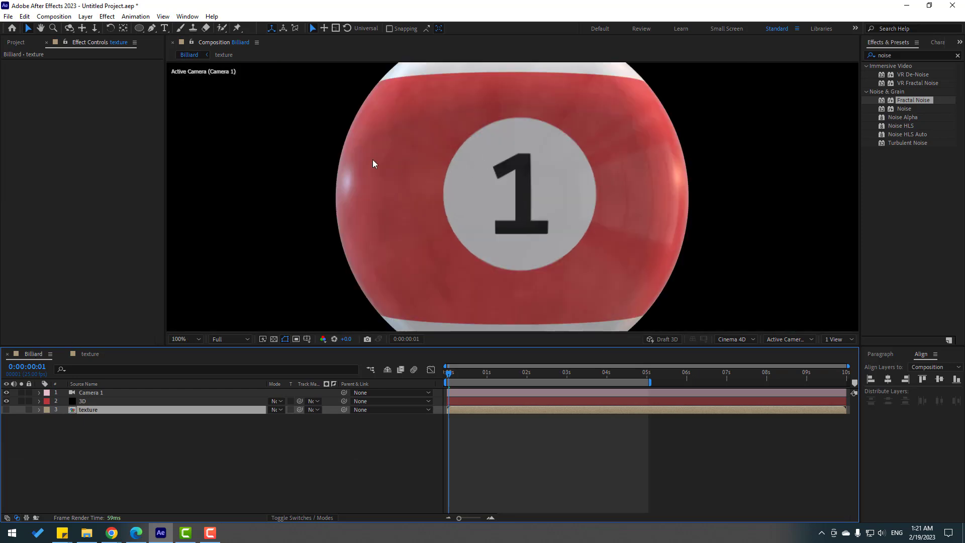
mouse_move(462, 372)
mouse_down()
mouse_move(530, 377)
mouse_move(442, 379)
mouse_move(468, 374)
mouse_up()
key(comma)
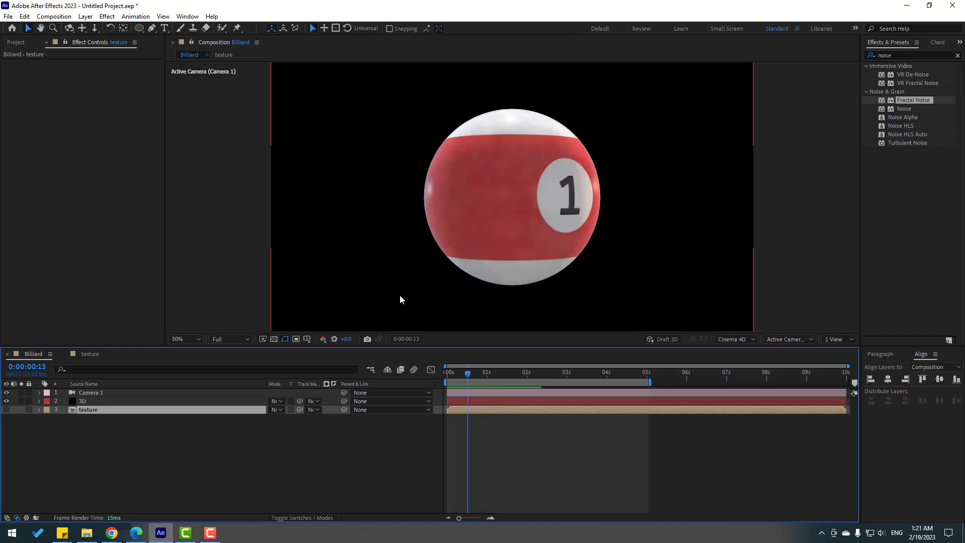
Shrink the noise to cover only the red band, set its opacity to 18%, and check the ball
double_click(88, 409)
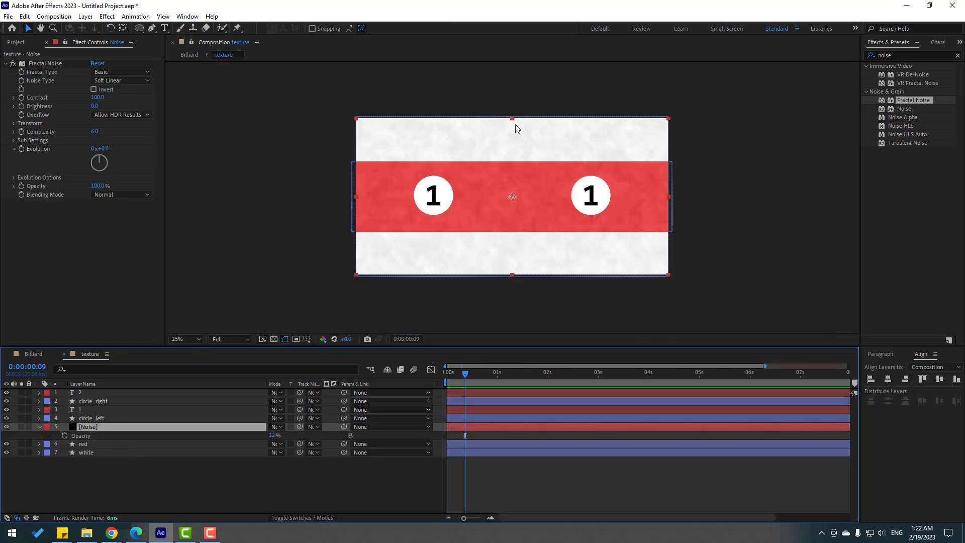
drag(512, 119, 508, 168)
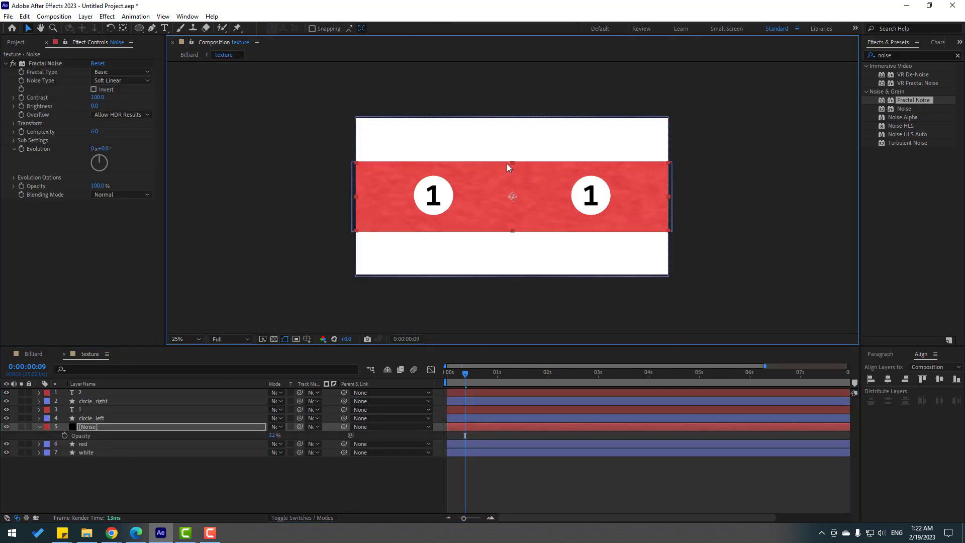
key(period)
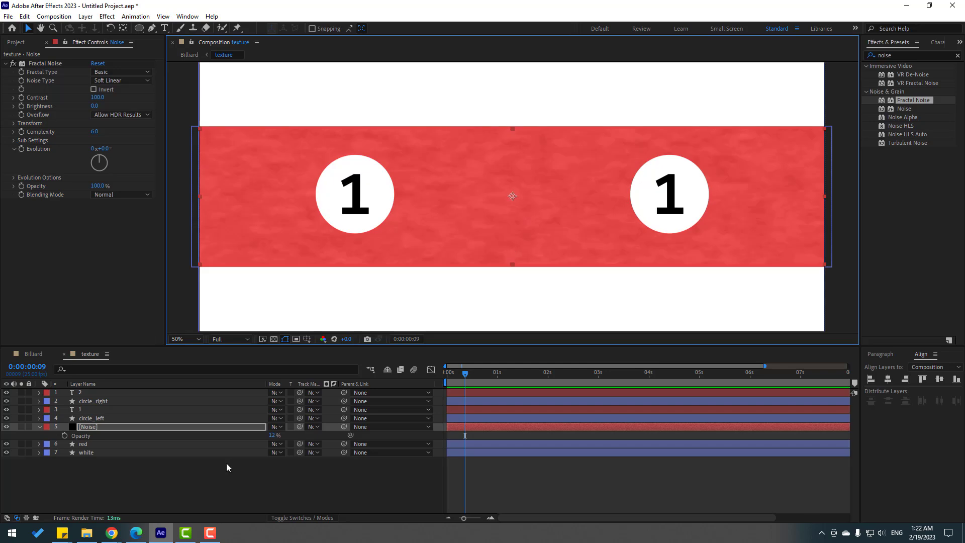
click(274, 435)
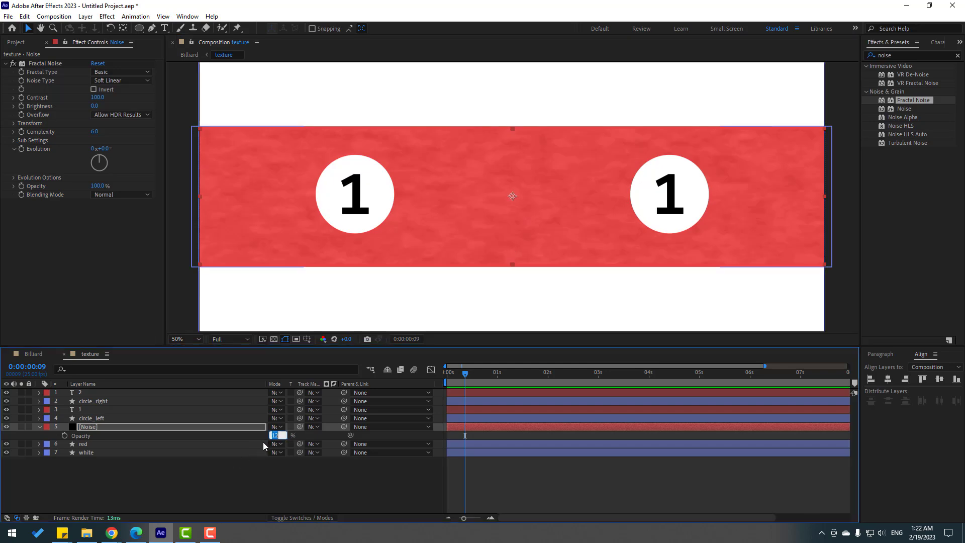
text(18)
key(Return)
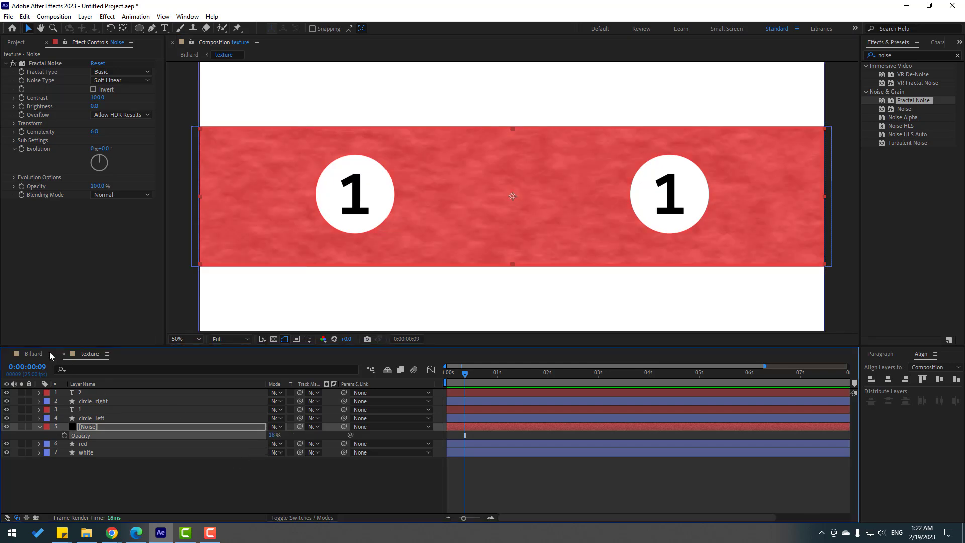
click(32, 353)
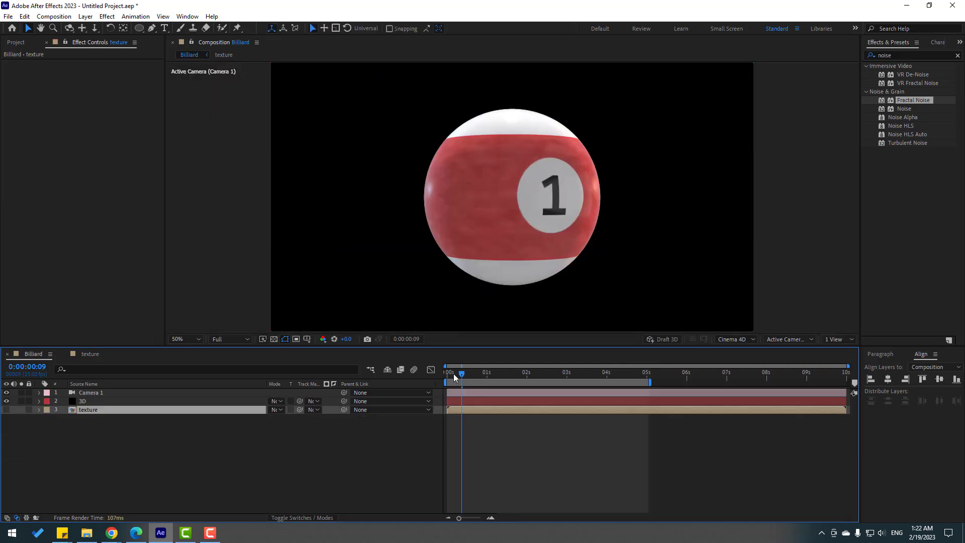
drag(453, 372, 557, 372)
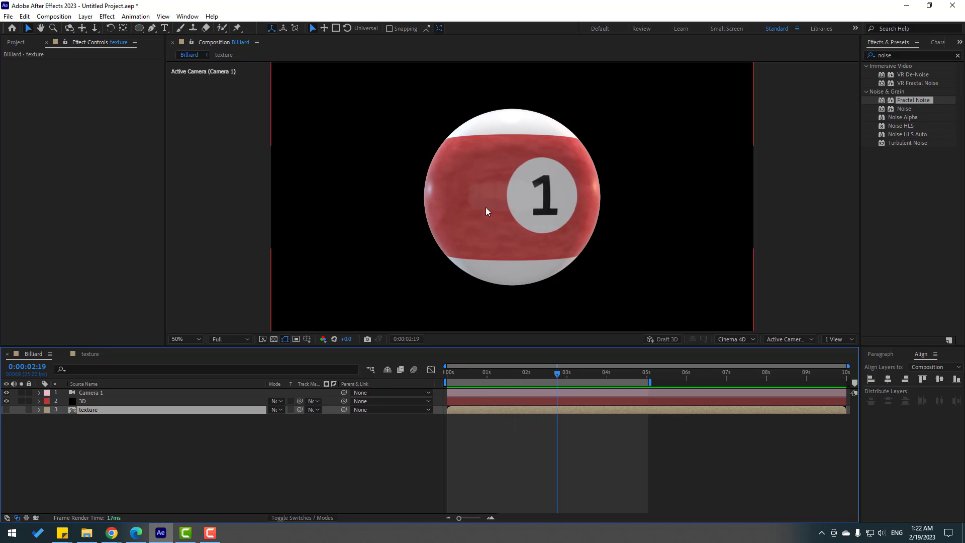
In the texture comp, change the red band layer's fill to deep blue 0813FB
click(86, 357)
click(82, 445)
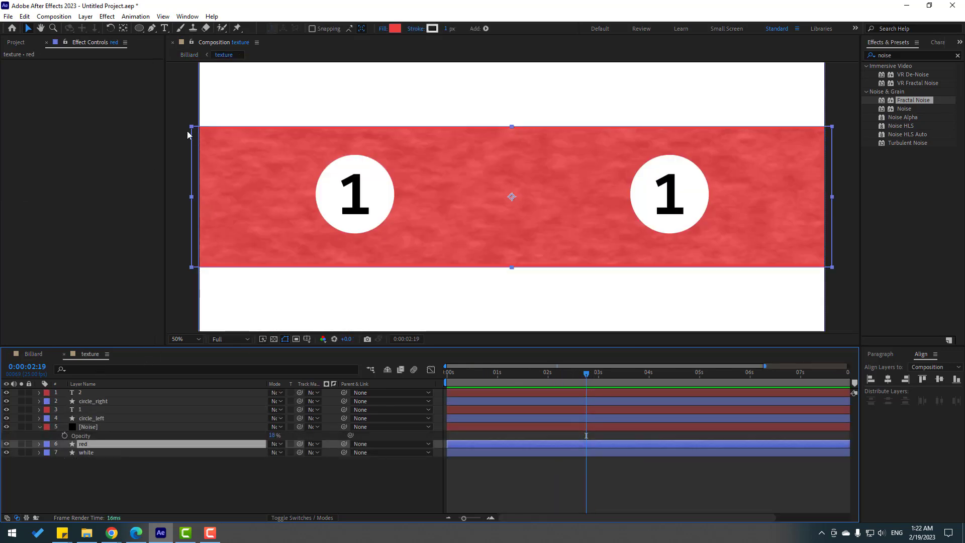
click(395, 30)
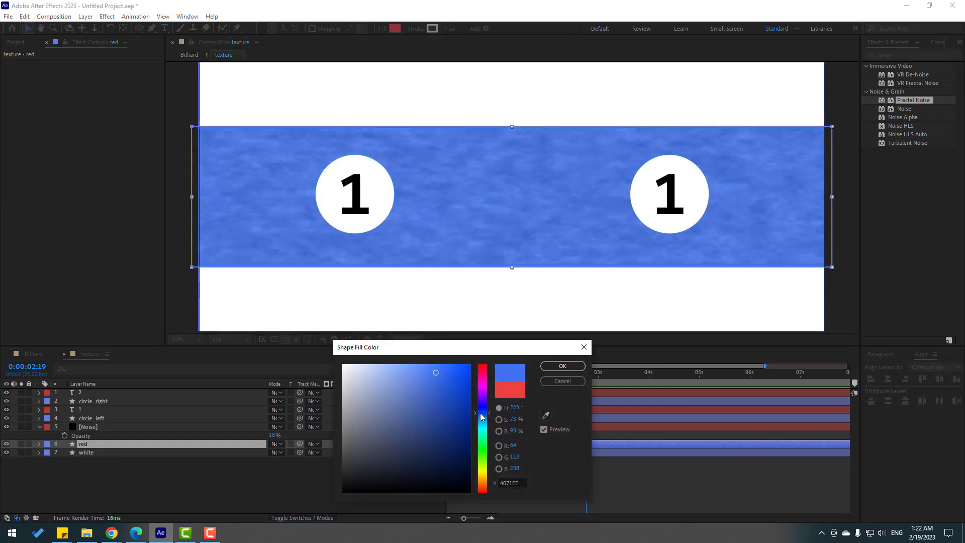
drag(468, 407, 453, 358)
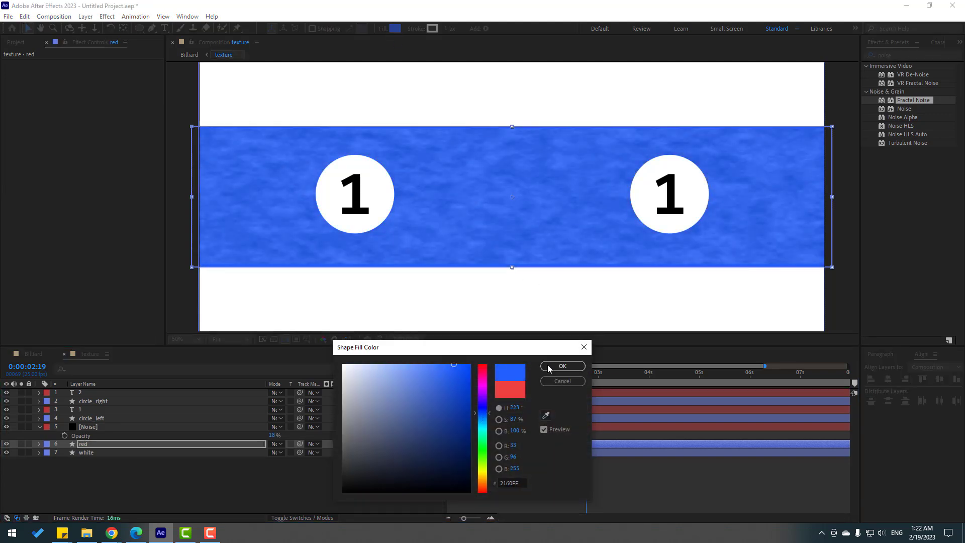
drag(482, 413, 482, 407)
click(469, 365)
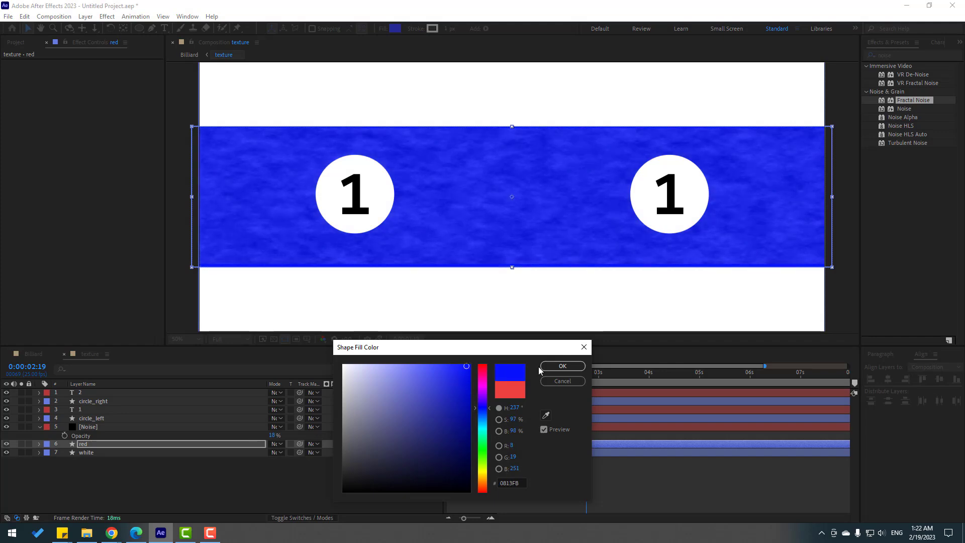
click(562, 366)
Scrub the Billiard comp to check the blue-striped ball, then return to texture
click(31, 354)
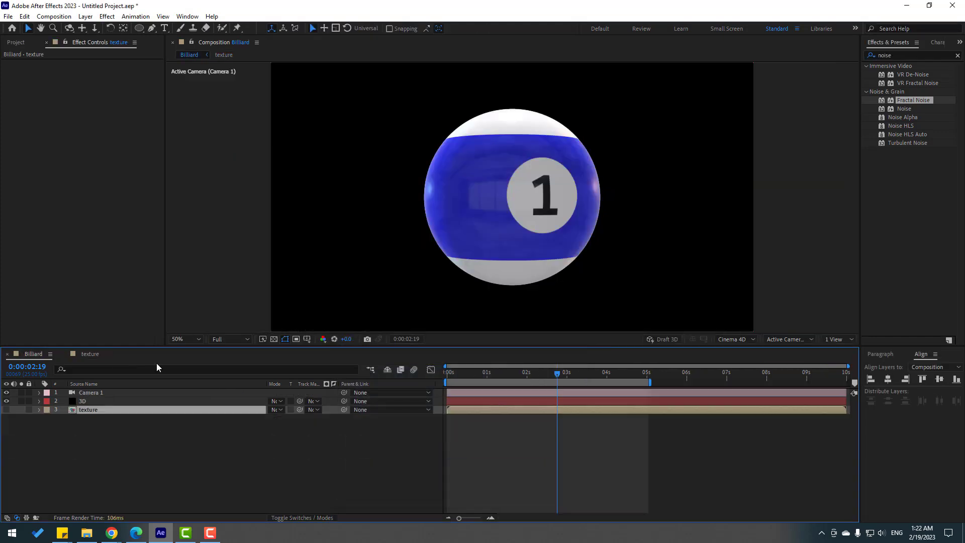
mouse_move(546, 376)
mouse_down()
mouse_move(460, 372)
mouse_move(557, 371)
mouse_move(496, 388)
mouse_move(604, 384)
mouse_move(487, 389)
mouse_move(542, 388)
mouse_up()
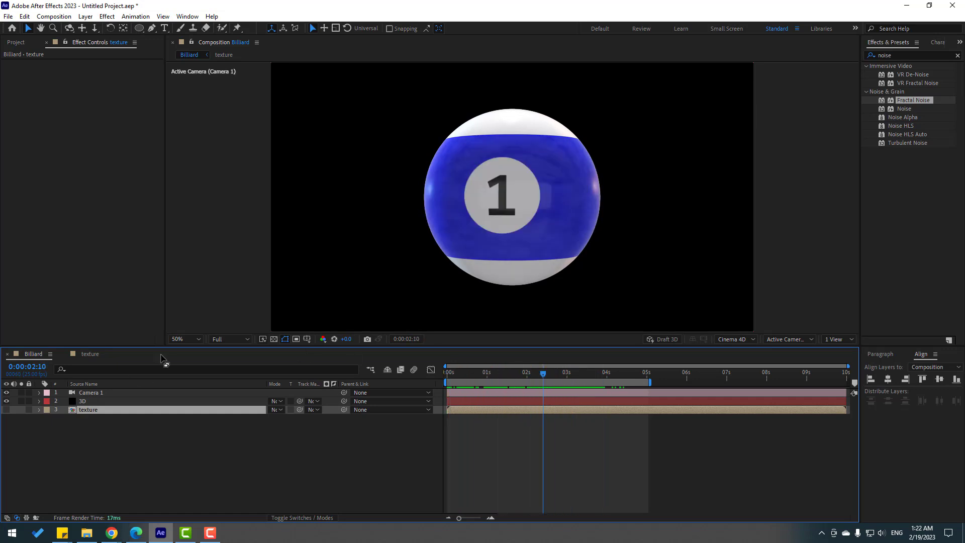
click(90, 354)
Stretch the blue band and Noise layers over the full texture, then preview the Billiard comp
click(90, 447)
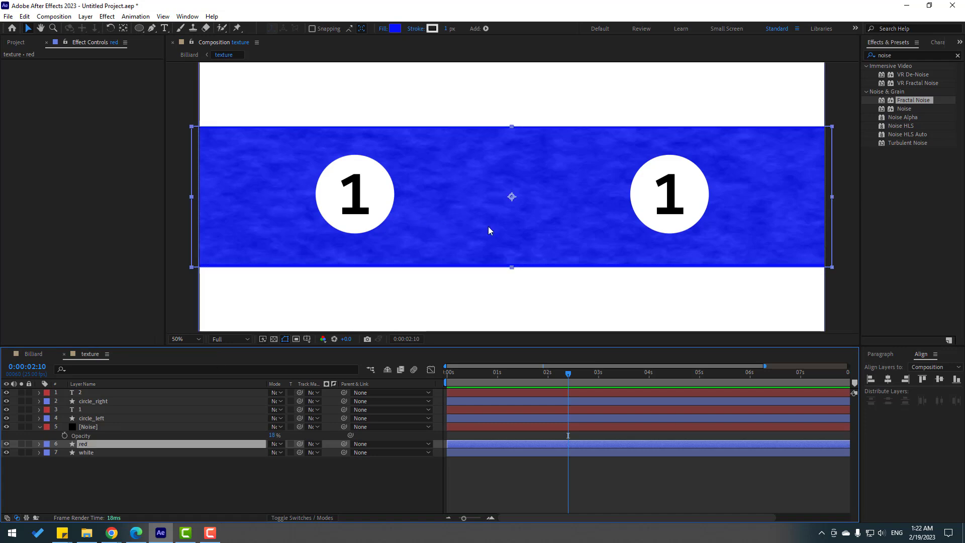
drag(512, 232, 508, 283)
click(91, 427)
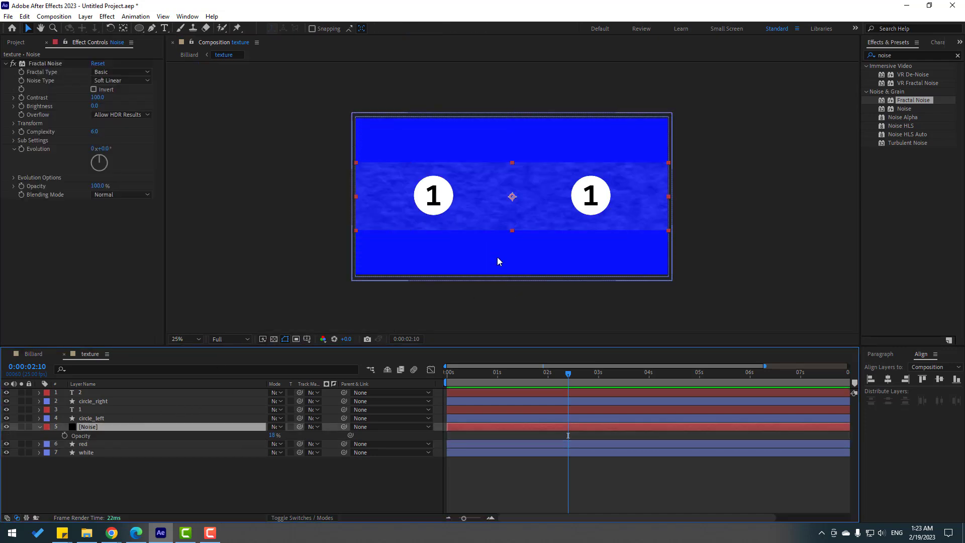
drag(511, 233, 506, 282)
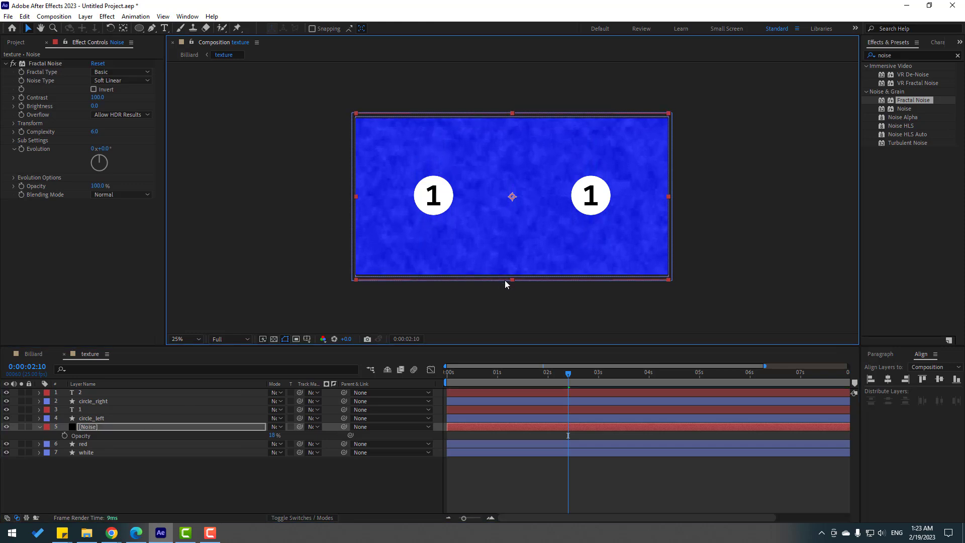
click(35, 354)
key(space)
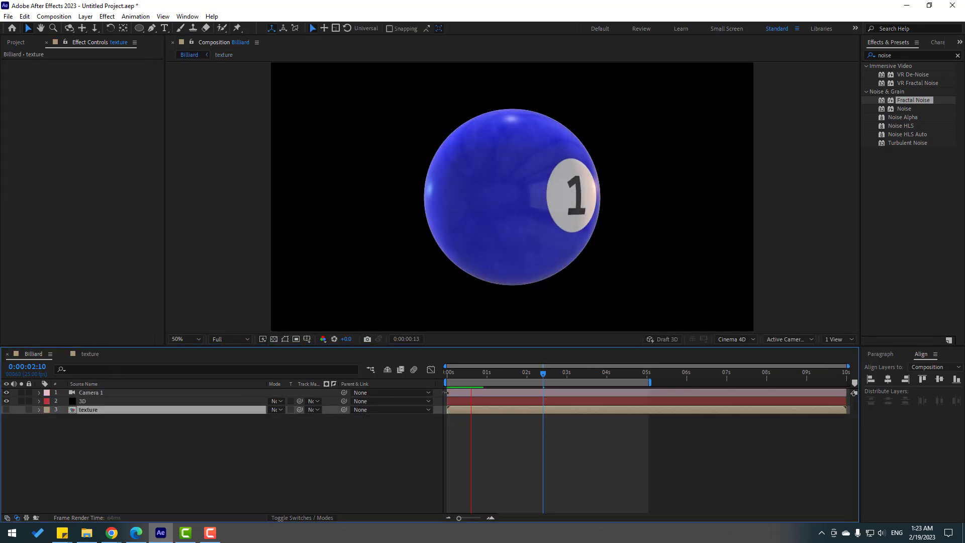